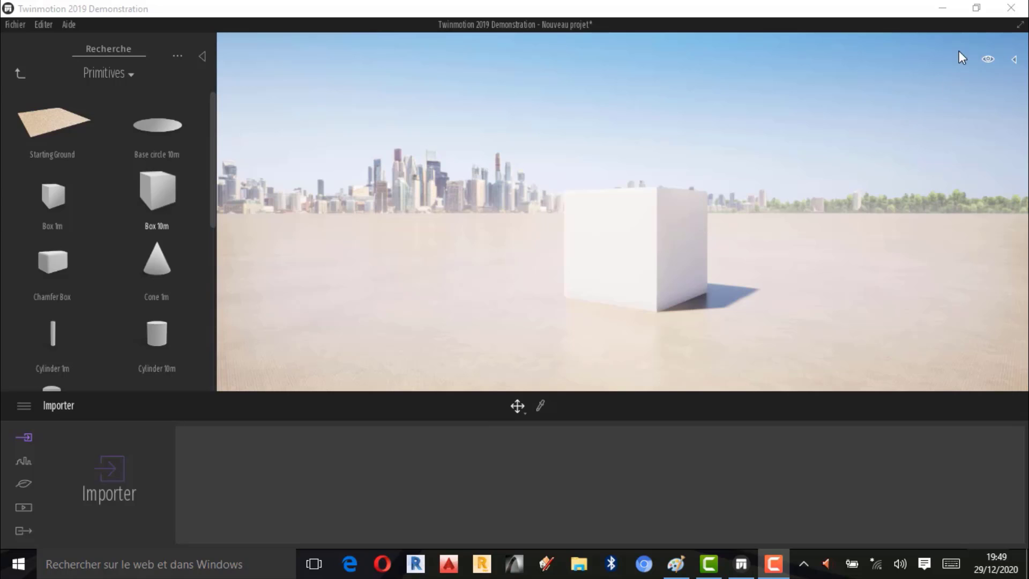
Step: Switch to Paint to view the lesson title about interface basics and navigation, and return to the Twinmotion scene
{"action": "left_click", "coordinate": [675, 563]}
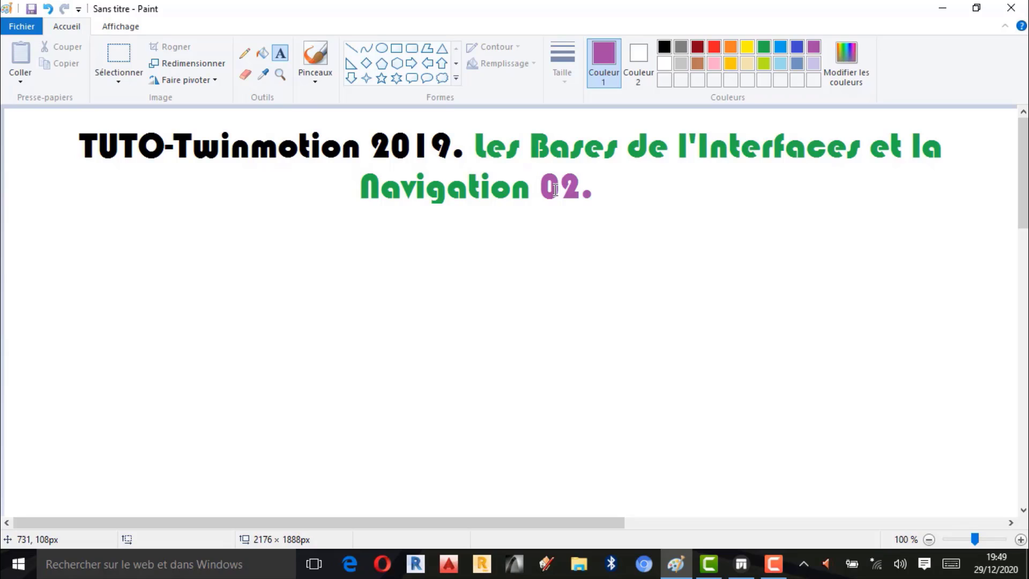
{"action": "left_click", "coordinate": [949, 14]}
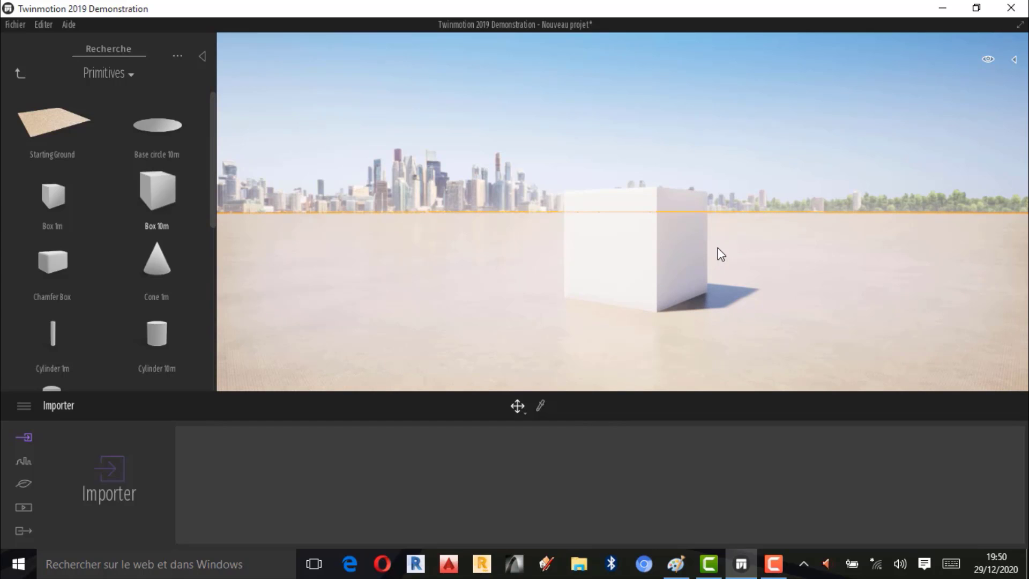
Step: Move the camera sideways to the right past the white box and back to the left
{"action": "key", "text": "Right"}
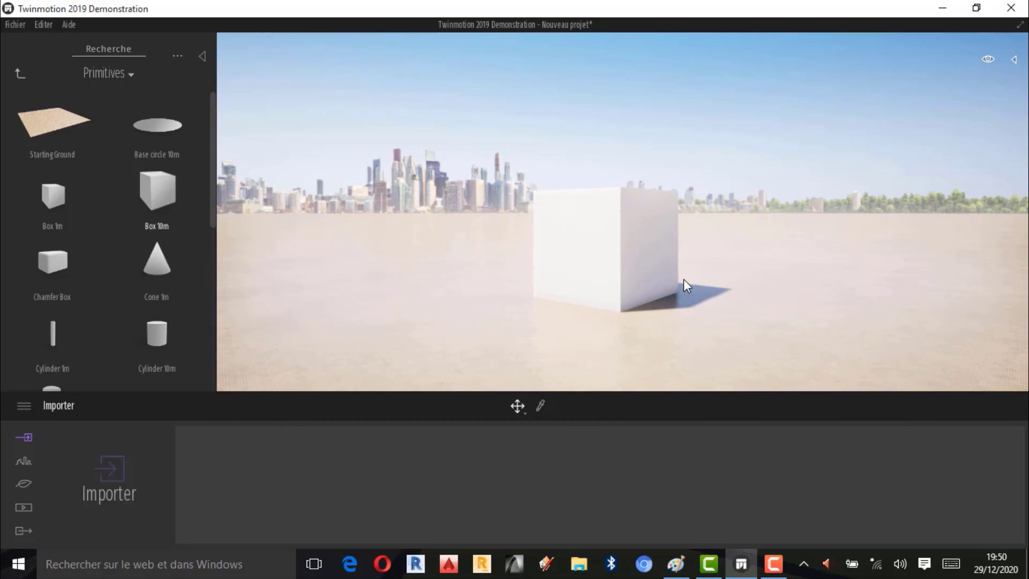
{"action": "key", "text": "Right"}
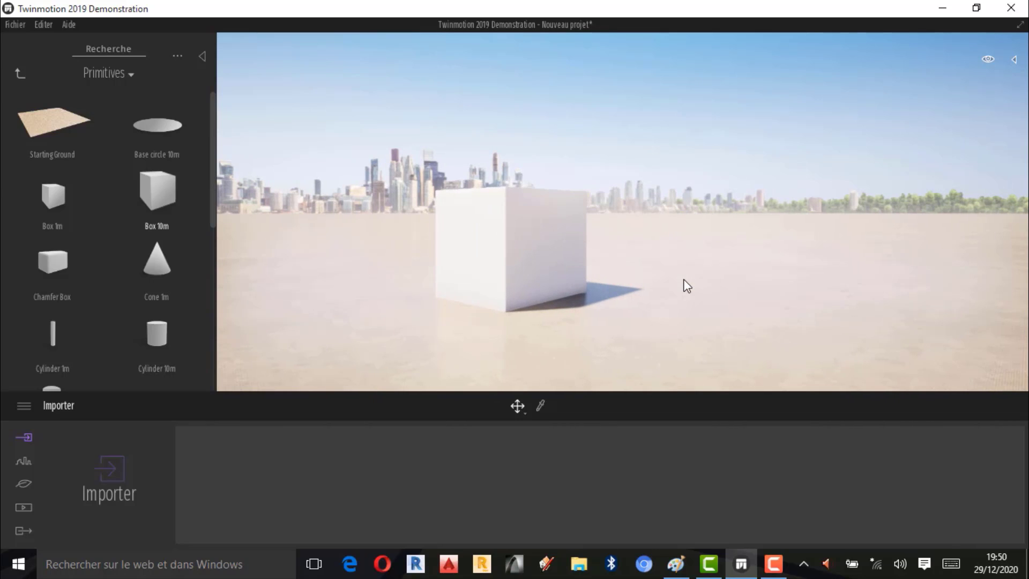
{"action": "key", "text": "Right"}
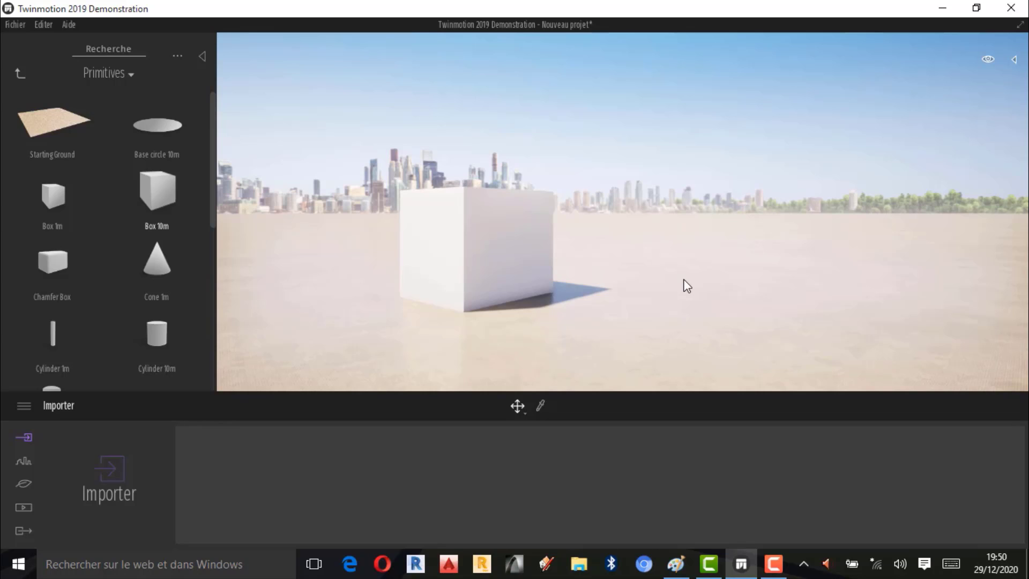
{"action": "key", "text": "Left"}
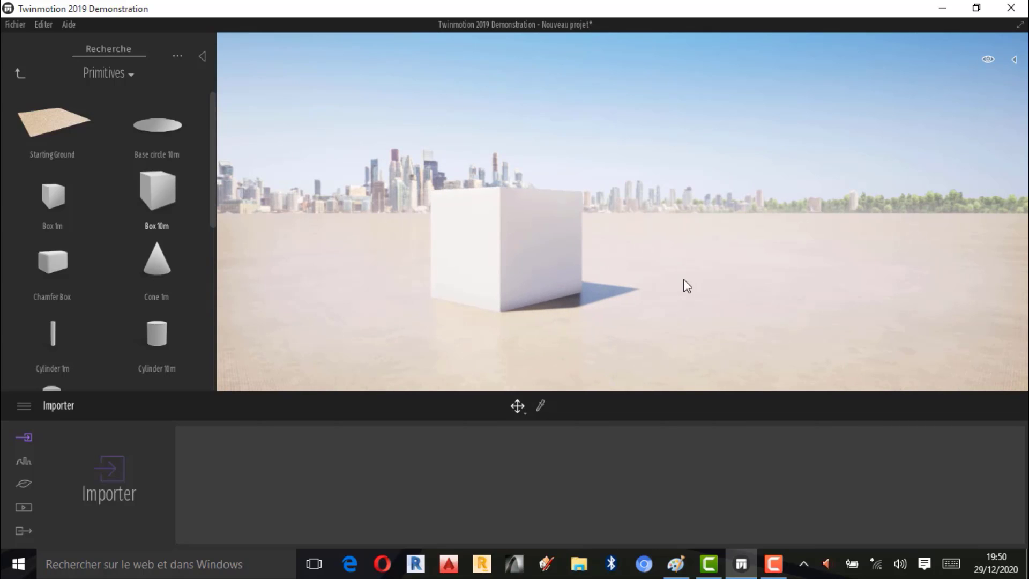
{"action": "key", "text": "Left"}
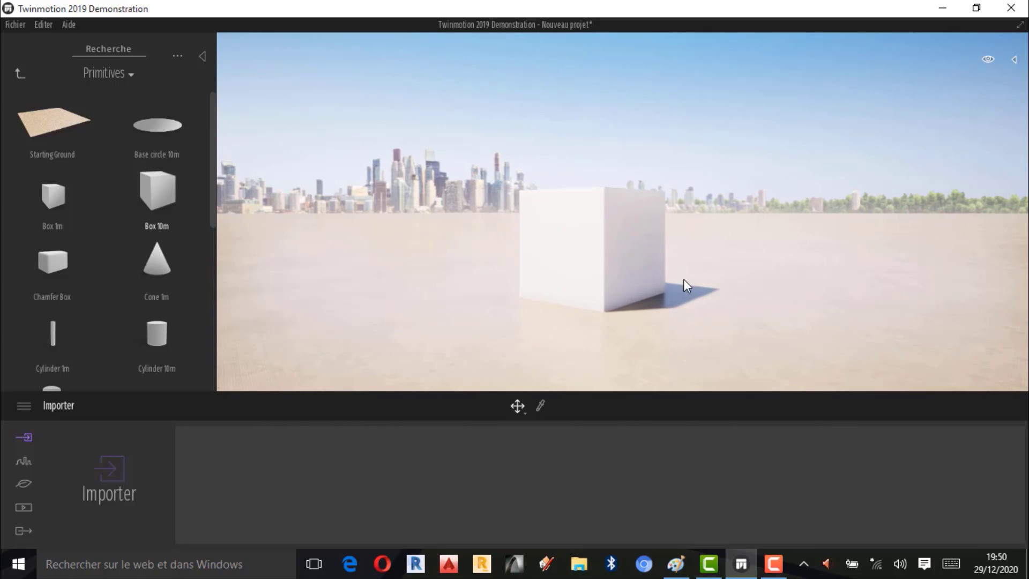
{"action": "key", "text": "Left"}
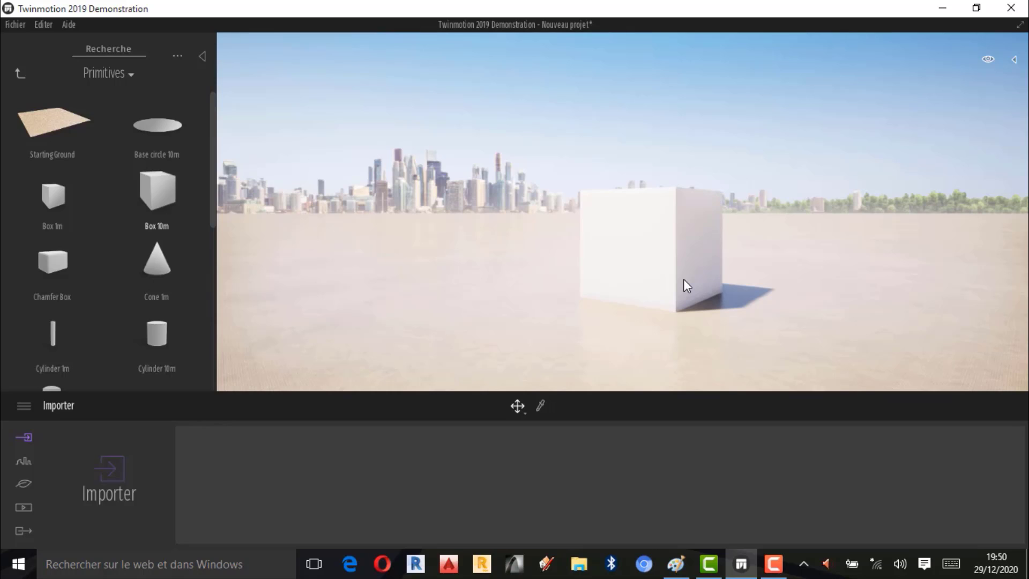
Step: Move the camera forward and backward in front of the white box, and zoom in closer to it
{"action": "key", "text": "Up"}
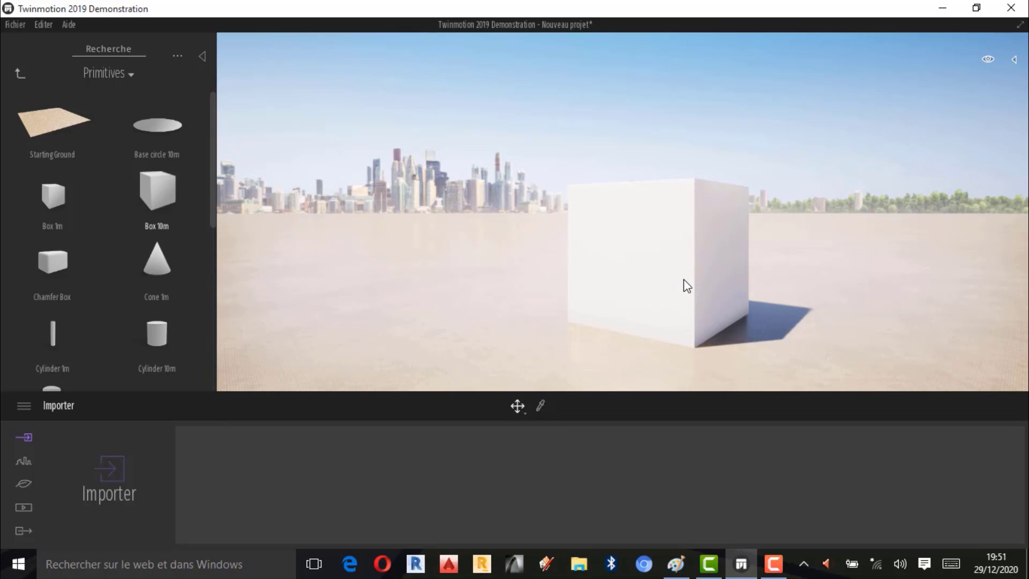
{"action": "key", "text": "Down"}
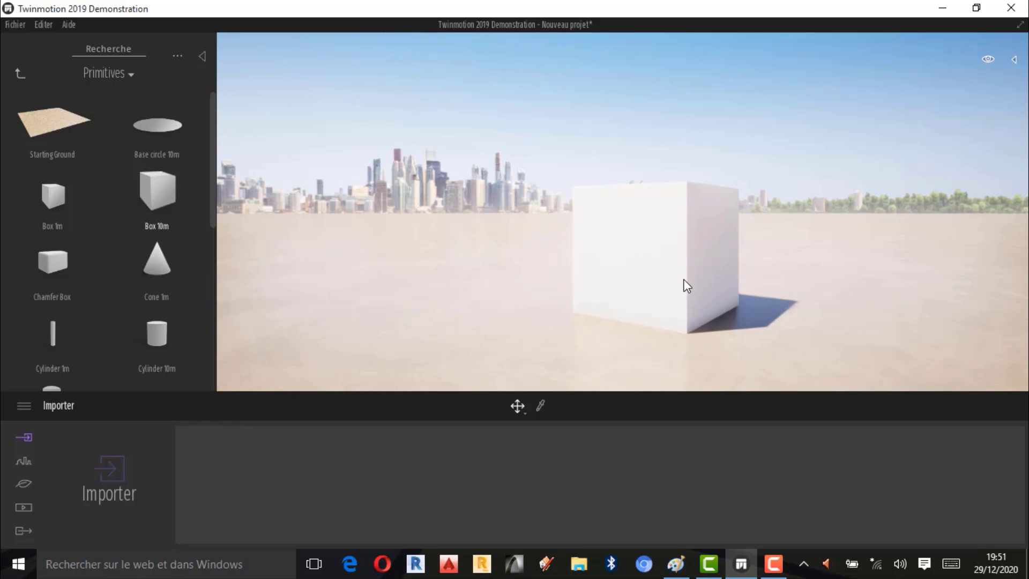
{"action": "key", "text": "Down"}
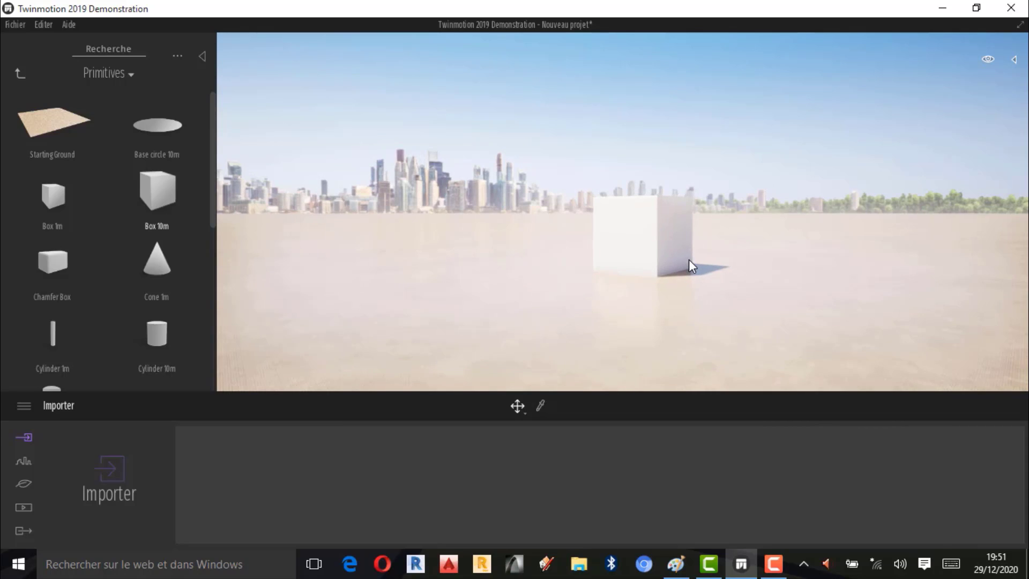
{"action": "scroll", "coordinate": [688, 260], "scroll_direction": "up", "scroll_amount": 3}
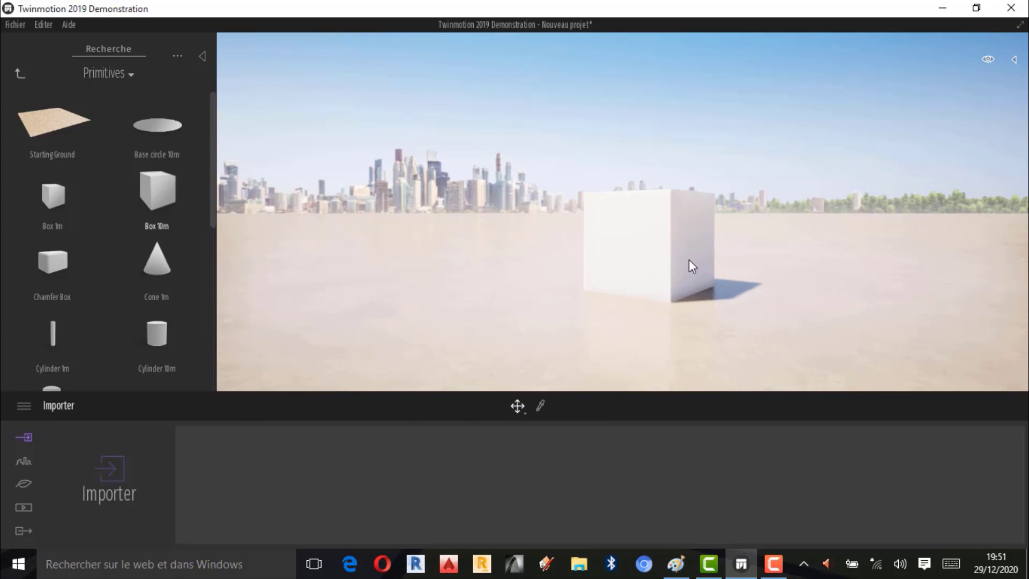
{"action": "scroll", "coordinate": [689, 259], "scroll_direction": "up", "scroll_amount": 2}
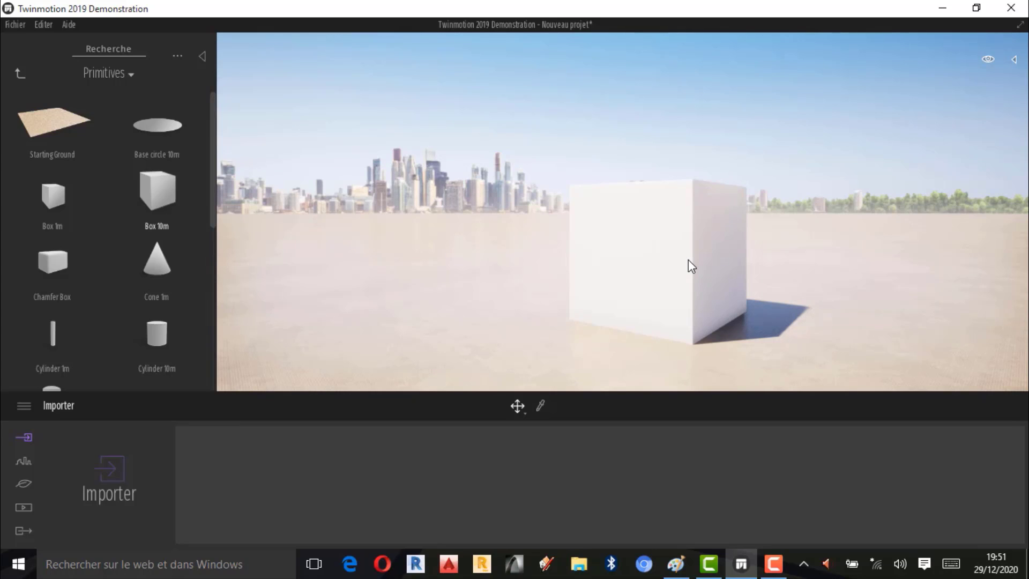
Step: Slide the camera far left, far right and back again to examine both visible faces of the white box
{"action": "key", "text": "Left"}
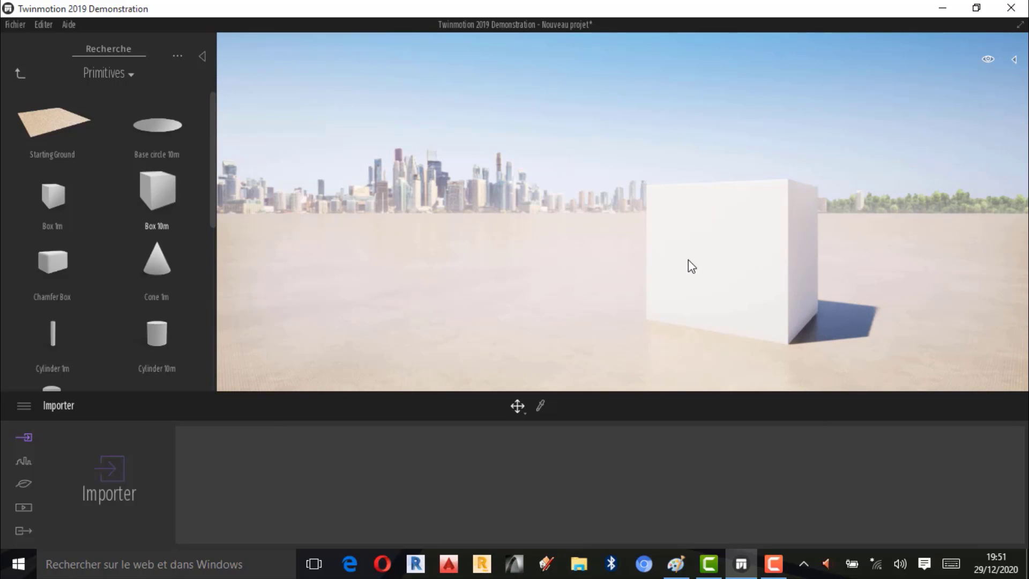
{"action": "key", "text": "Left"}
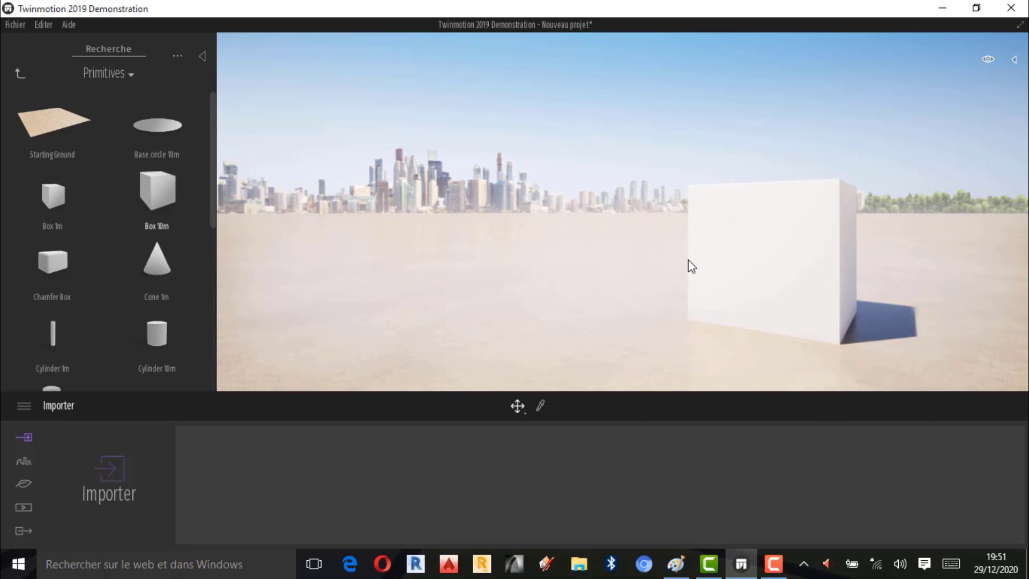
{"action": "key", "text": "Left"}
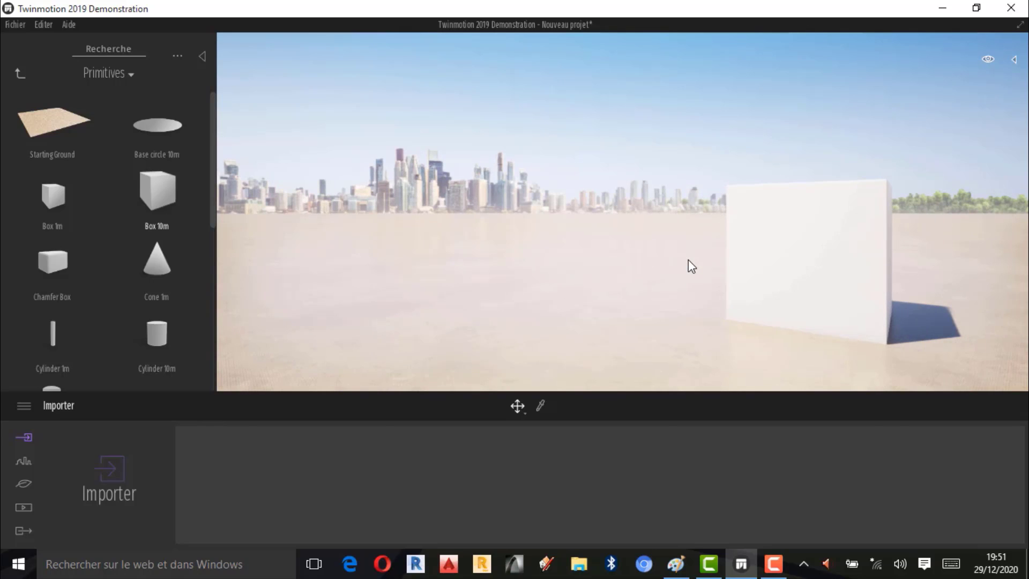
{"action": "key", "text": "Left"}
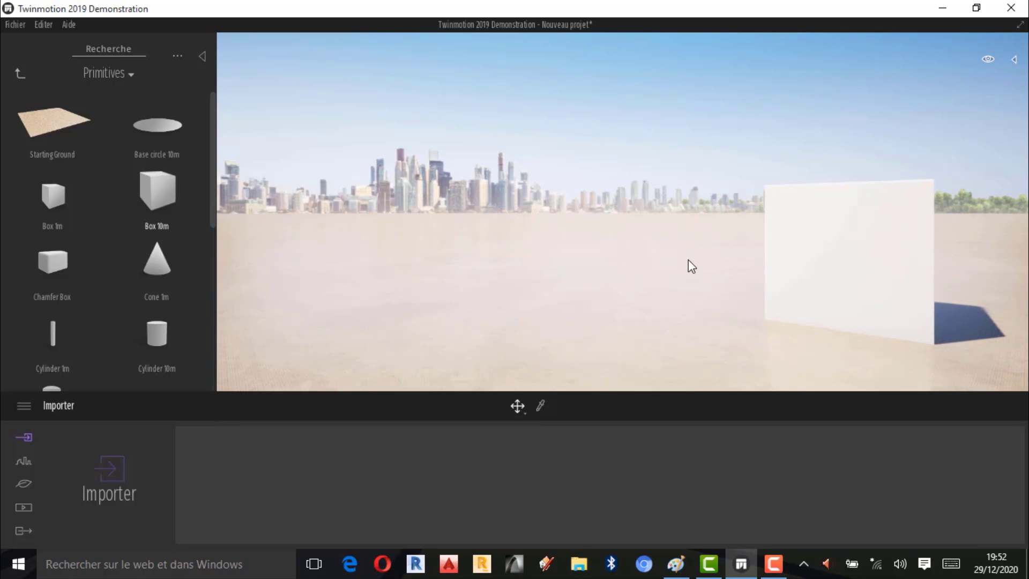
{"action": "key", "text": "Right"}
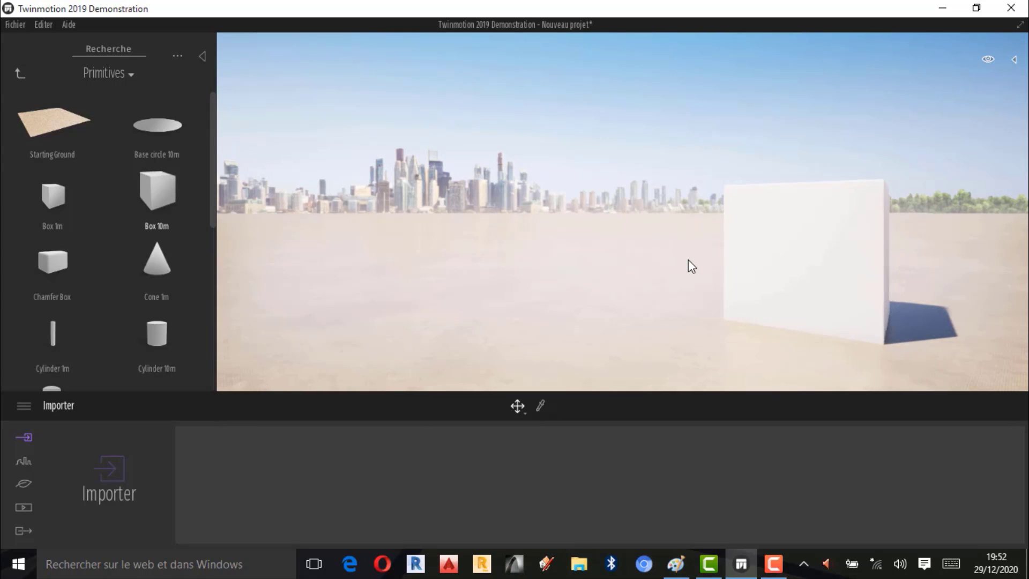
{"action": "key", "text": "Right"}
{"action": "key", "text": "Right"}
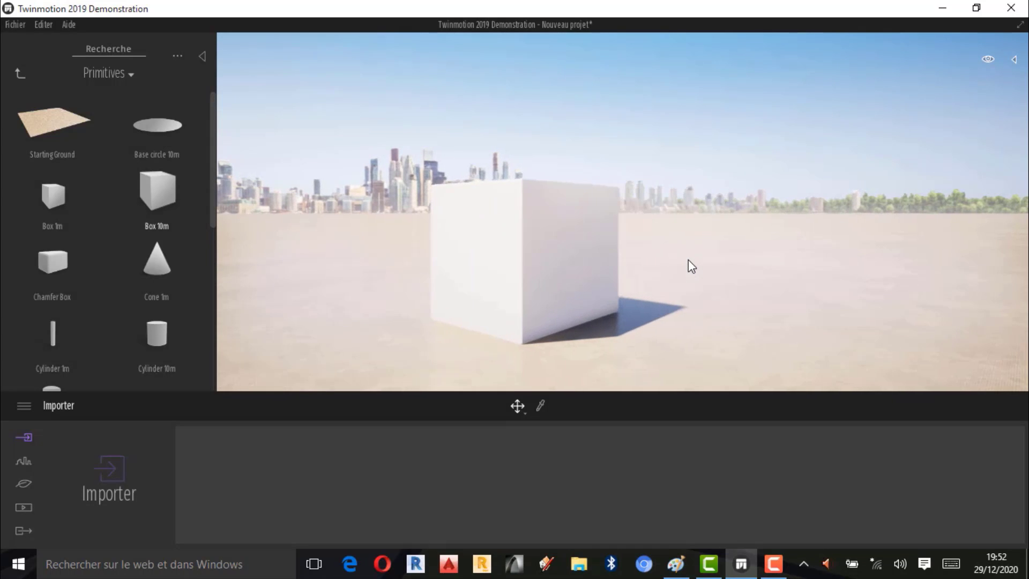
{"action": "key", "text": "Right"}
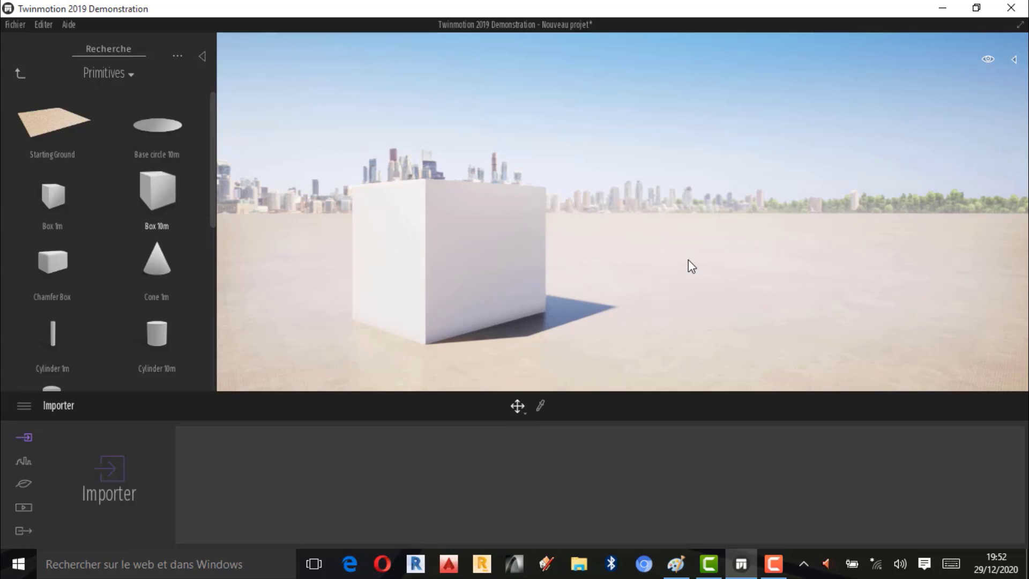
{"action": "key", "text": "Left"}
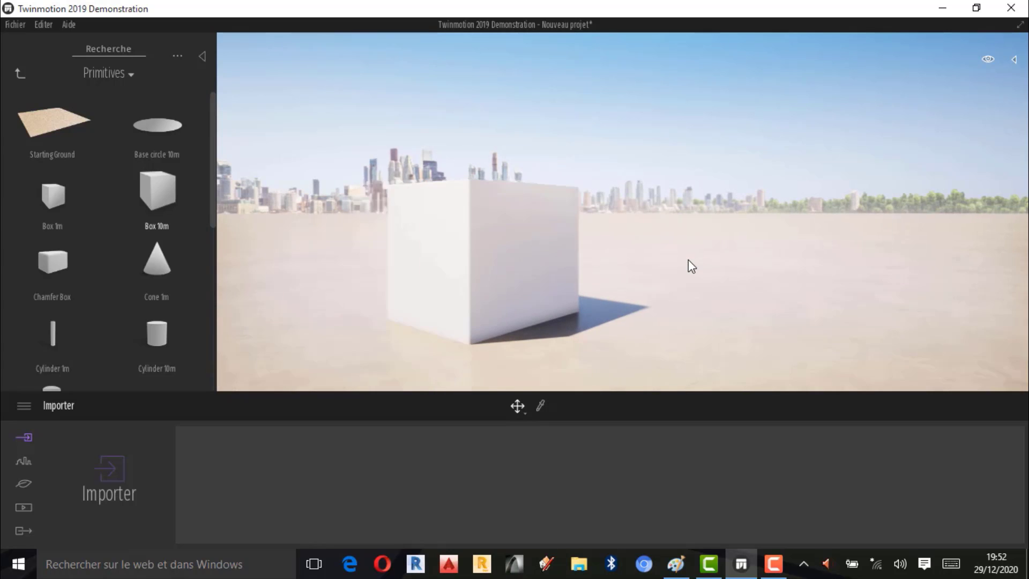
{"action": "key", "text": "Left"}
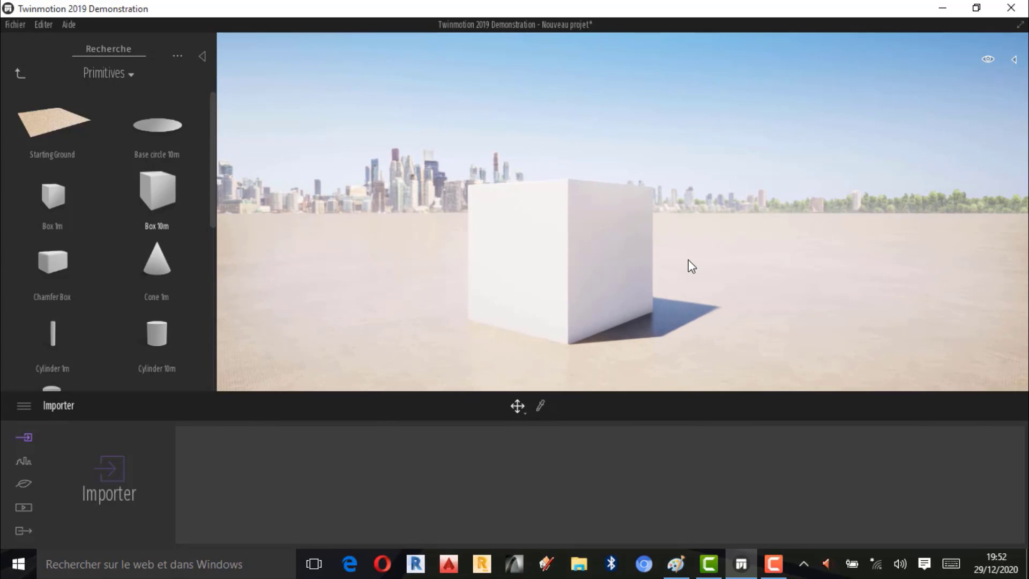
{"action": "key", "text": "Left"}
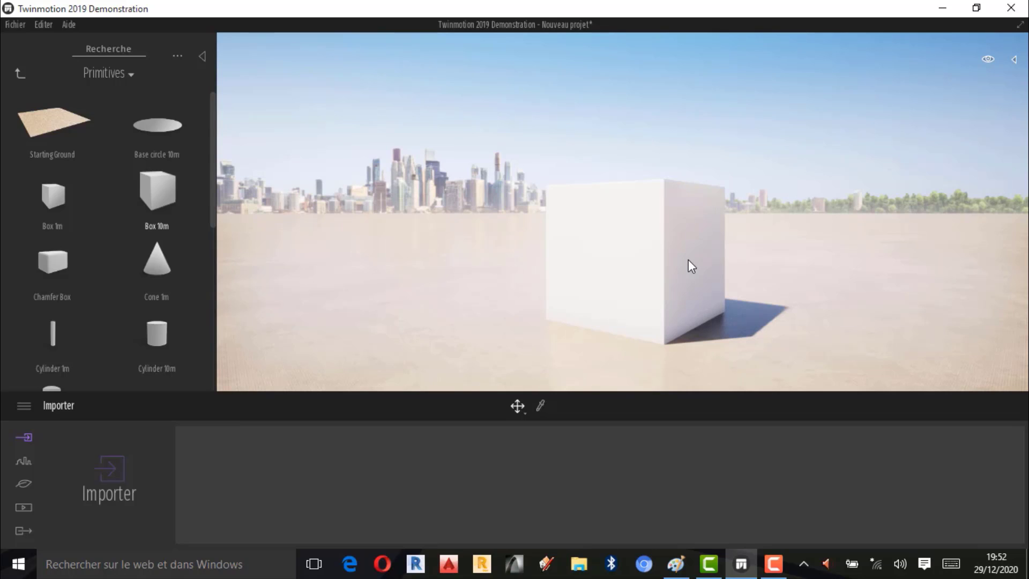
Step: Zoom in close to the white box, and zoom out to view it from farther away
{"action": "scroll", "coordinate": [687, 260], "scroll_direction": "up", "scroll_amount": 3}
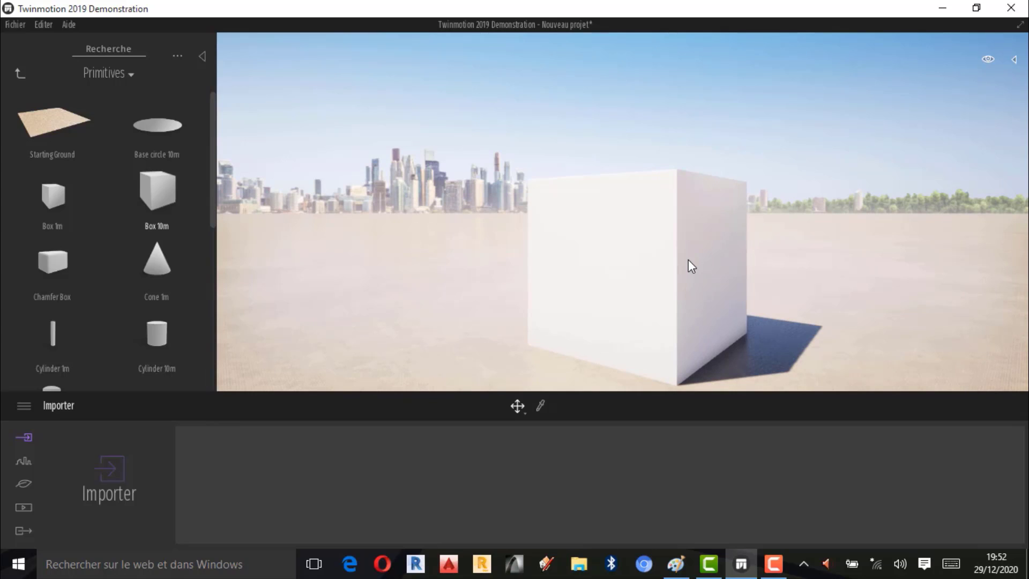
{"action": "scroll", "coordinate": [688, 259], "scroll_direction": "up", "scroll_amount": 1}
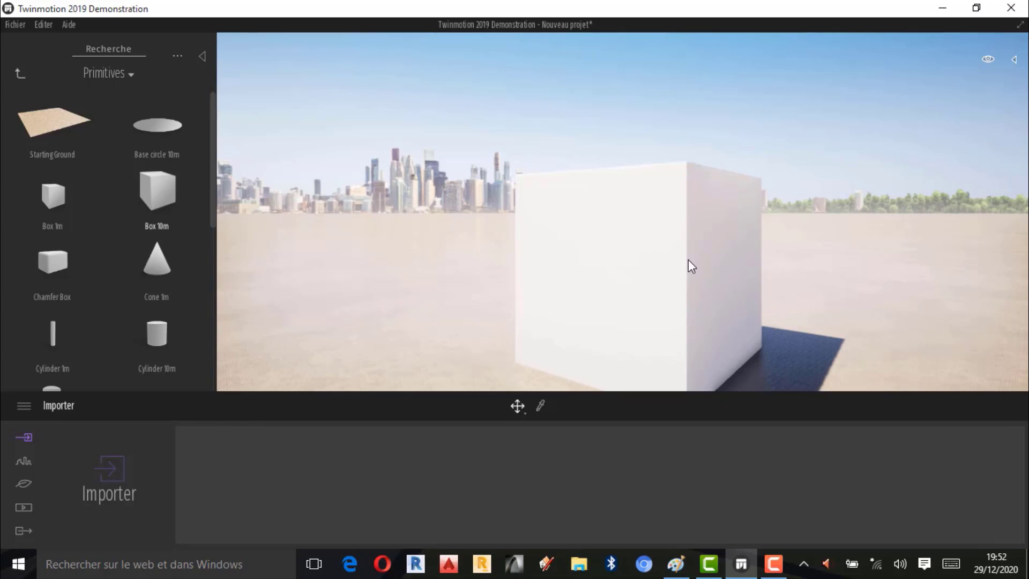
{"action": "scroll", "coordinate": [688, 259], "scroll_direction": "down", "scroll_amount": 3}
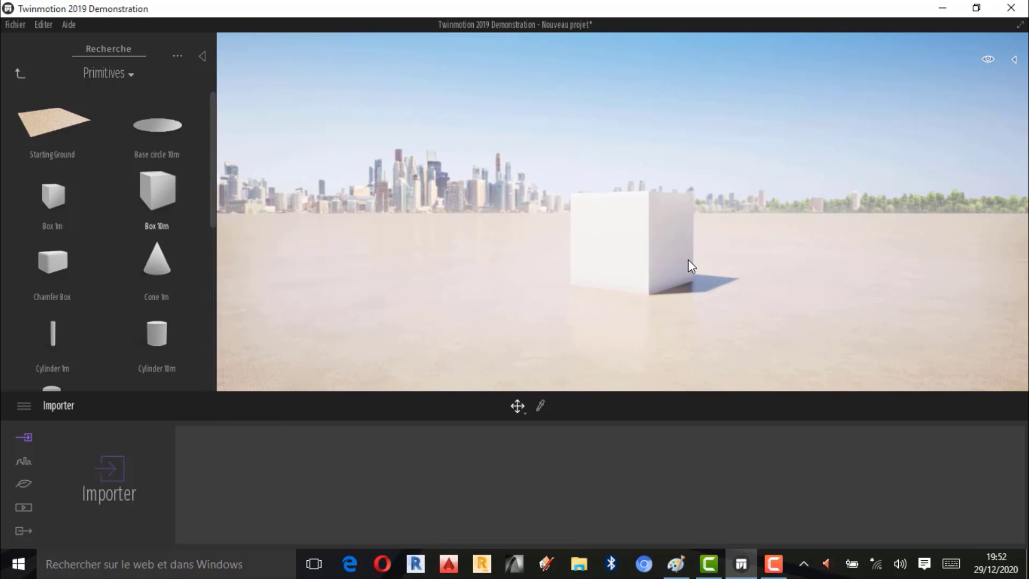
{"action": "scroll", "coordinate": [688, 259], "scroll_direction": "down", "scroll_amount": 1}
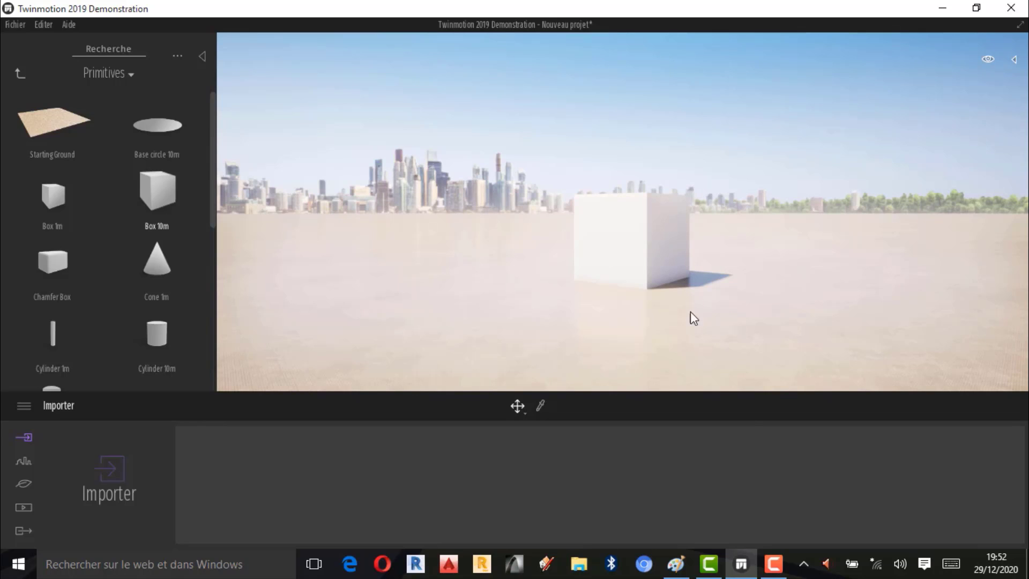
{"action": "left_click", "coordinate": [773, 563]}
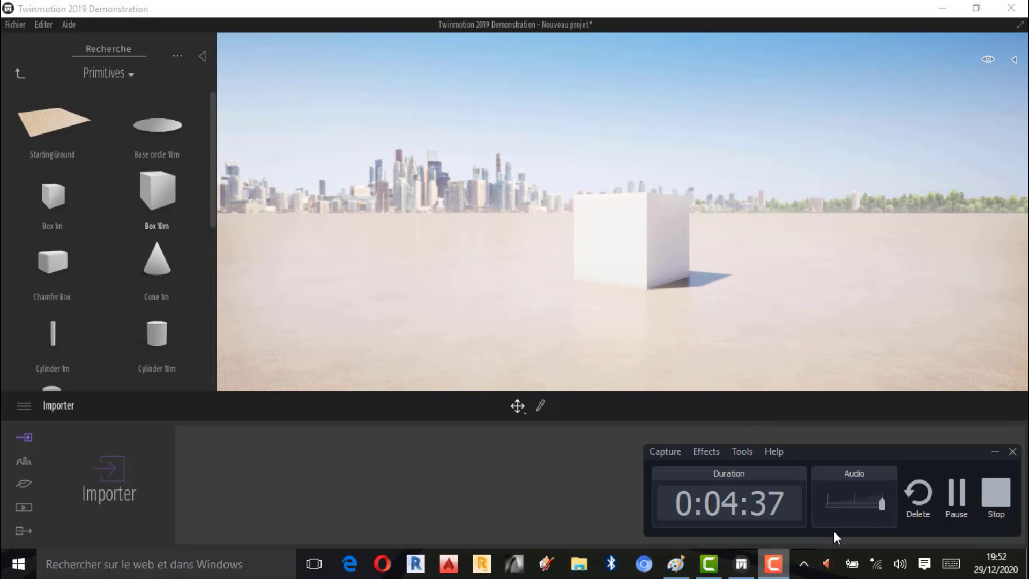
{"action": "left_click", "coordinate": [956, 495]}
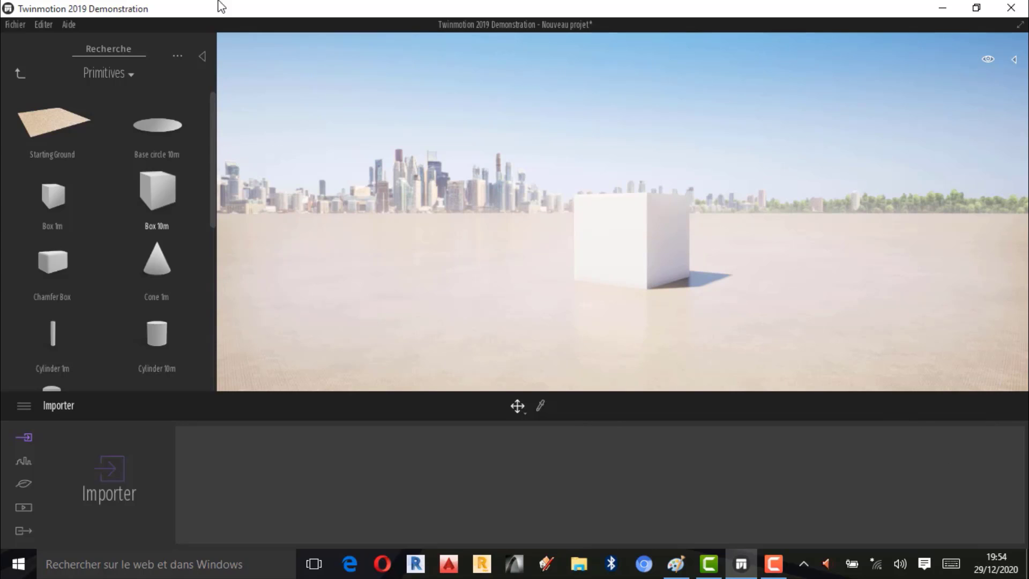
Step: Review the available file, editing and help commands, and display the Navigation window with its mouse and keyboard controls
{"action": "left_click", "coordinate": [16, 25]}
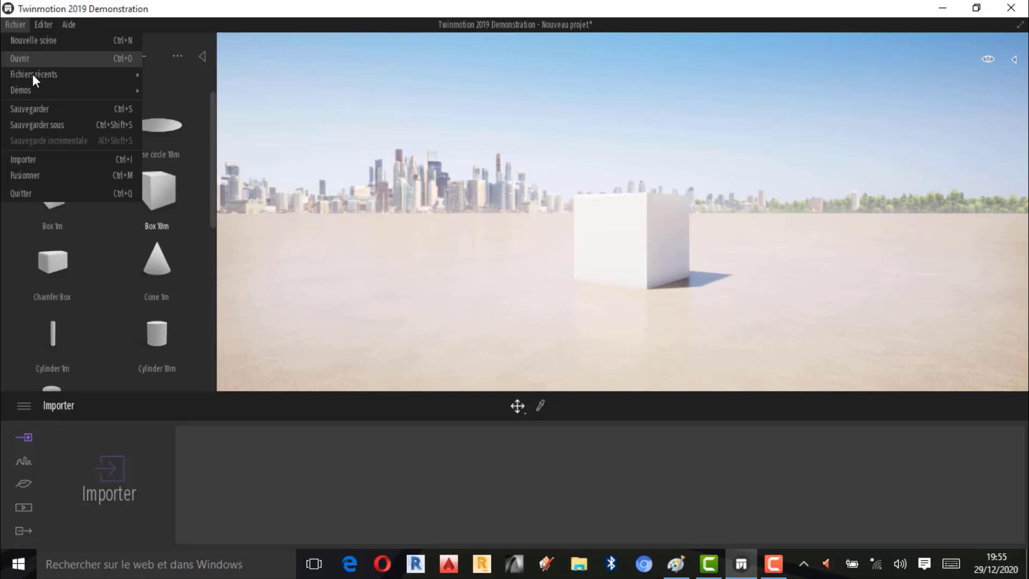
{"action": "mouse_move", "coordinate": [32, 74]}
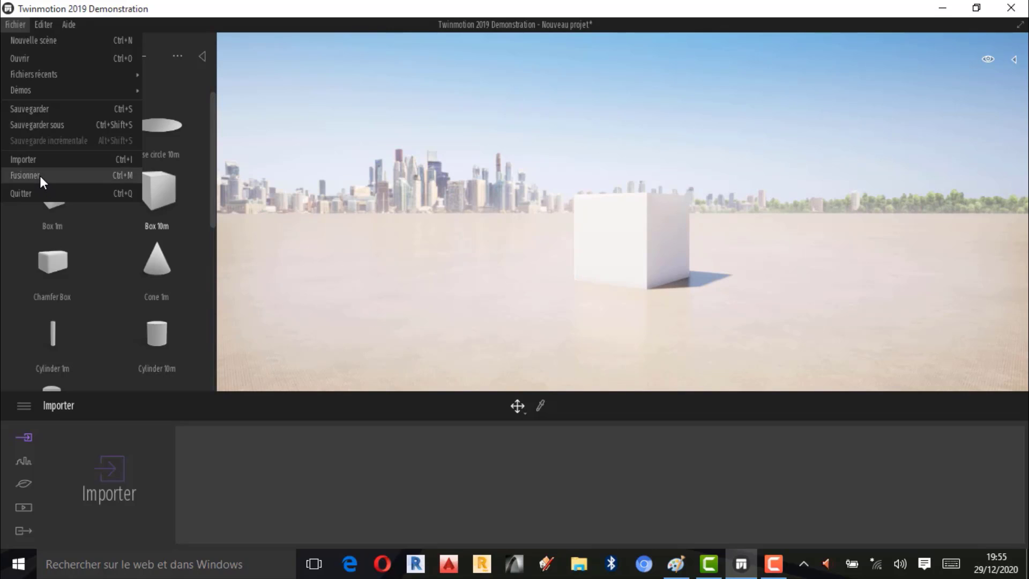
{"action": "left_click", "coordinate": [41, 26]}
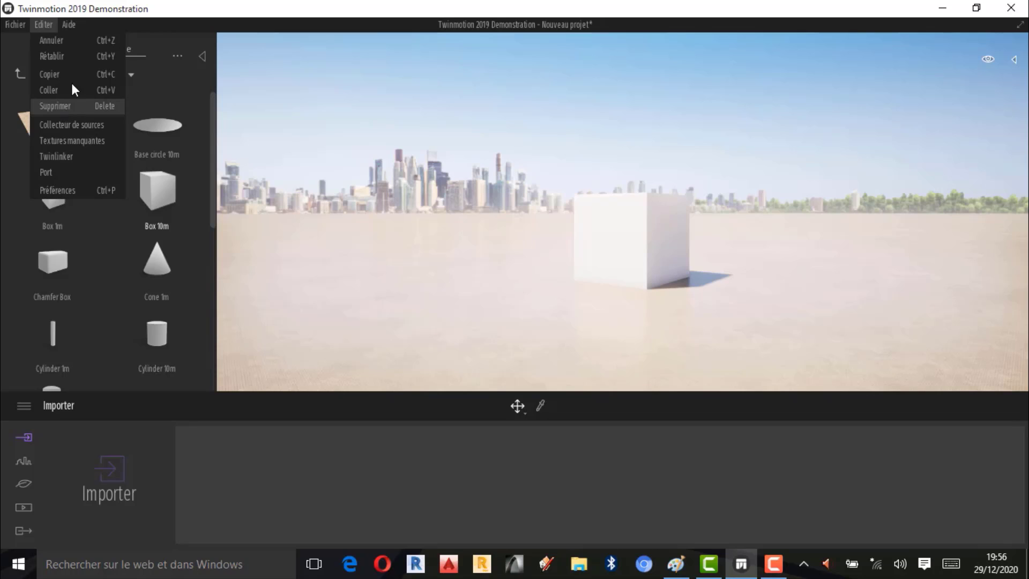
{"action": "left_click", "coordinate": [74, 28]}
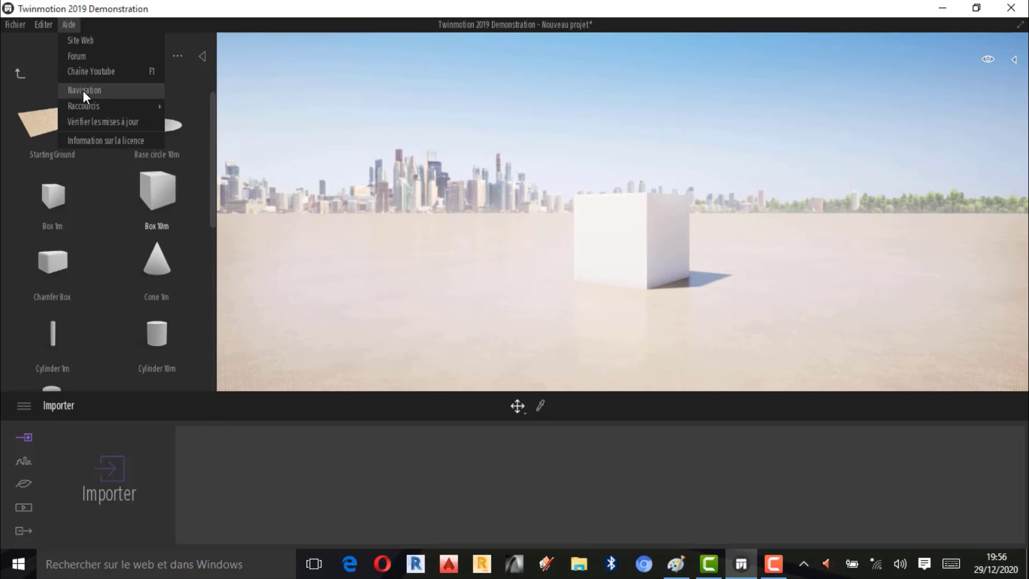
{"action": "left_click", "coordinate": [83, 91]}
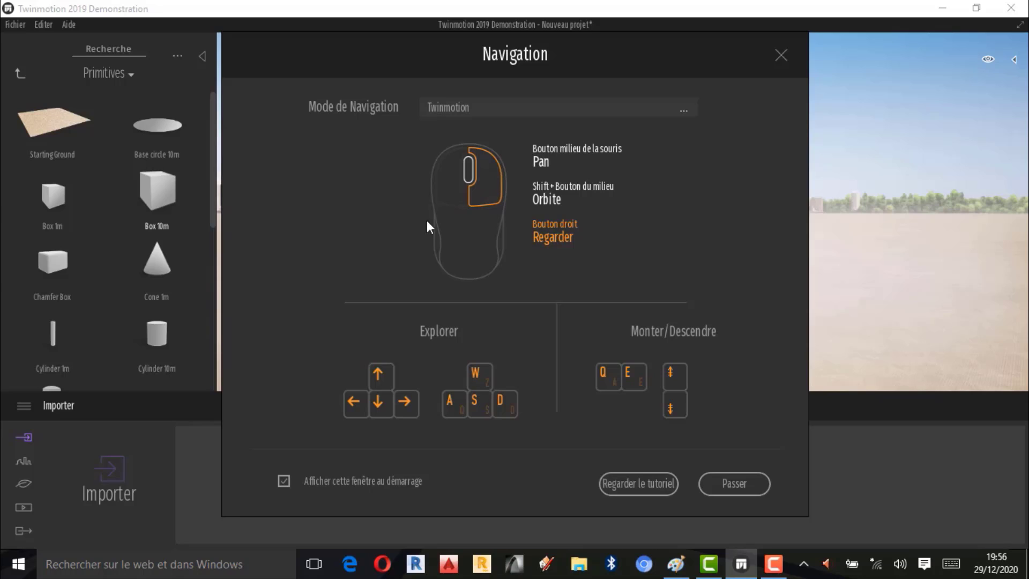
{"action": "left_click", "coordinate": [777, 564]}
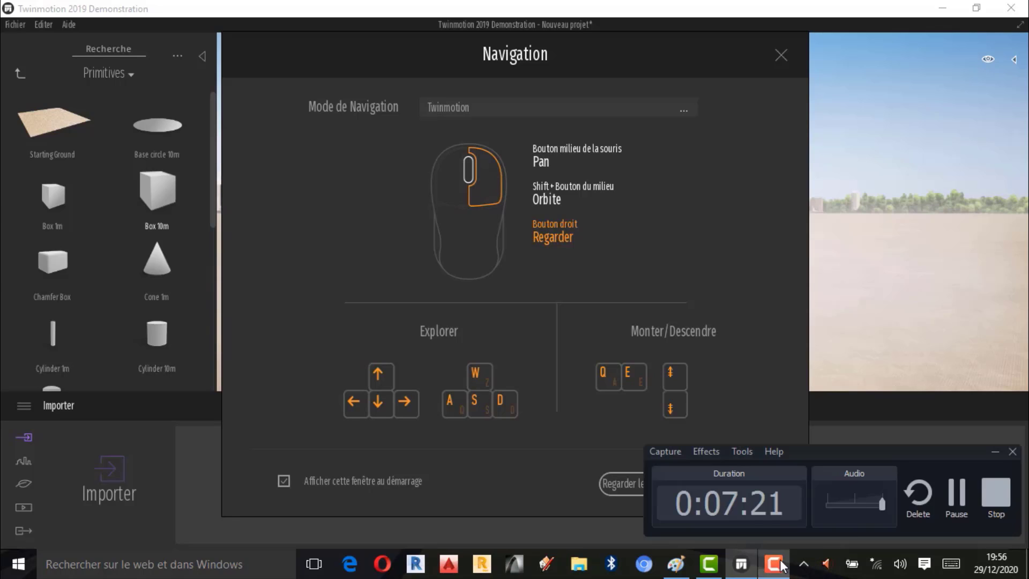
Step: Review the available navigation modes without changing the Twinmotion mode, and close the Navigation window
{"action": "left_click", "coordinate": [957, 500]}
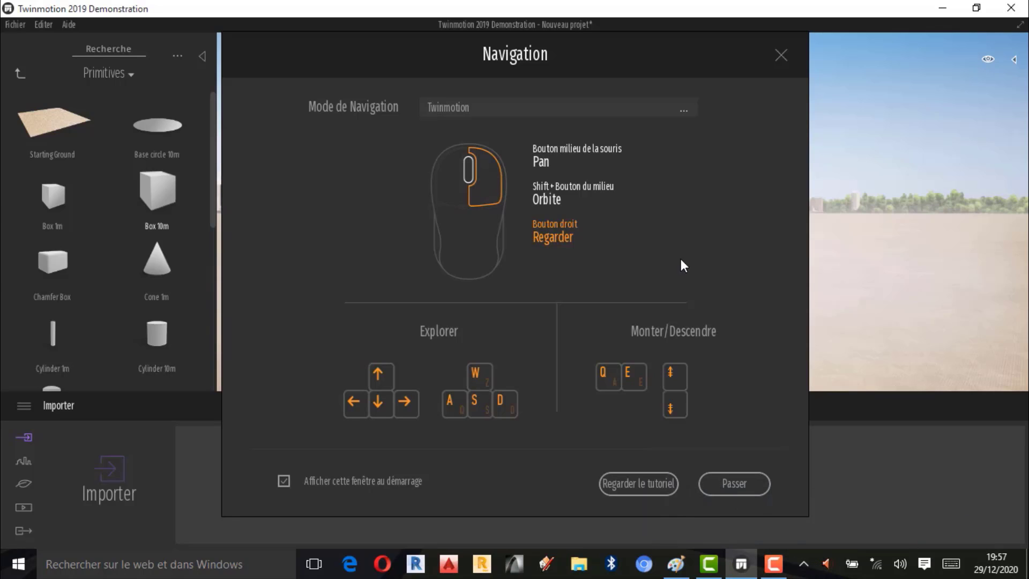
{"action": "left_click", "coordinate": [685, 112]}
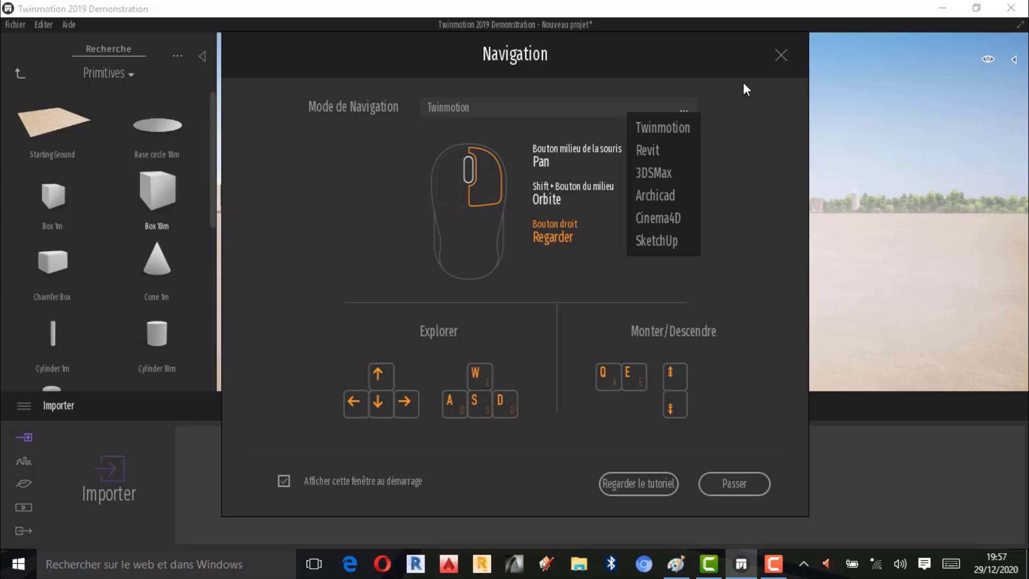
{"action": "left_click", "coordinate": [780, 54]}
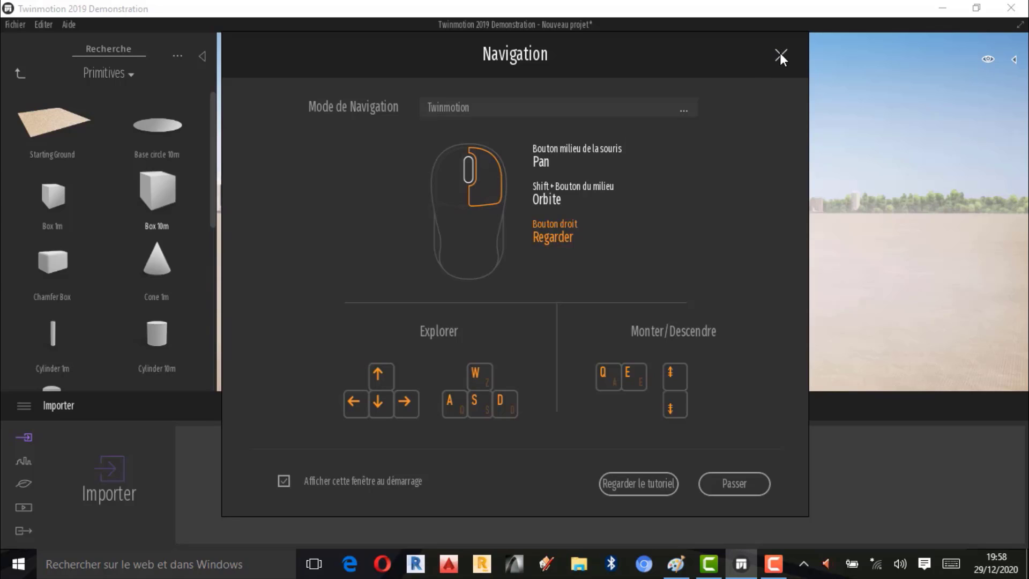
{"action": "left_click", "coordinate": [779, 54]}
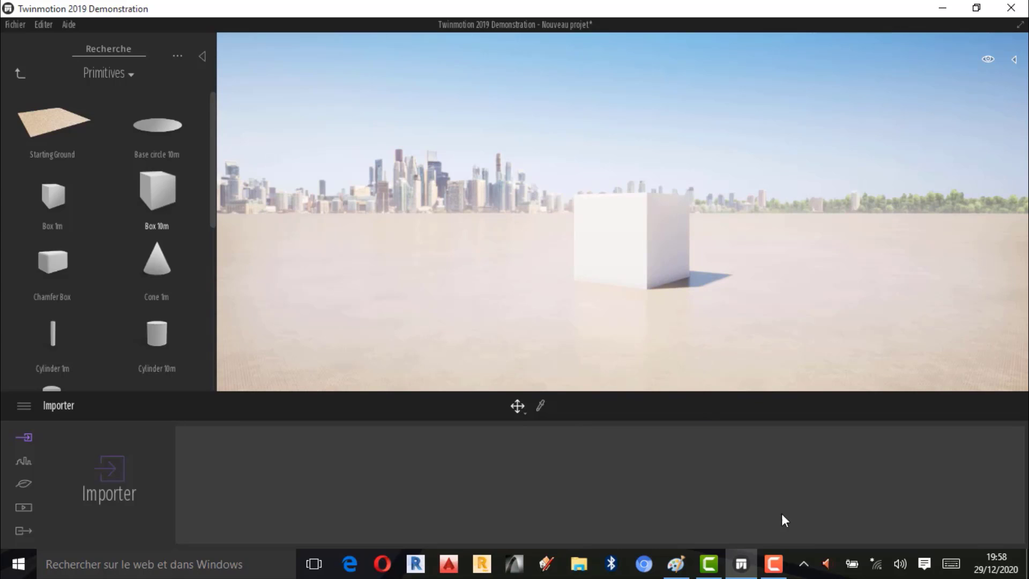
{"action": "left_click", "coordinate": [786, 558]}
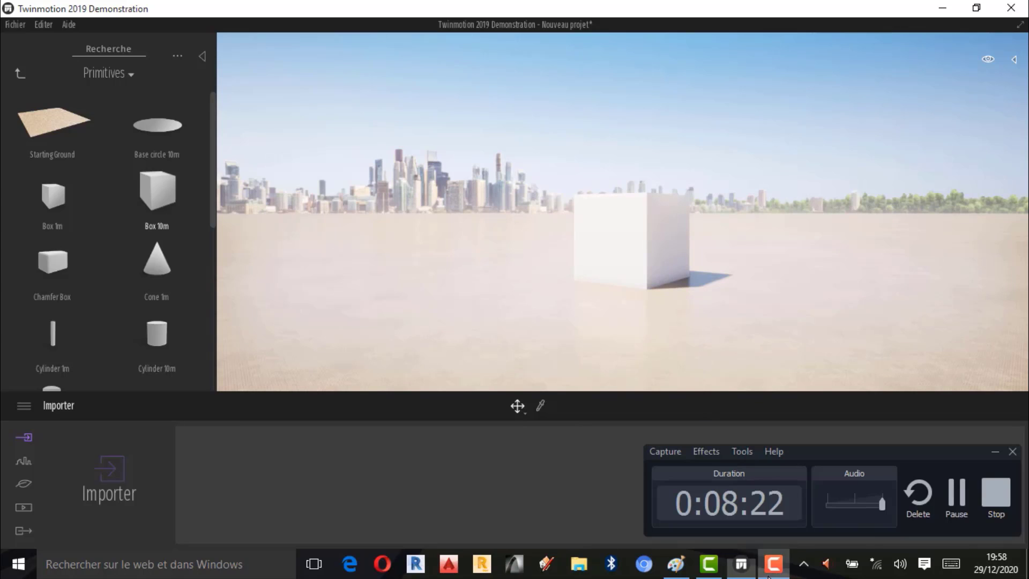
{"action": "left_click", "coordinate": [959, 495]}
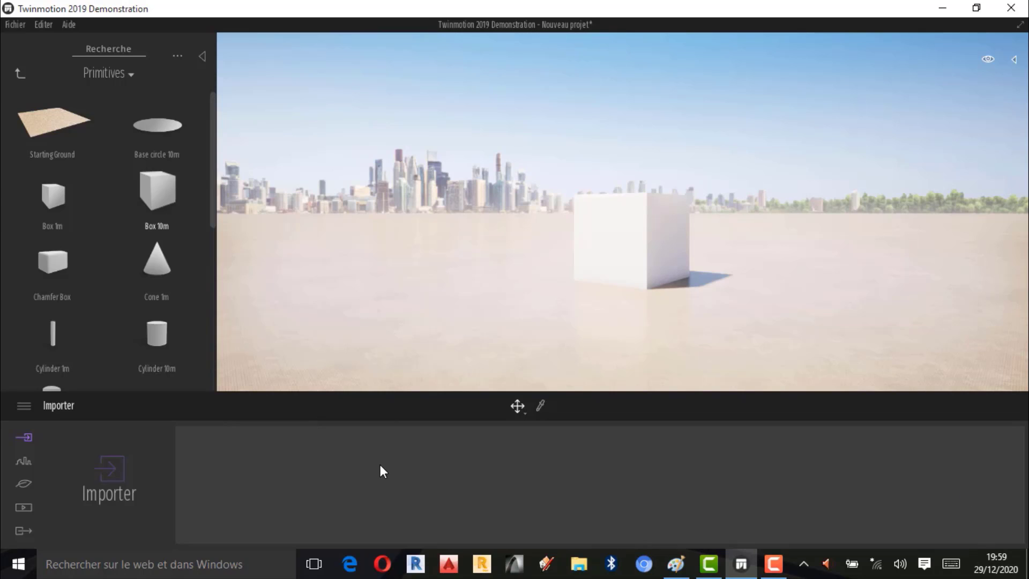
Step: Display the geometry and terrain import dialog to view its settings, and close it without importing a file
{"action": "left_click", "coordinate": [27, 435]}
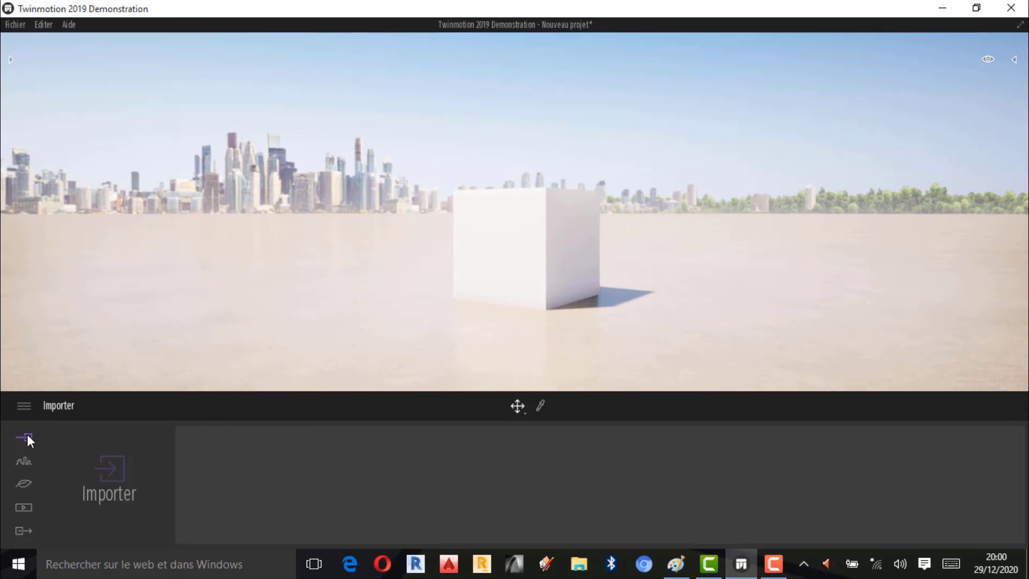
{"action": "left_click", "coordinate": [119, 470]}
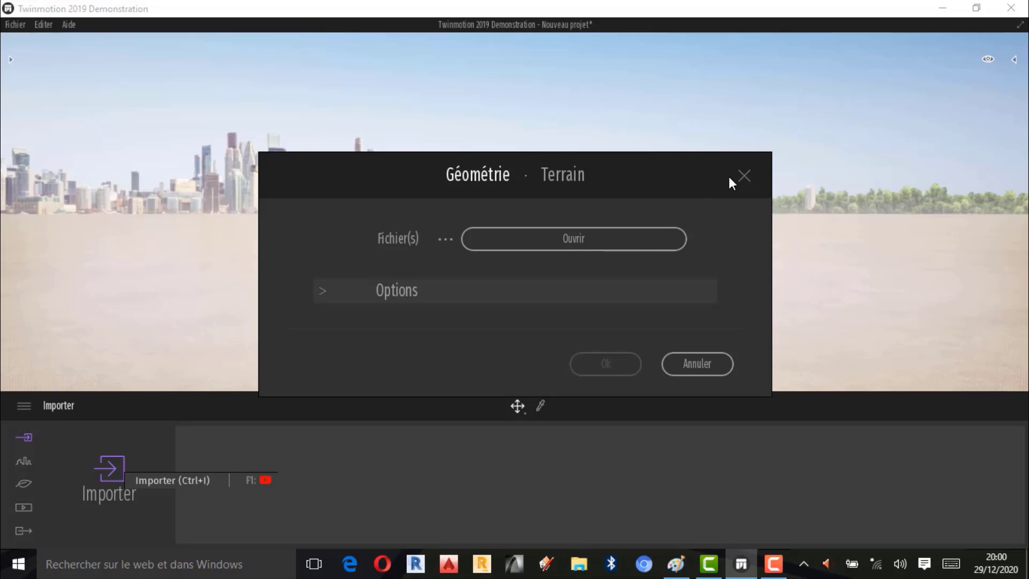
{"action": "left_click", "coordinate": [744, 177]}
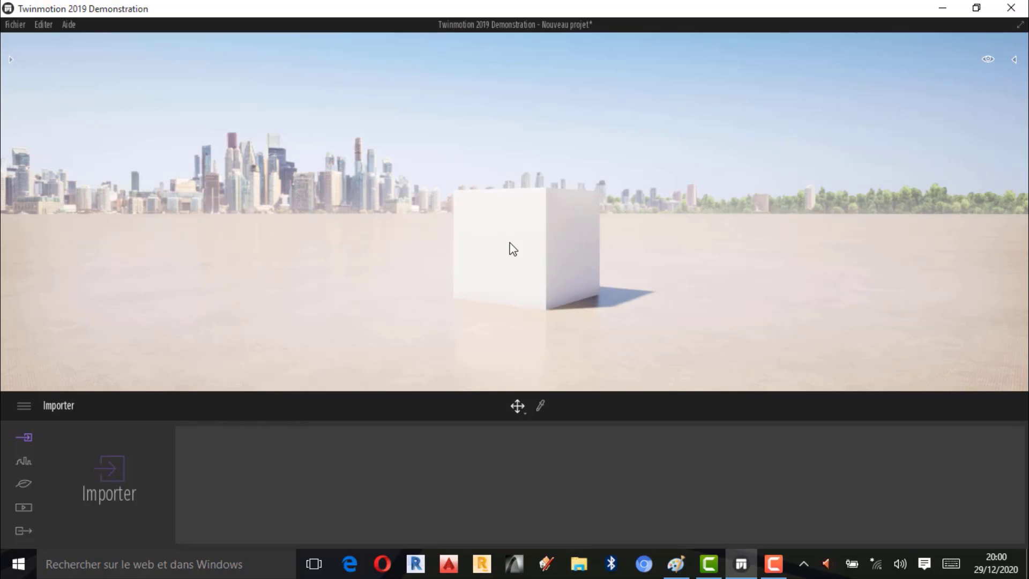
Step: Display the scene graph, and select and deselect the white box in the view to see its matching entry
{"action": "left_click", "coordinate": [1016, 60]}
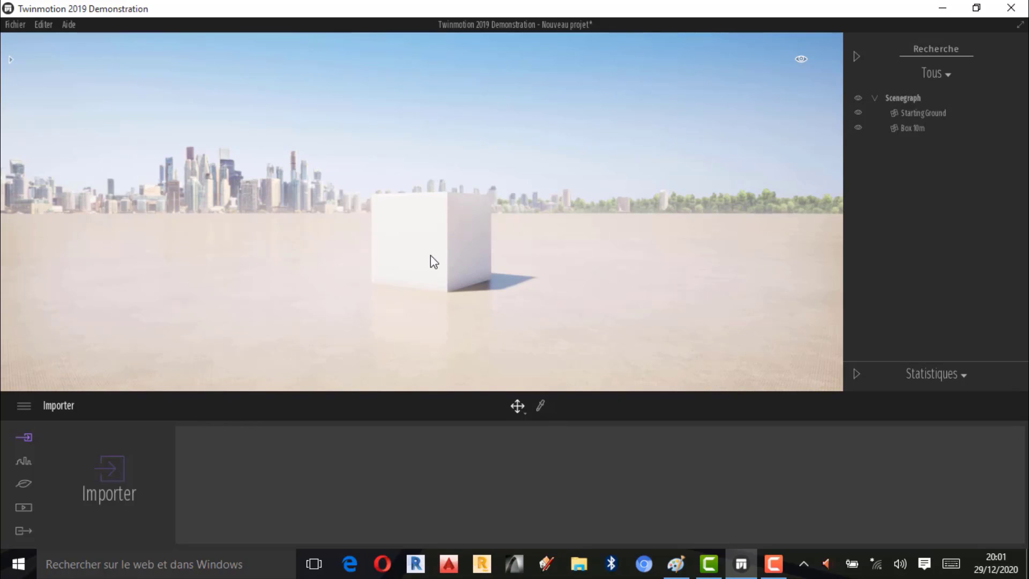
{"action": "left_click", "coordinate": [442, 262]}
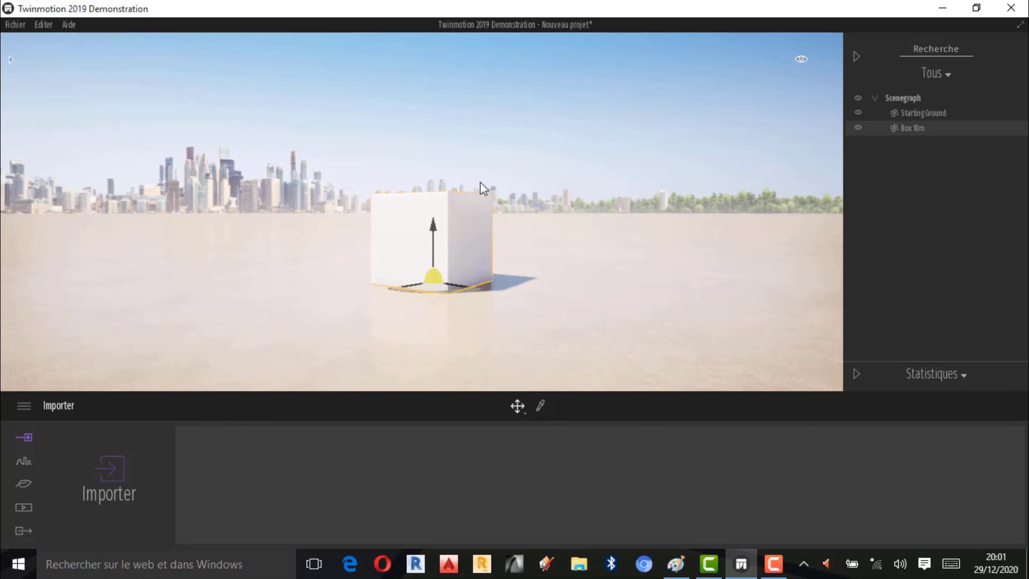
{"action": "left_click", "coordinate": [496, 155]}
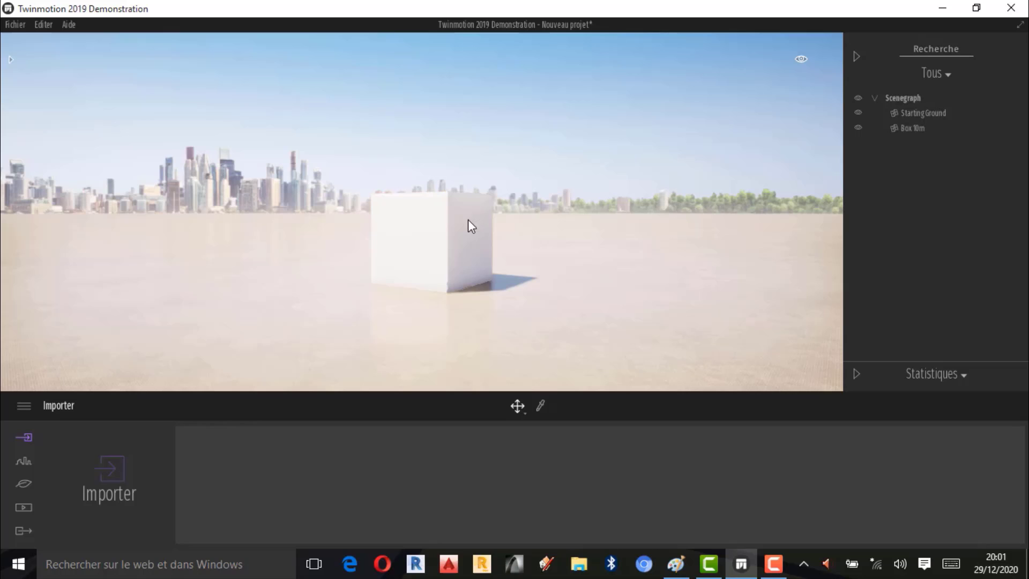
{"action": "left_click", "coordinate": [433, 241]}
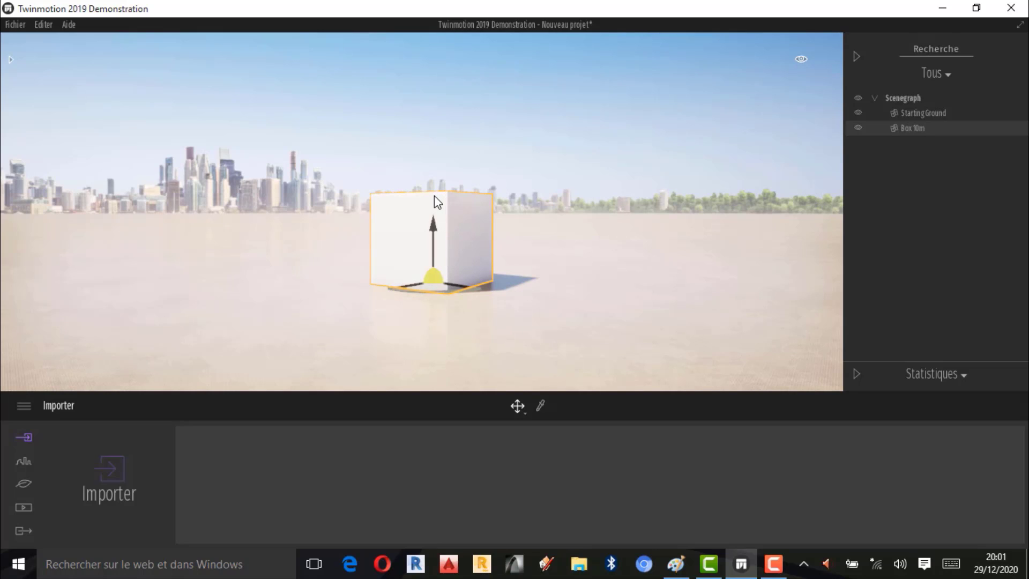
{"action": "left_click", "coordinate": [509, 148]}
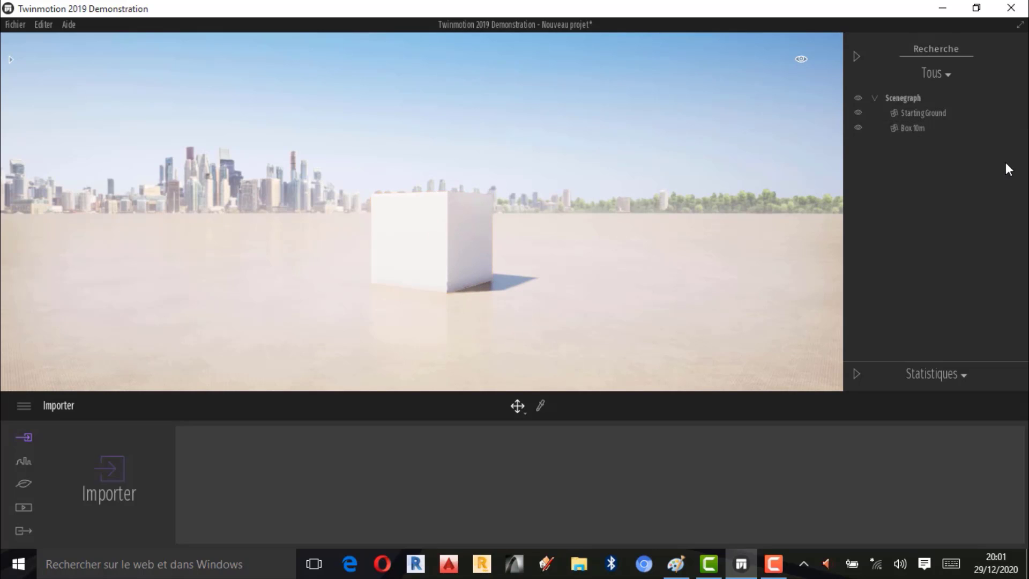
Step: Select Box 10m from the scene graph to examine it up close in the view, and clear the selection
{"action": "left_click", "coordinate": [898, 126]}
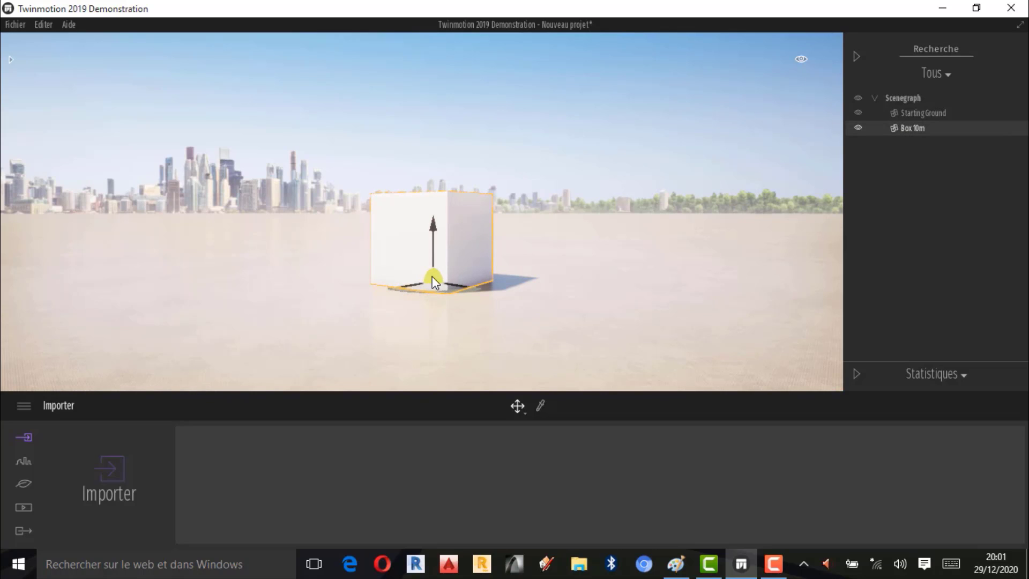
{"action": "scroll", "coordinate": [445, 253], "scroll_direction": "up", "scroll_amount": 1}
{"action": "scroll", "coordinate": [445, 299], "scroll_direction": "up", "scroll_amount": 5}
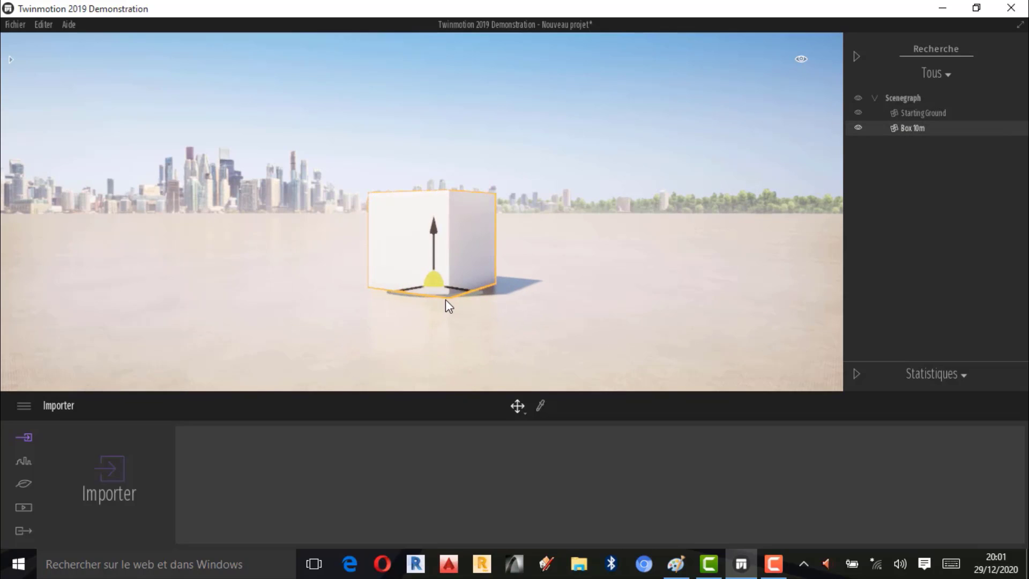
{"action": "scroll", "coordinate": [446, 299], "scroll_direction": "up", "scroll_amount": 2}
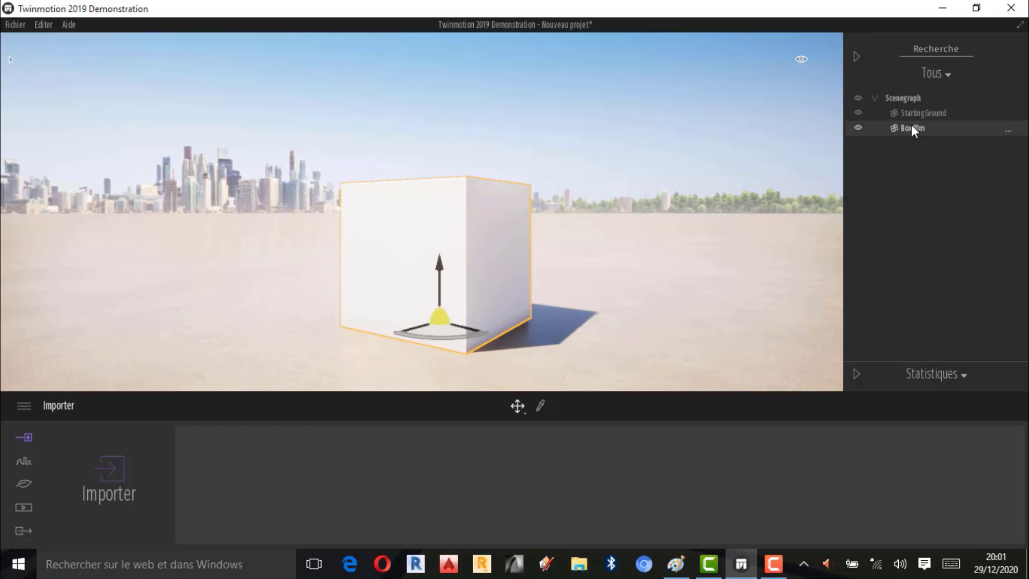
{"action": "left_click", "coordinate": [724, 141]}
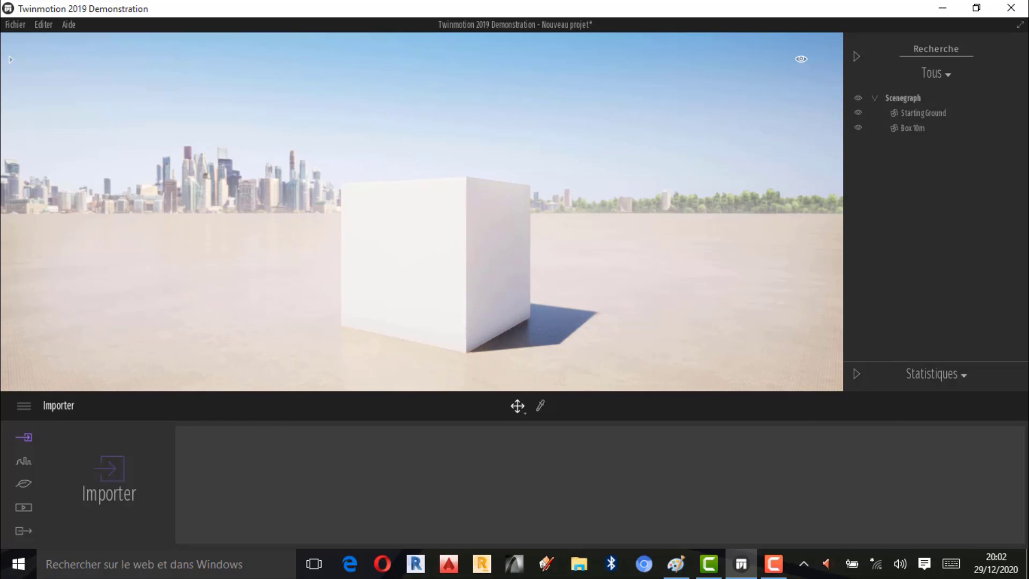
{"action": "scroll", "coordinate": [499, 215], "scroll_direction": "down", "scroll_amount": 1}
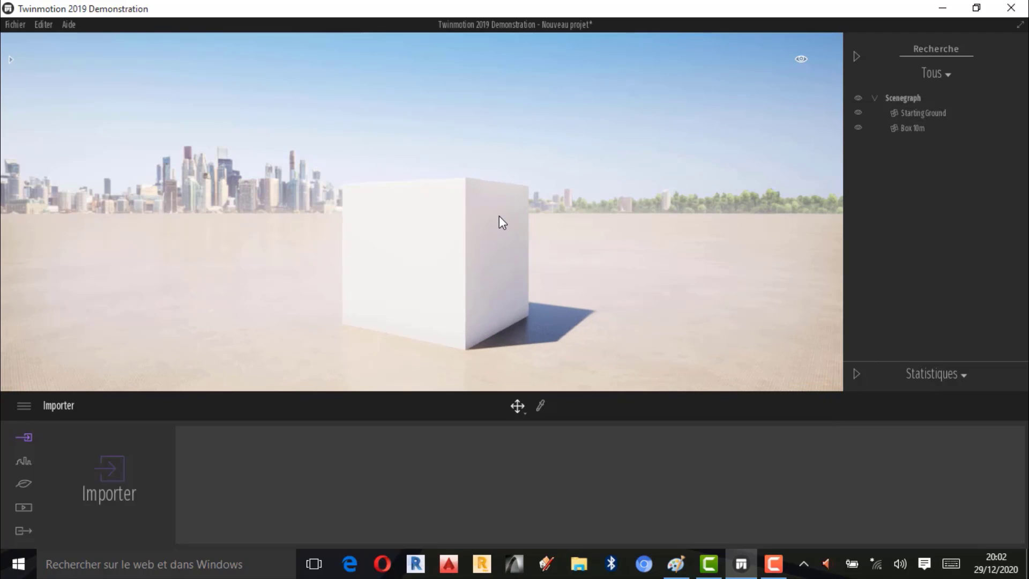
{"action": "left_click", "coordinate": [776, 574]}
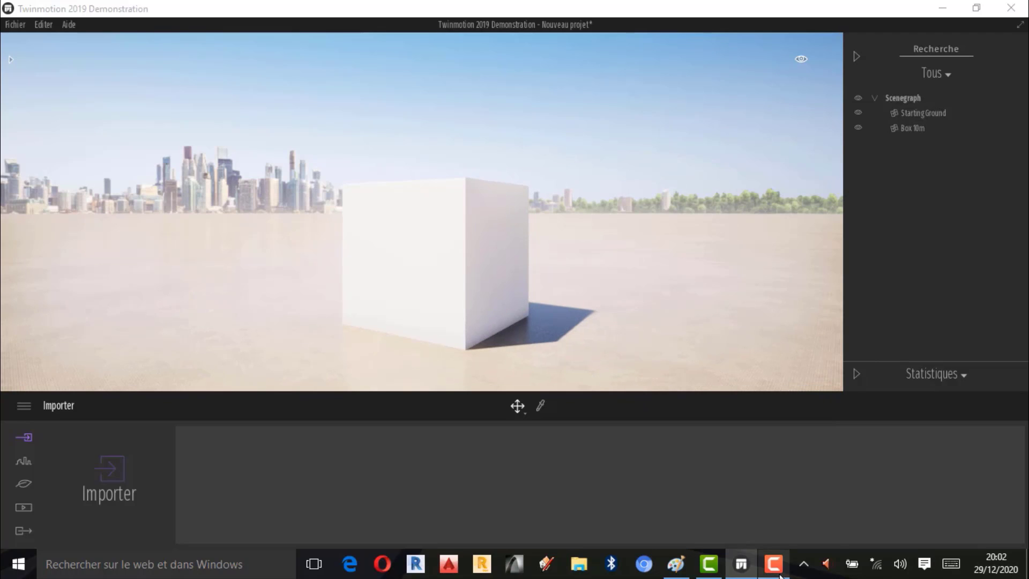
{"action": "left_click", "coordinate": [958, 493]}
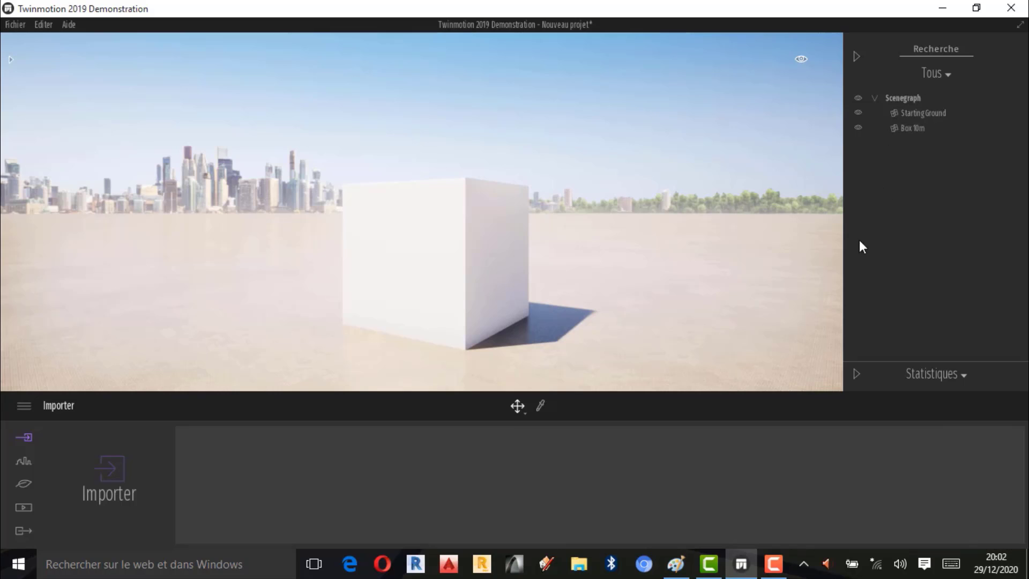
Step: Select Box 10m in the scene graph and display the scene statistics, clearing the selection at the end
{"action": "left_click", "coordinate": [911, 128]}
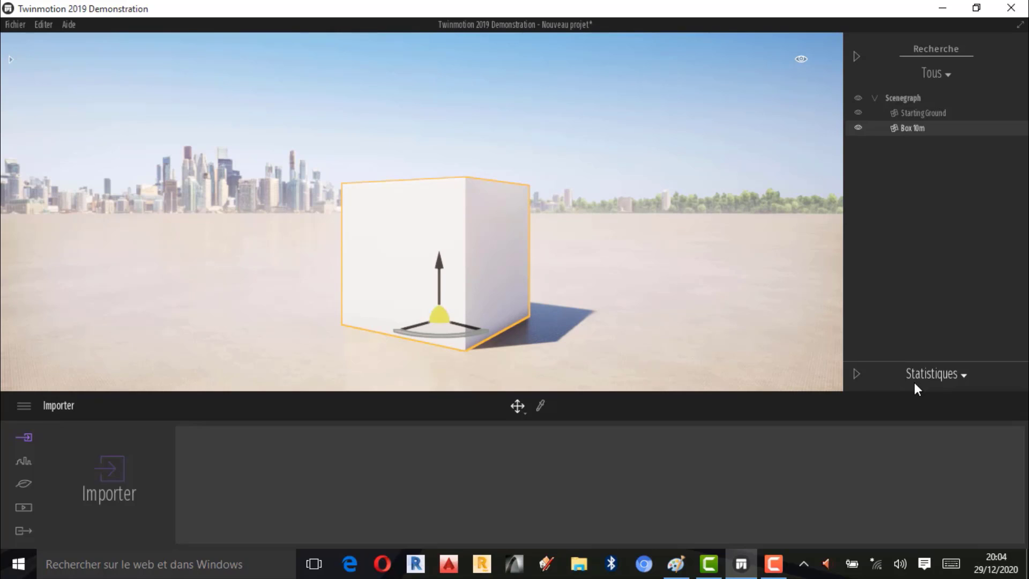
{"action": "left_click", "coordinate": [963, 376]}
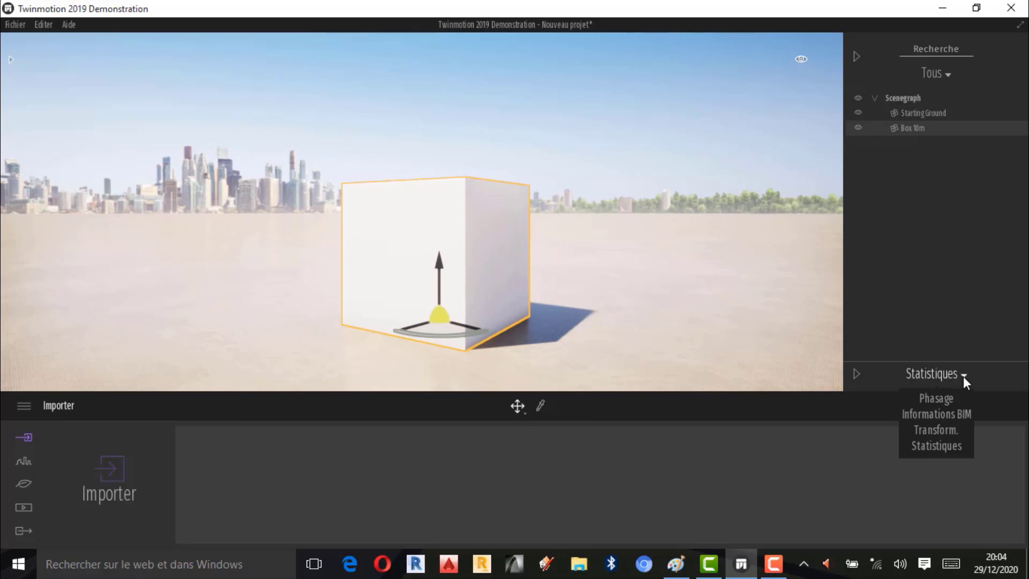
{"action": "left_click", "coordinate": [857, 375]}
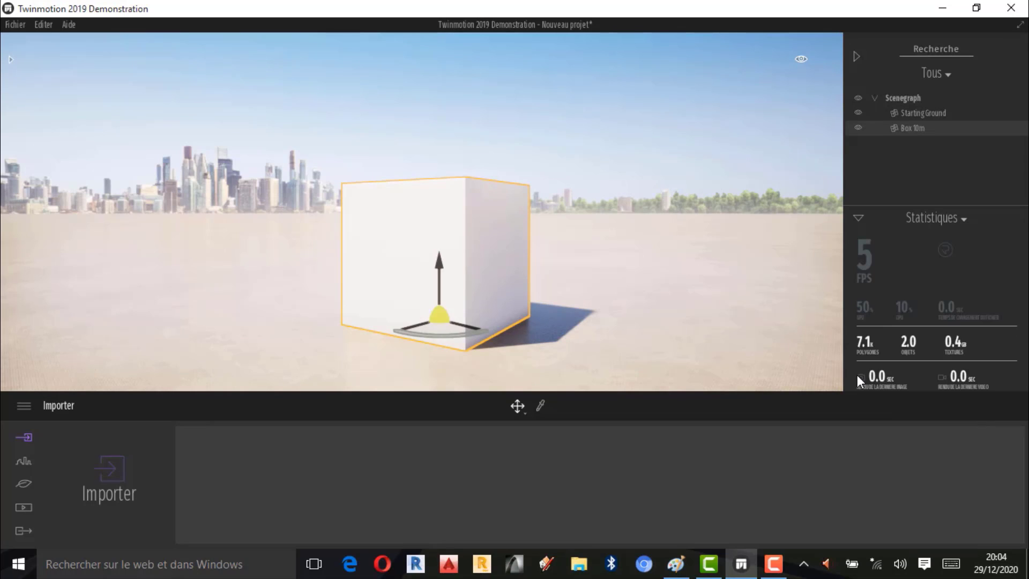
{"action": "left_click", "coordinate": [858, 218]}
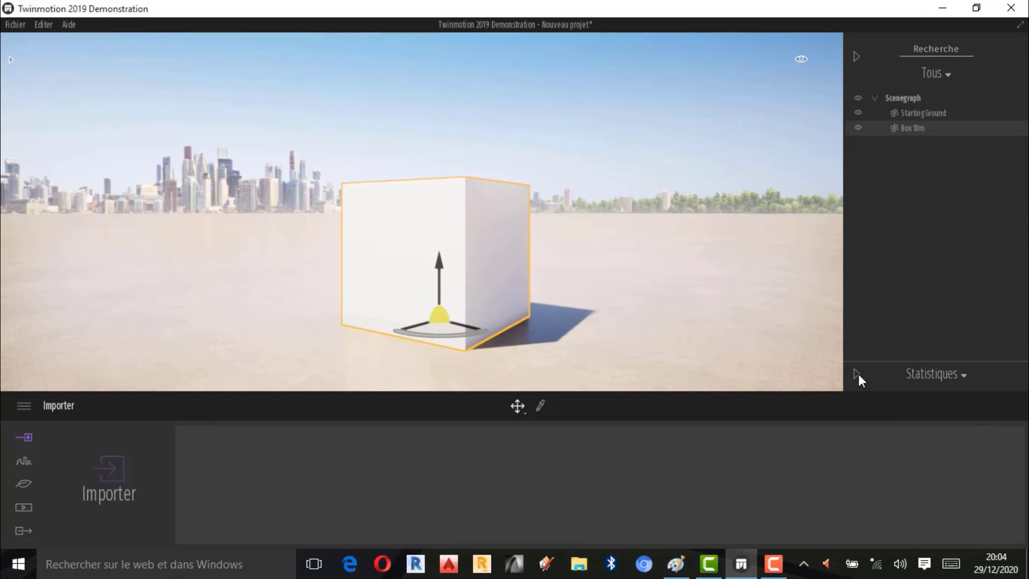
{"action": "left_click", "coordinate": [855, 373]}
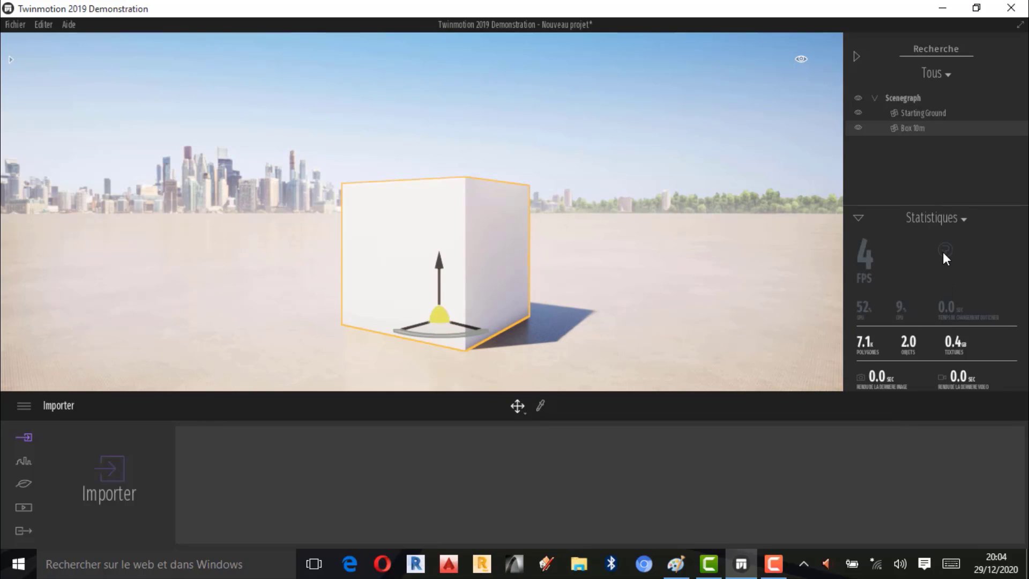
{"action": "left_click", "coordinate": [701, 140]}
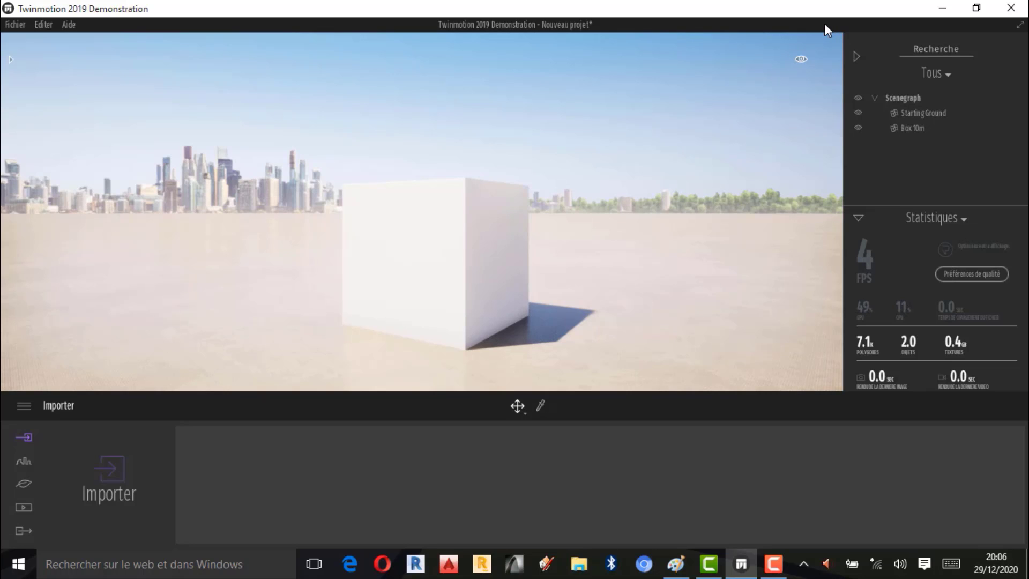
Step: Show the Windows desktop, and return to the Twinmotion scene to view the white box from slightly farther and closer
{"action": "key", "text": "super+d"}
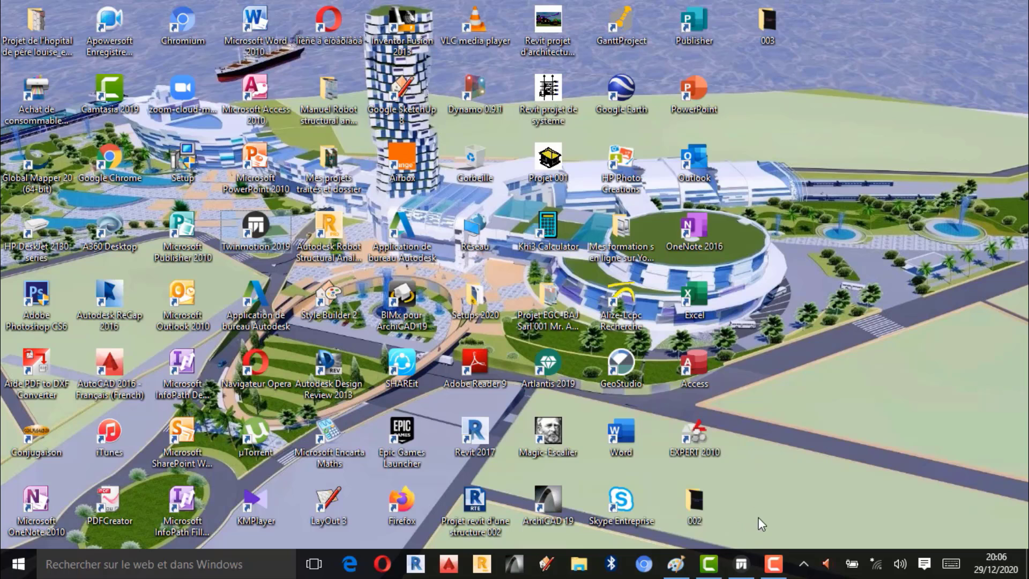
{"action": "left_click", "coordinate": [741, 563]}
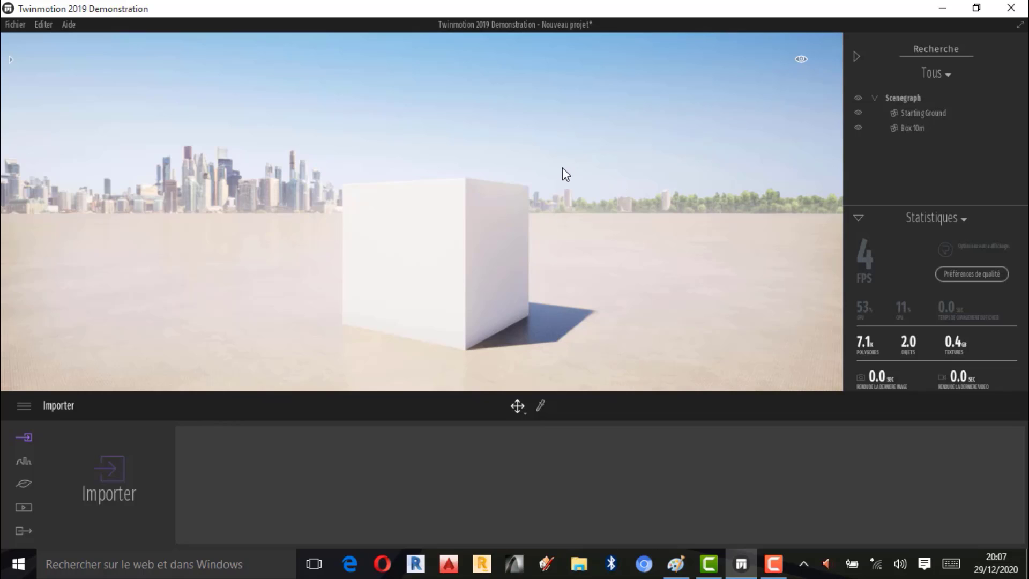
{"action": "scroll", "coordinate": [536, 225], "scroll_direction": "down", "scroll_amount": 2}
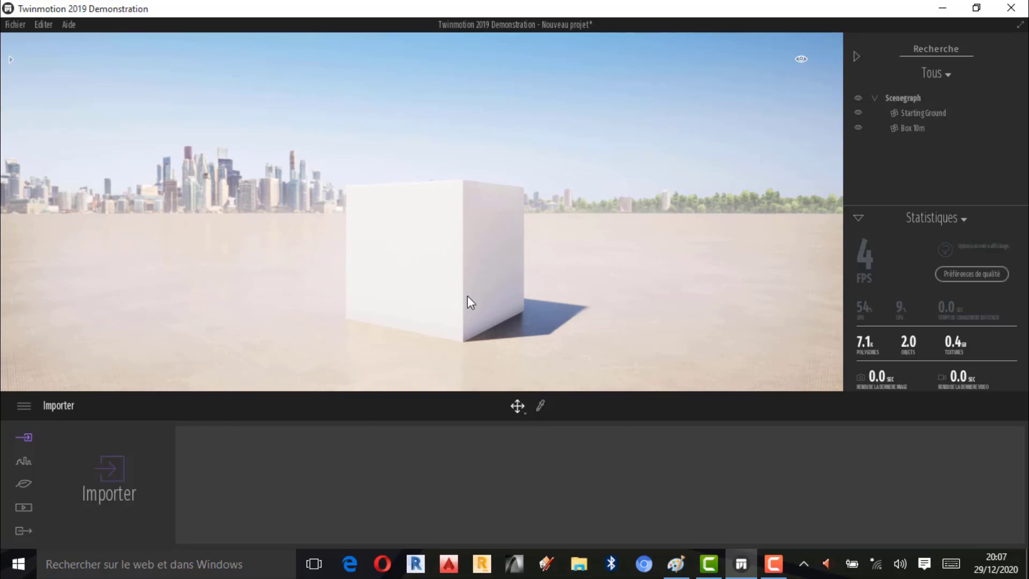
{"action": "scroll", "coordinate": [500, 159], "scroll_direction": "up", "scroll_amount": 1}
{"action": "scroll", "coordinate": [458, 327], "scroll_direction": "up", "scroll_amount": 1}
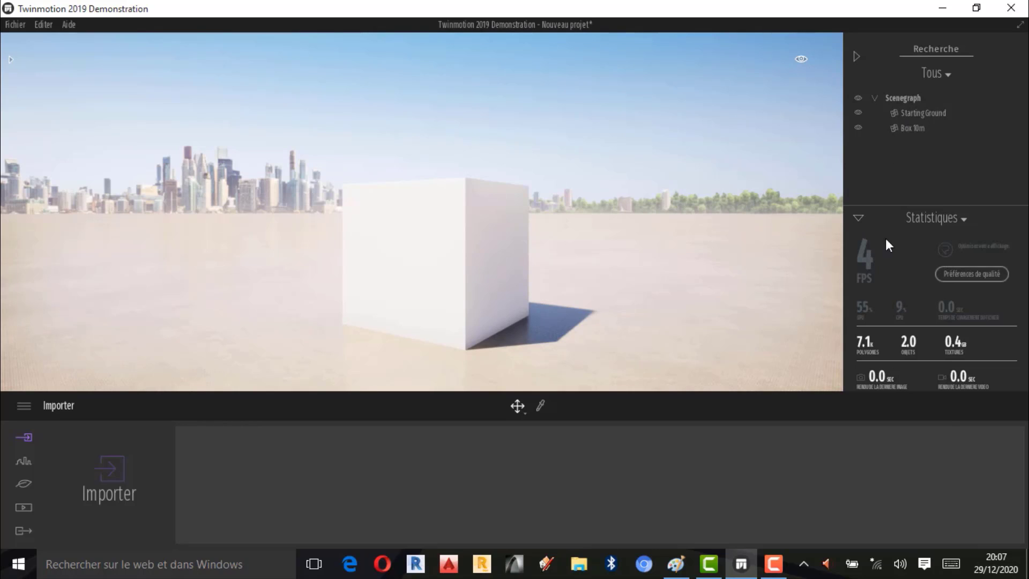
{"action": "left_click", "coordinate": [773, 564]}
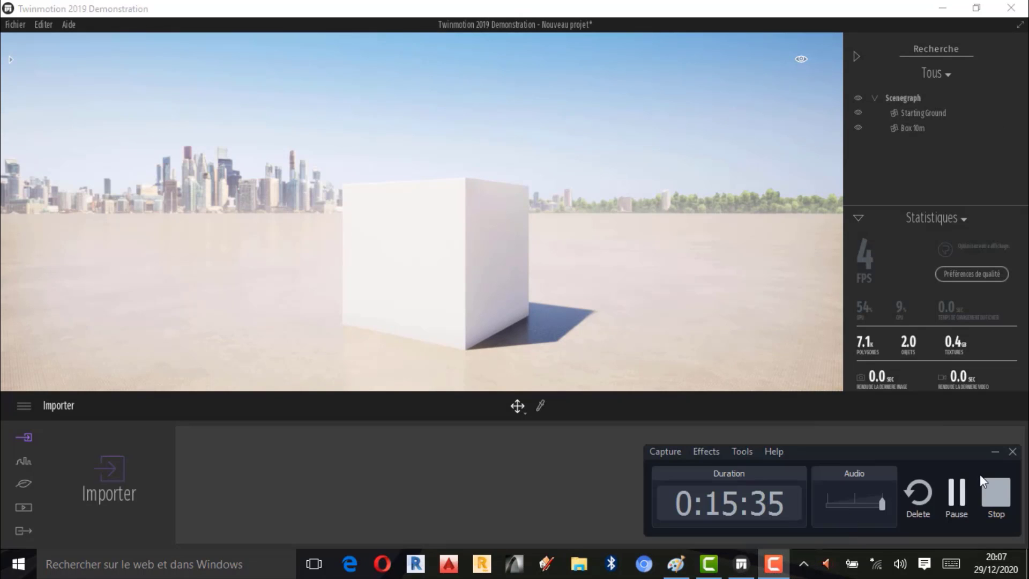
{"action": "left_click", "coordinate": [992, 491]}
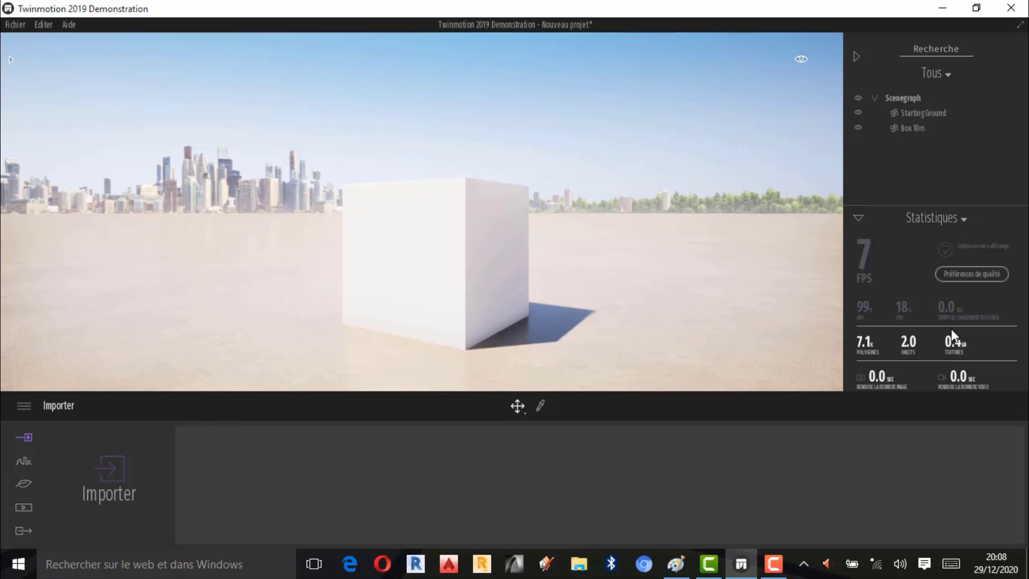
{"action": "left_click", "coordinate": [772, 567]}
{"action": "left_click", "coordinate": [955, 487]}
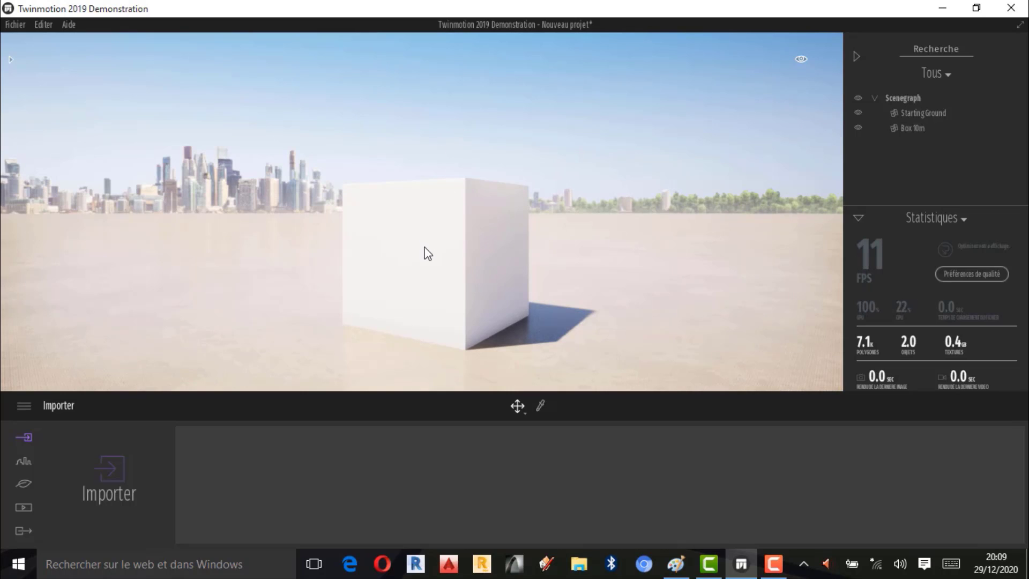
{"action": "scroll", "coordinate": [424, 246], "scroll_direction": "down", "scroll_amount": 1}
{"action": "scroll", "coordinate": [416, 294], "scroll_direction": "up", "scroll_amount": 1}
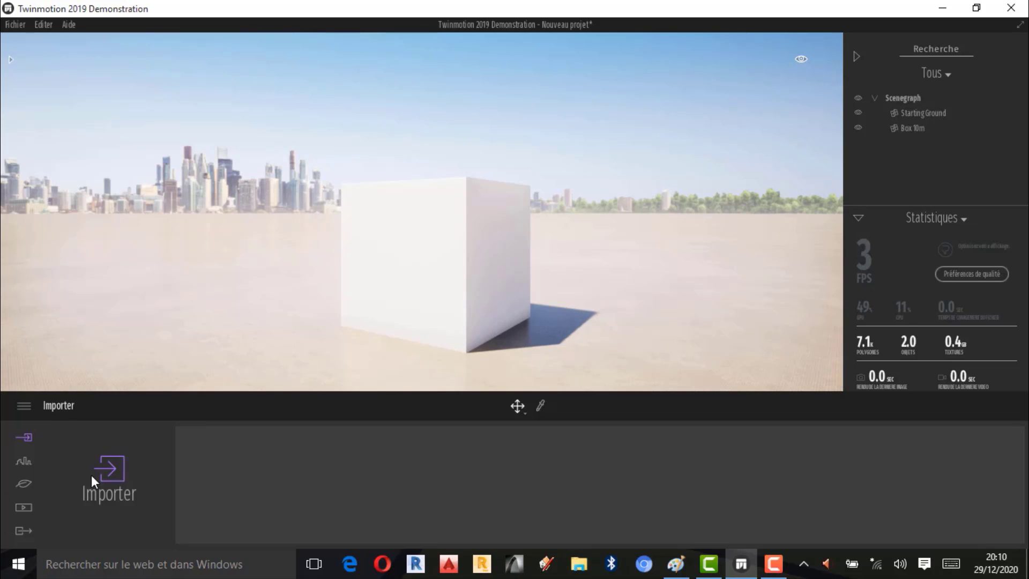
{"action": "left_click", "coordinate": [773, 564]}
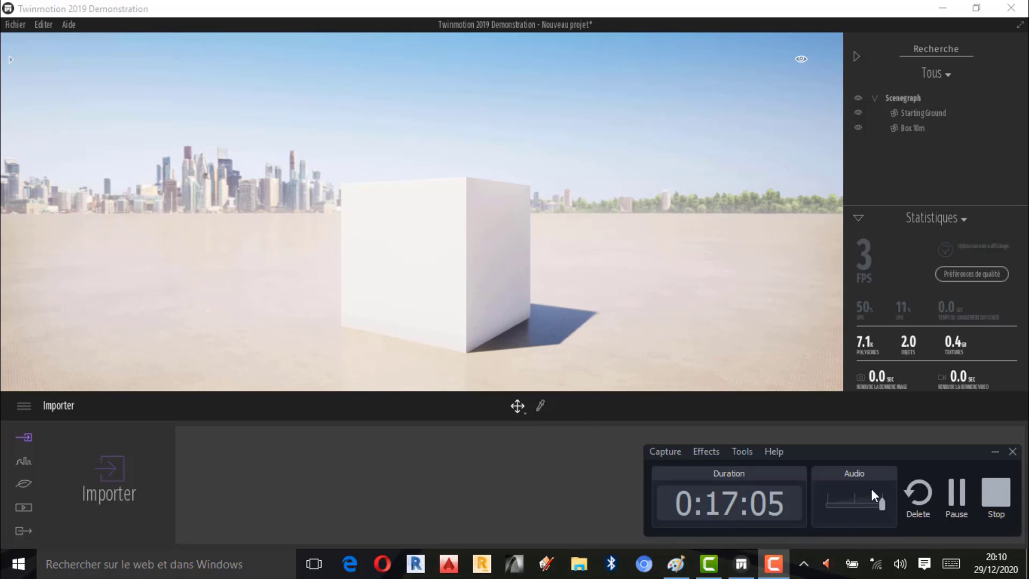
{"action": "left_click", "coordinate": [965, 490]}
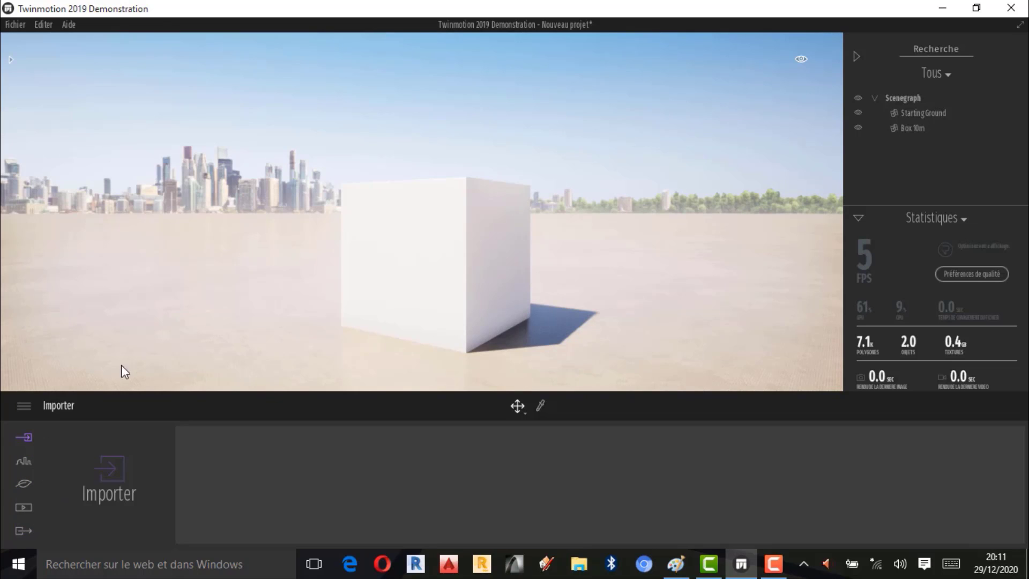
Step: Display the object library and go up from the Primitives folder to its top level, Bibliothèque
{"action": "scroll", "coordinate": [363, 184], "scroll_direction": "down", "scroll_amount": 2}
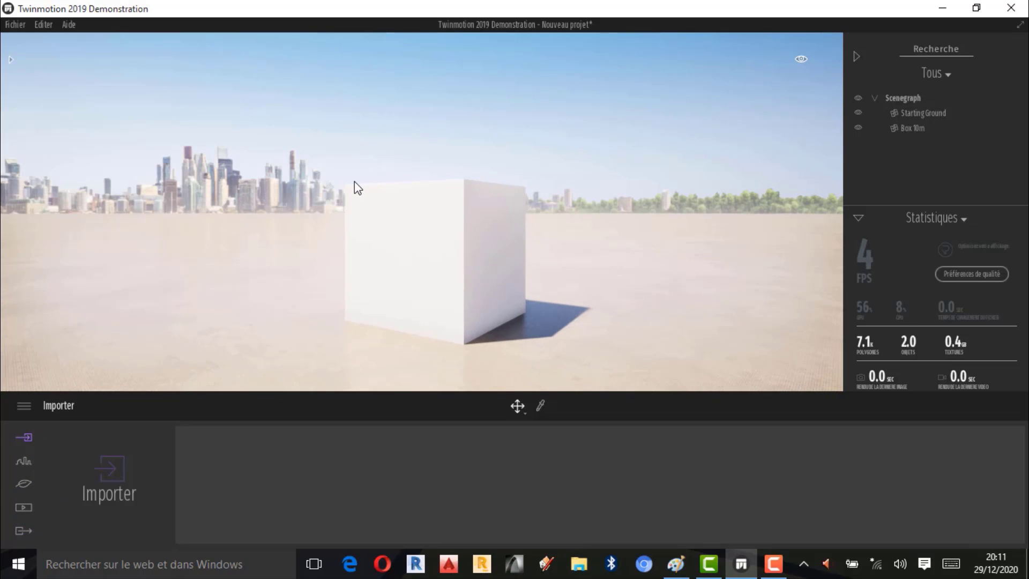
{"action": "scroll", "coordinate": [353, 182], "scroll_direction": "down", "scroll_amount": 2}
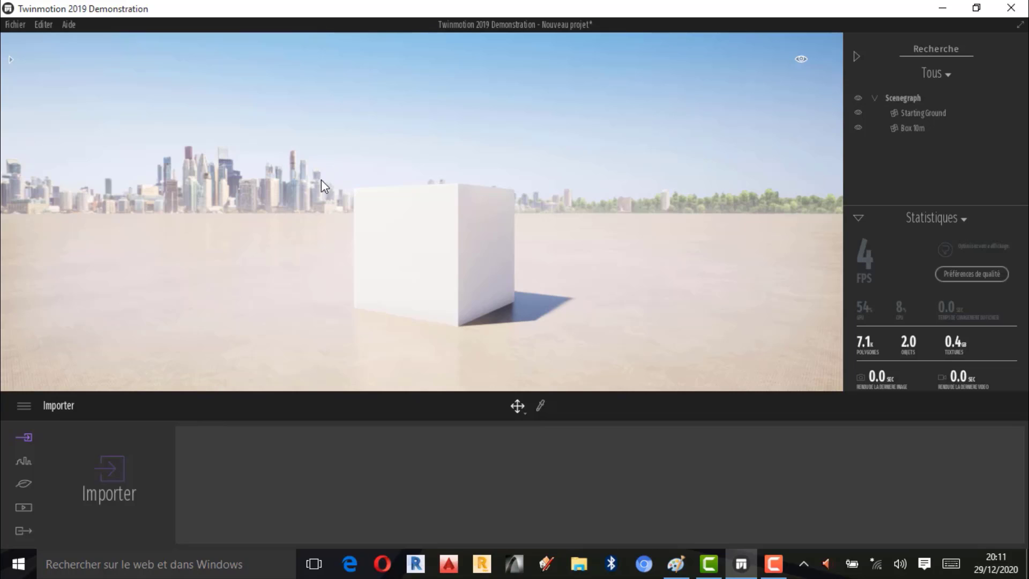
{"action": "key", "text": "Down"}
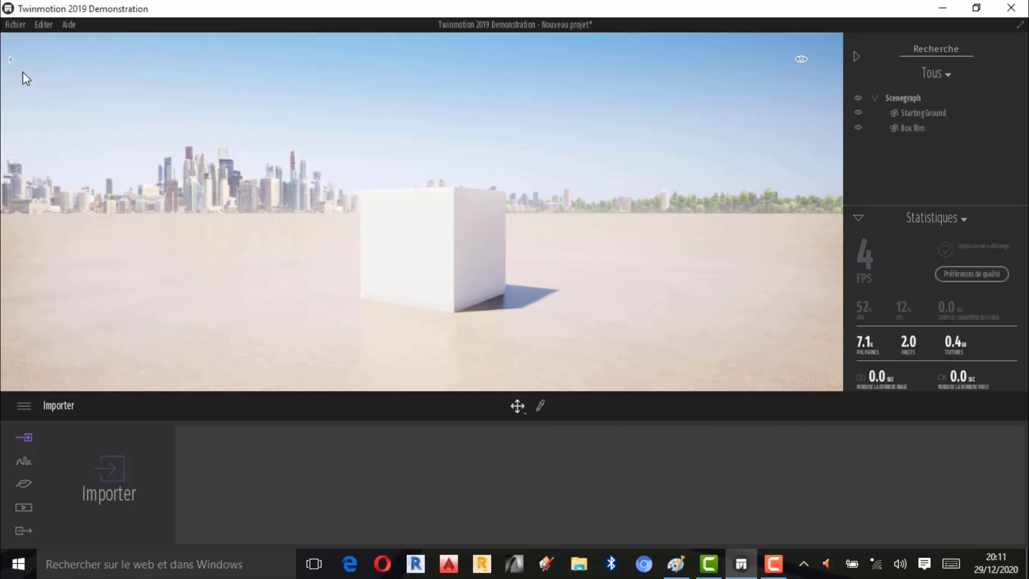
{"action": "left_click", "coordinate": [9, 59]}
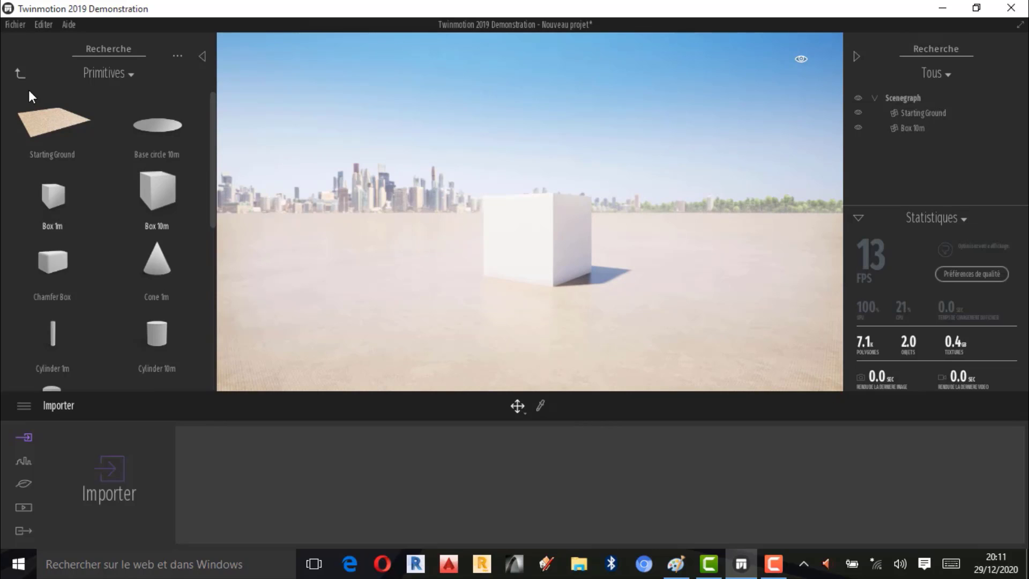
{"action": "left_click", "coordinate": [18, 73]}
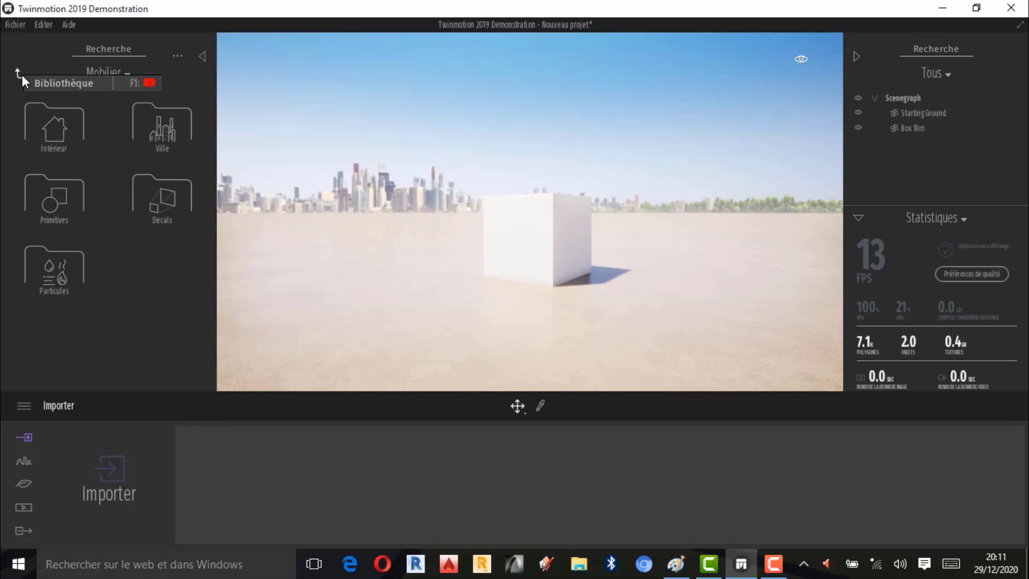
{"action": "left_click", "coordinate": [111, 87]}
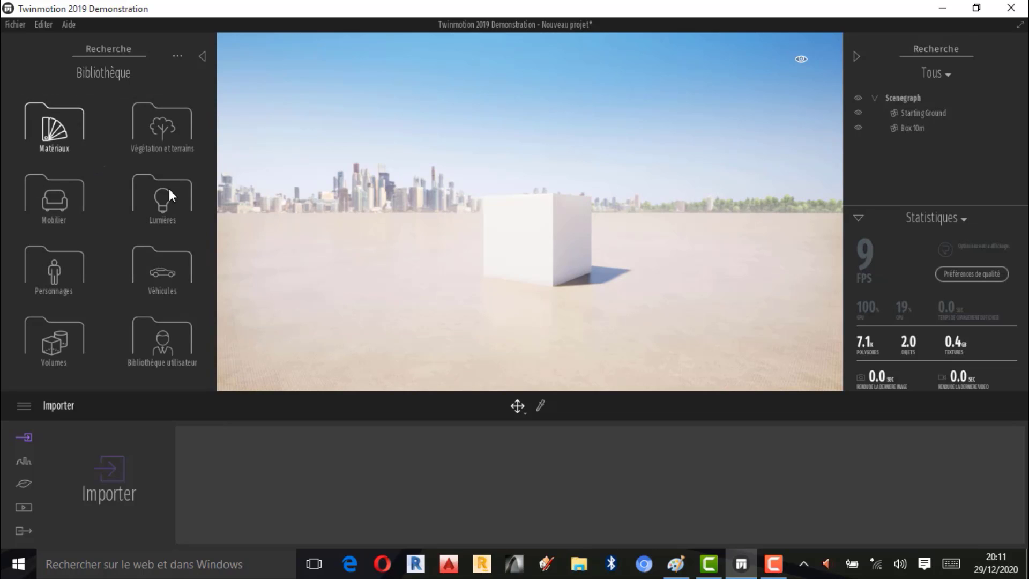
Step: Place Group04 from the Personnages group collection on the ground beside the white box, and clear the selection
{"action": "left_click", "coordinate": [61, 274]}
{"action": "left_click", "coordinate": [160, 143]}
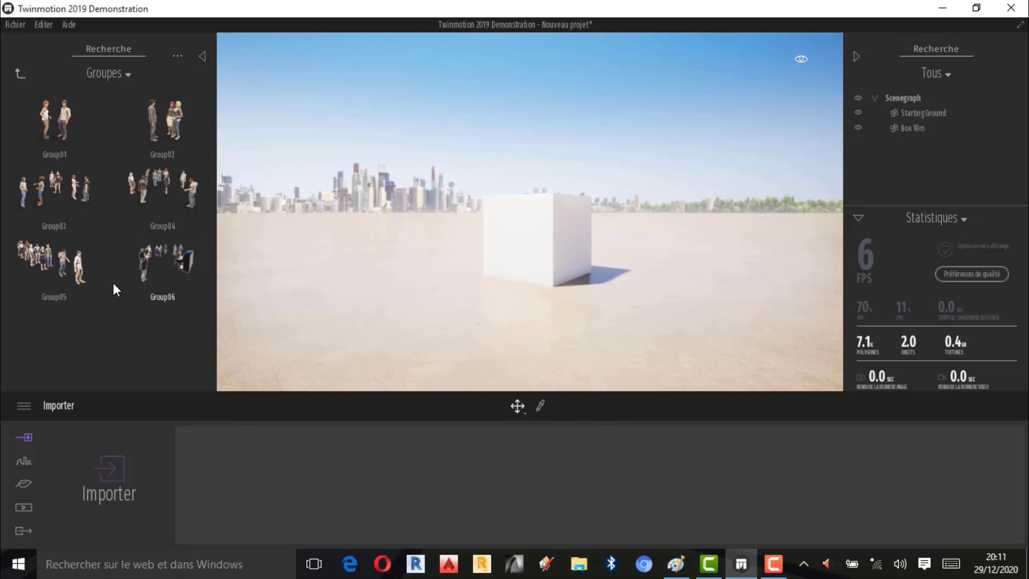
{"action": "left_click", "coordinate": [157, 174]}
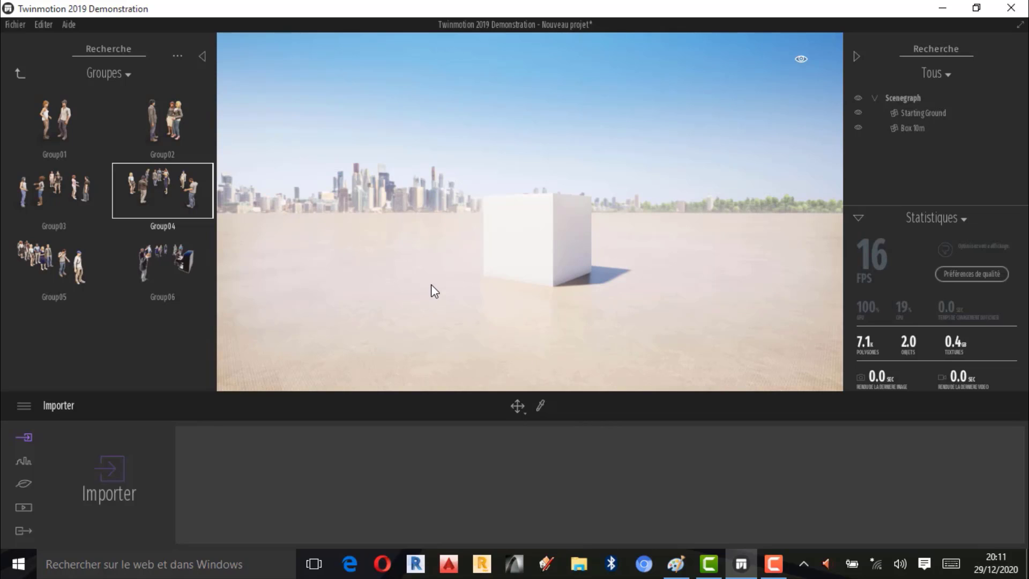
{"action": "left_click", "coordinate": [432, 299]}
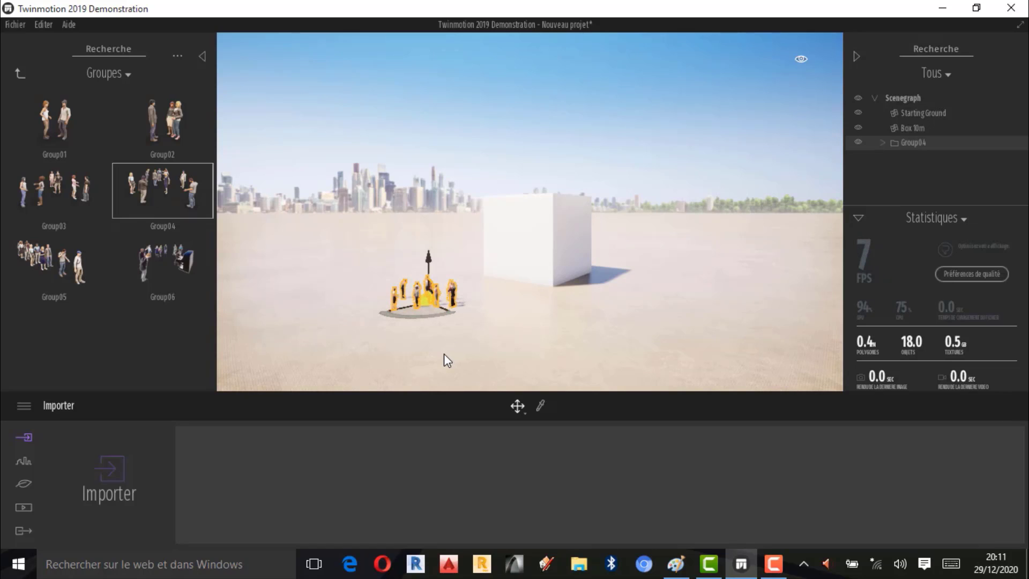
{"action": "left_click", "coordinate": [429, 323]}
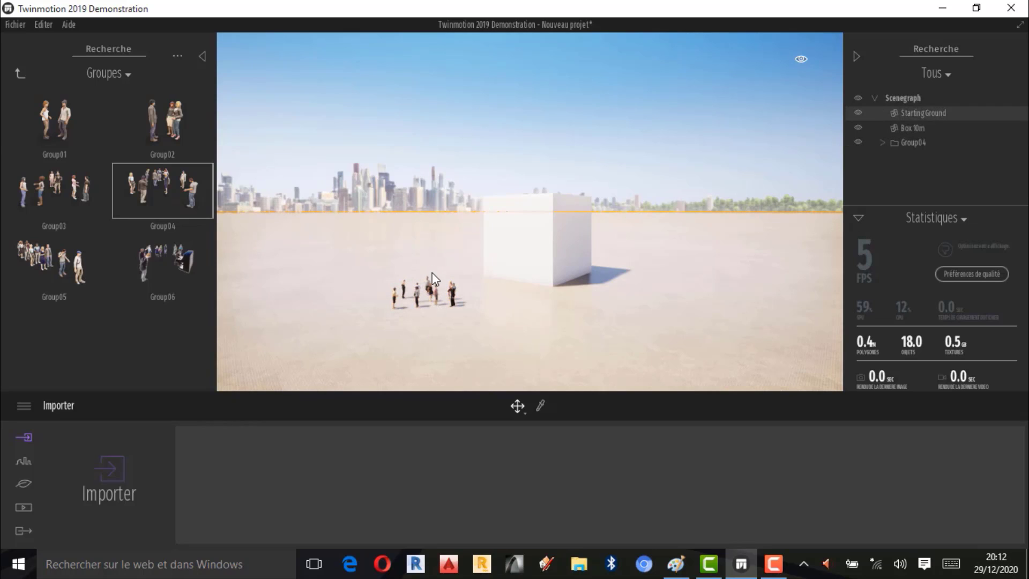
{"action": "key", "text": "Escape"}
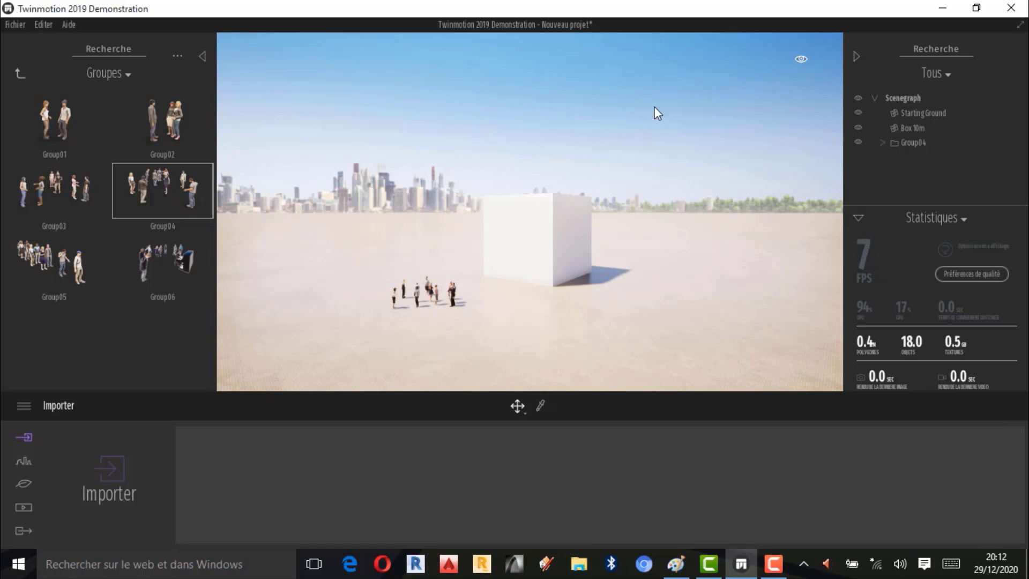
Step: Examine the placed group of people and the white box from closer, farther and sideways viewpoints
{"action": "middle_click_drag", "start_coordinate": [538, 258], "coordinate": [488, 223], "text": "ctrl"}
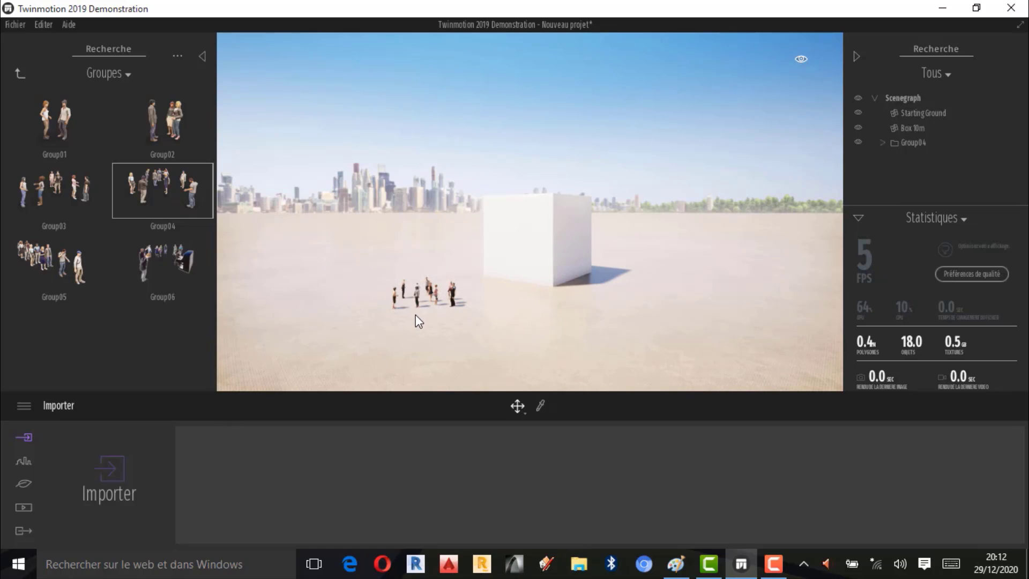
{"action": "scroll", "coordinate": [416, 314], "scroll_direction": "up", "scroll_amount": 1}
{"action": "scroll", "coordinate": [413, 285], "scroll_direction": "up", "scroll_amount": 1}
{"action": "scroll", "coordinate": [423, 257], "scroll_direction": "down", "scroll_amount": 2}
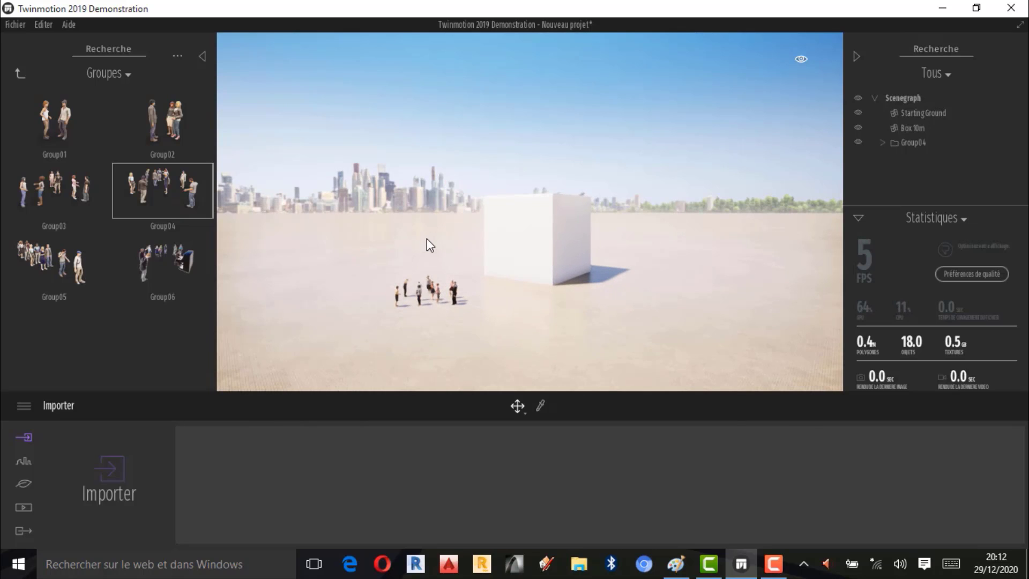
{"action": "key", "text": "Left"}
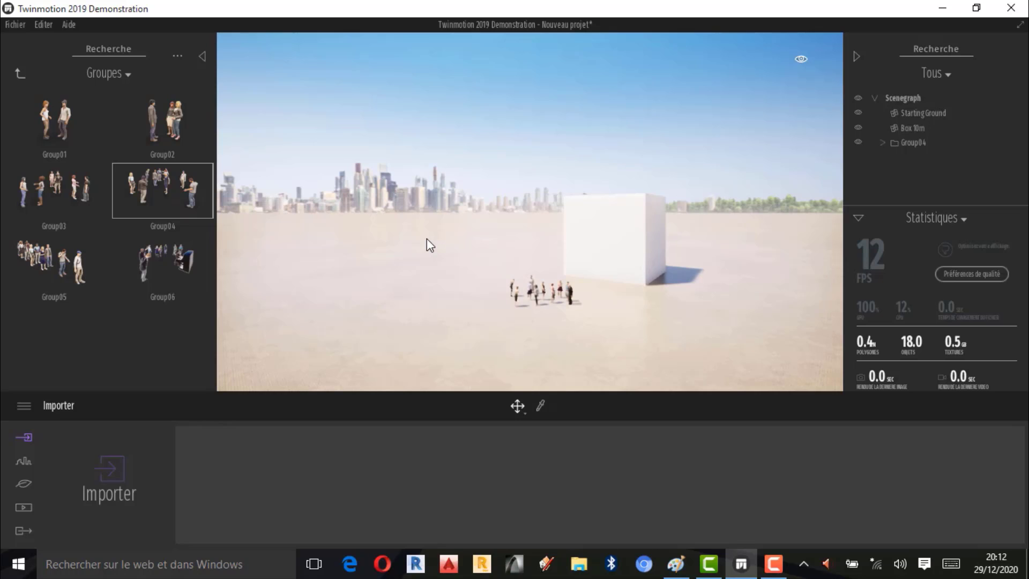
{"action": "key", "text": "Right"}
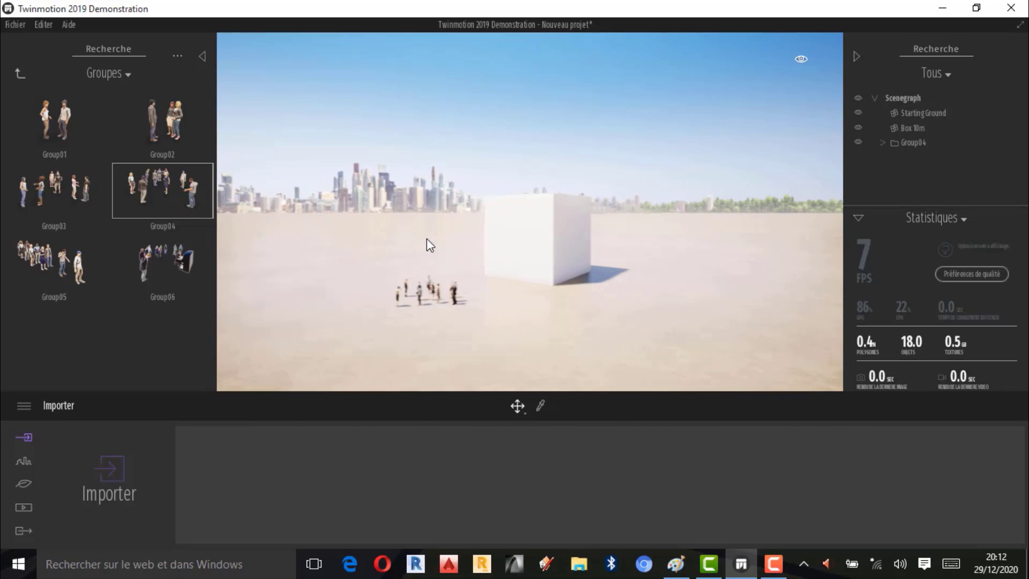
{"action": "key", "text": "Up"}
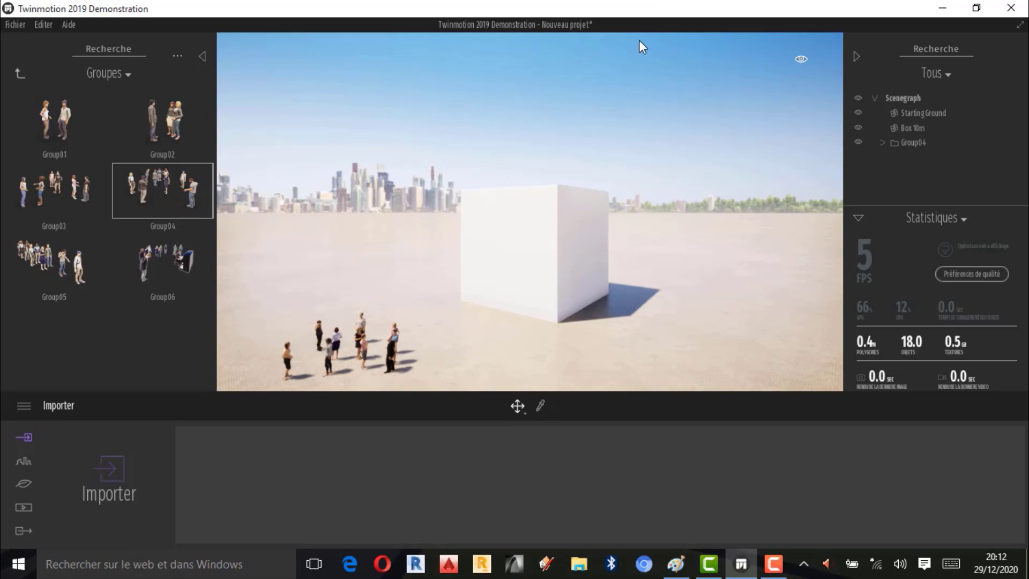
{"action": "key", "text": "Left"}
{"action": "key", "text": "Left"}
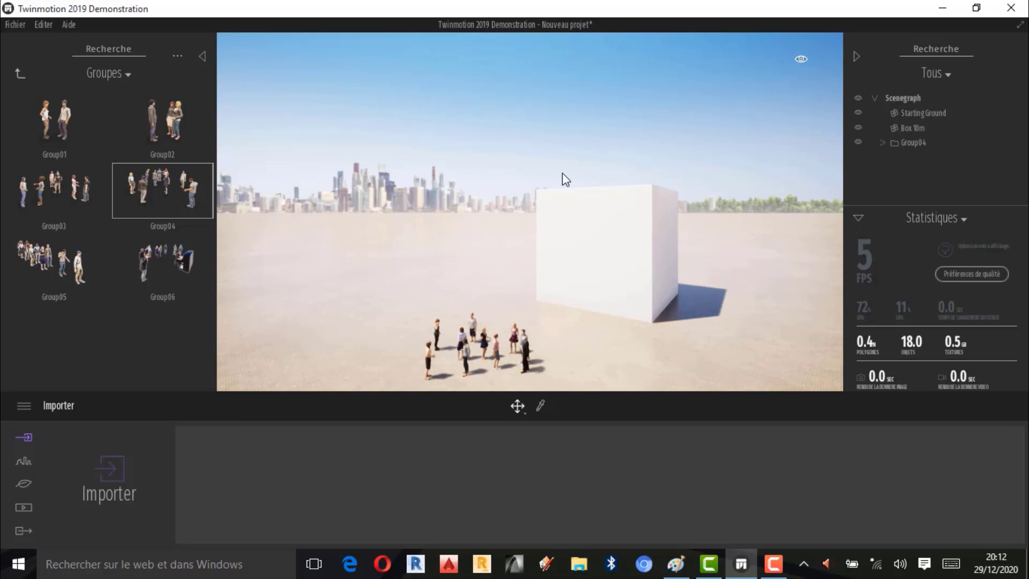
{"action": "scroll", "coordinate": [561, 172], "scroll_direction": "down", "scroll_amount": 2}
{"action": "scroll", "coordinate": [543, 140], "scroll_direction": "down", "scroll_amount": 4}
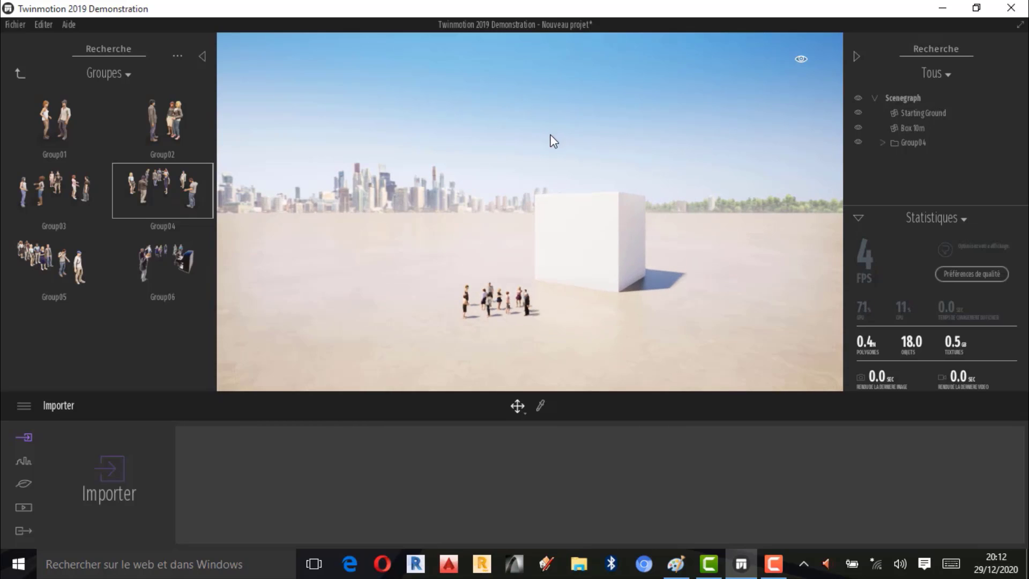
{"action": "scroll", "coordinate": [524, 306], "scroll_direction": "down", "scroll_amount": 1}
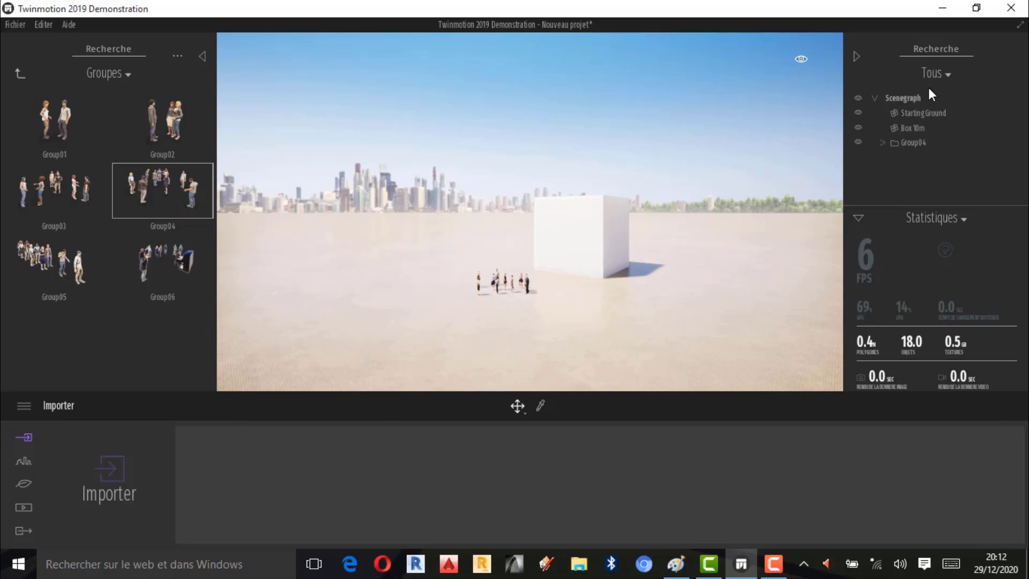
Step: Hide the scene graph, focus the view on the group of people in the scene, and clear the selection
{"action": "left_click", "coordinate": [855, 56]}
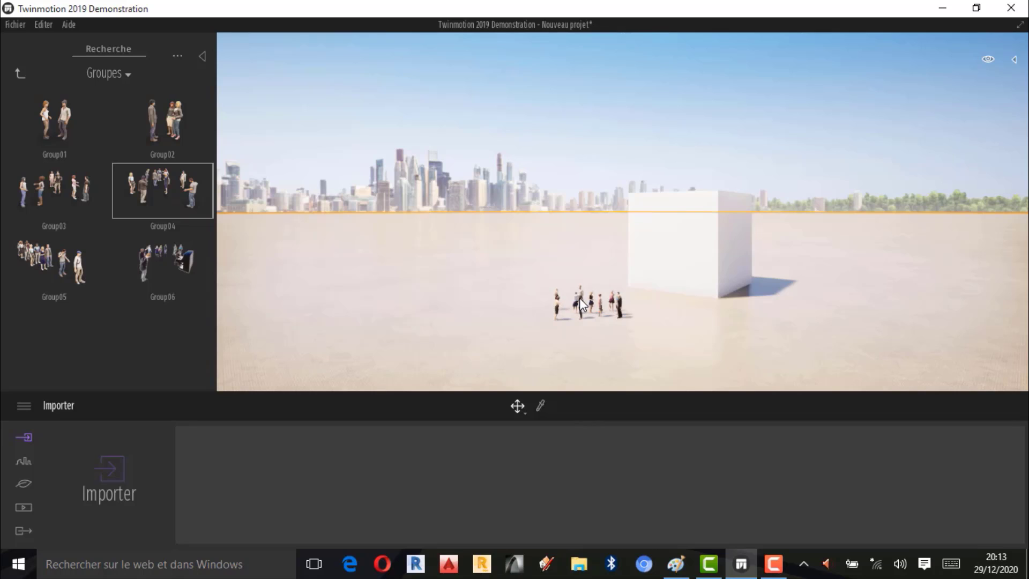
{"action": "left_click", "coordinate": [579, 299]}
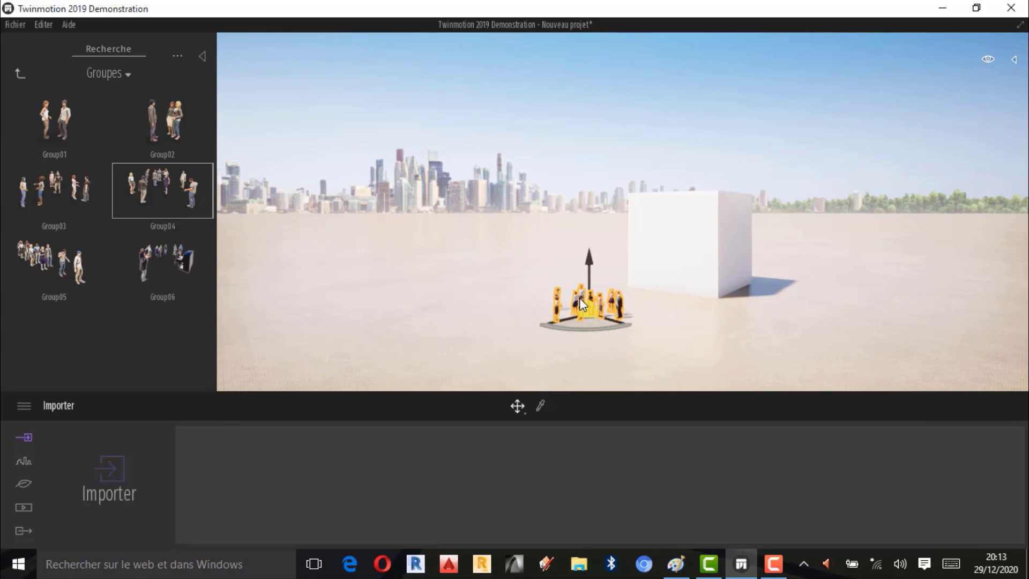
{"action": "double_click", "coordinate": [579, 298]}
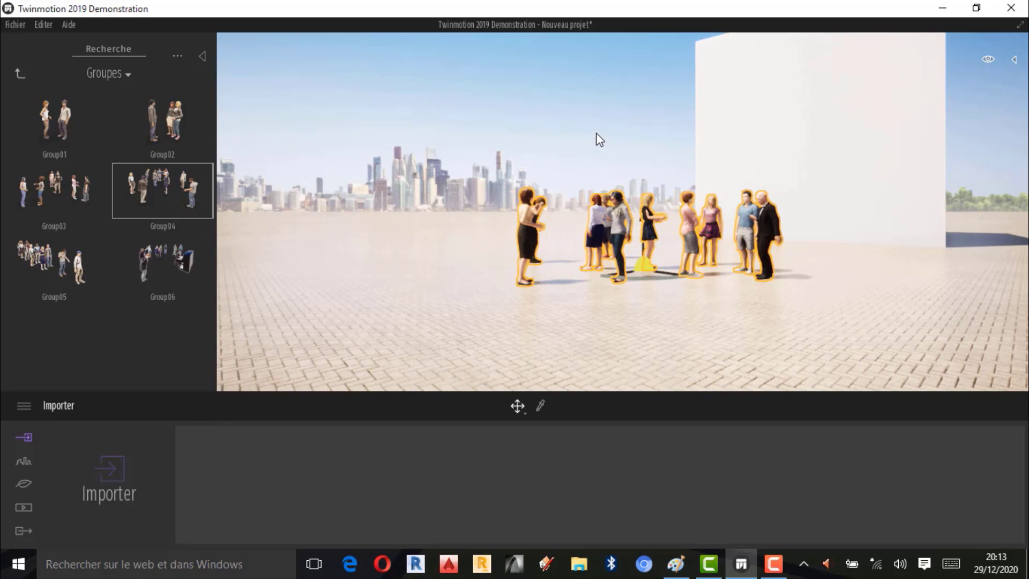
{"action": "left_click", "coordinate": [545, 183]}
Step: Place Group05 from the library on the ground between the first group of people and the white box
{"action": "scroll", "coordinate": [527, 196], "scroll_direction": "down", "scroll_amount": 5}
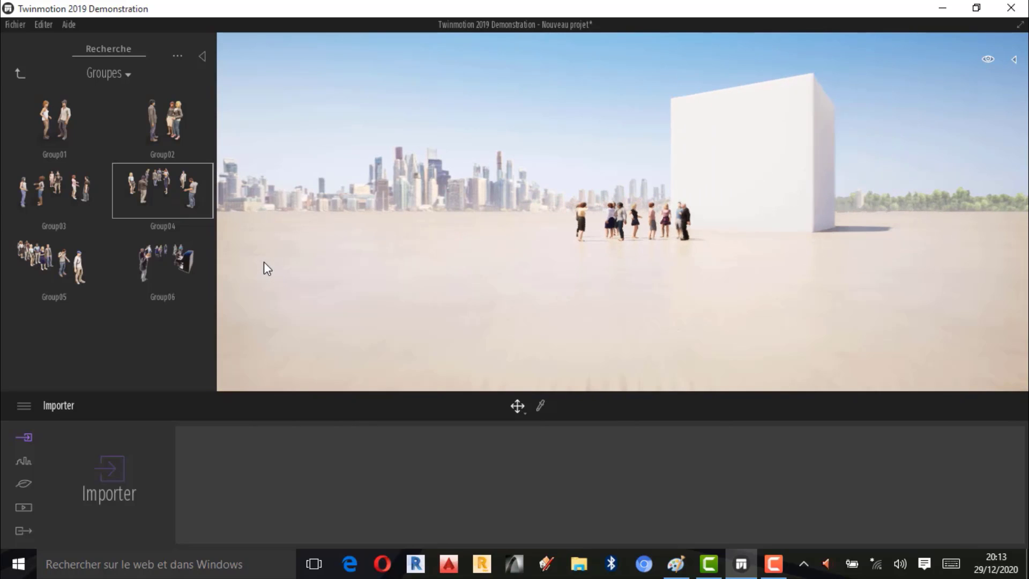
{"action": "scroll", "coordinate": [493, 196], "scroll_direction": "down", "scroll_amount": 1}
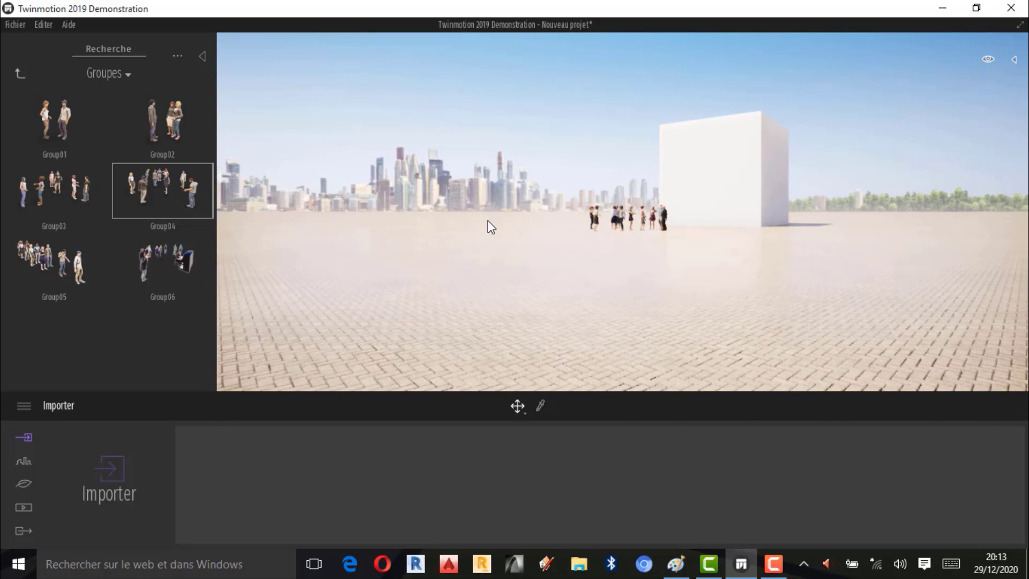
{"action": "key", "text": "Left"}
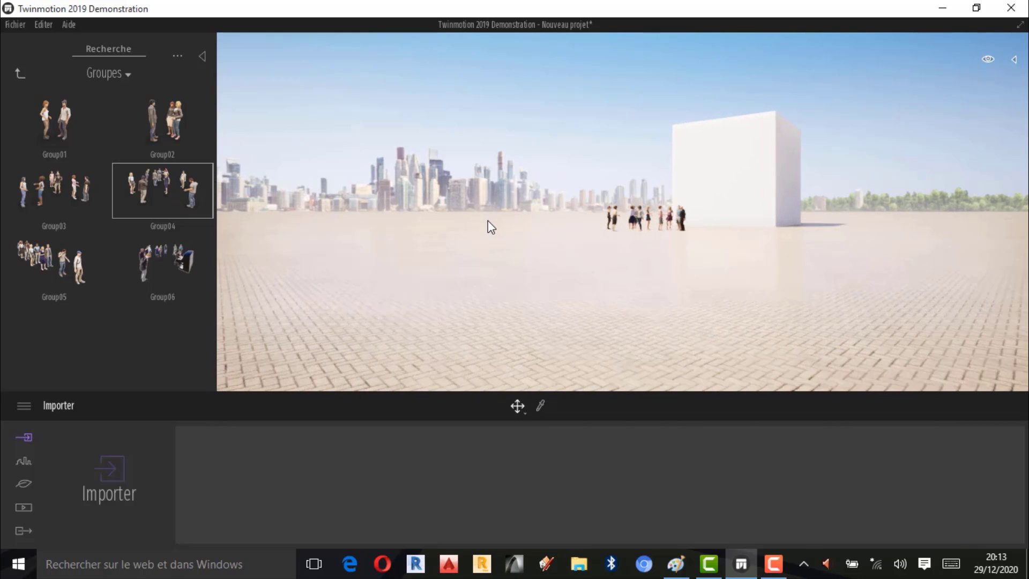
{"action": "key", "text": "Right"}
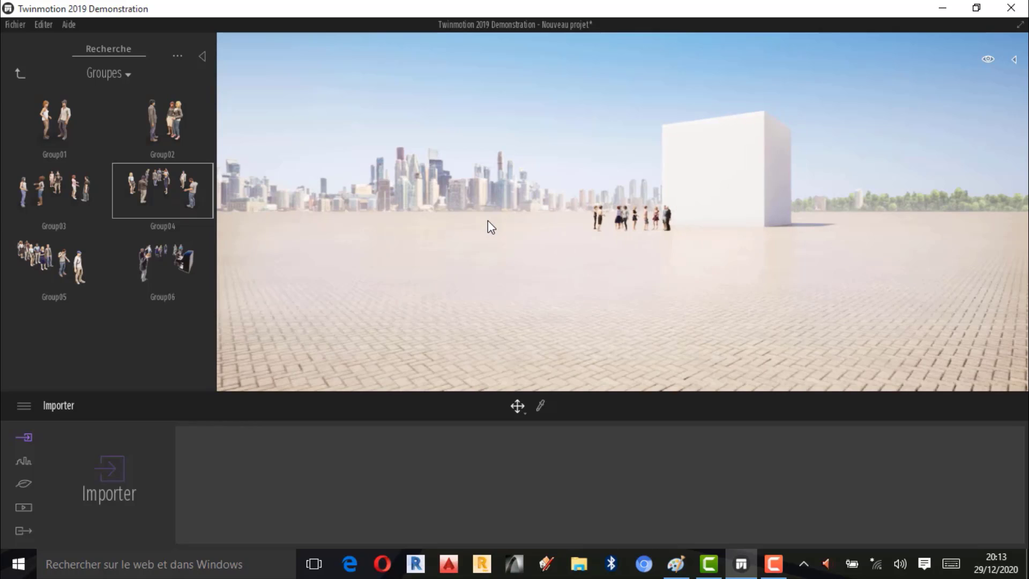
{"action": "key", "text": "Right"}
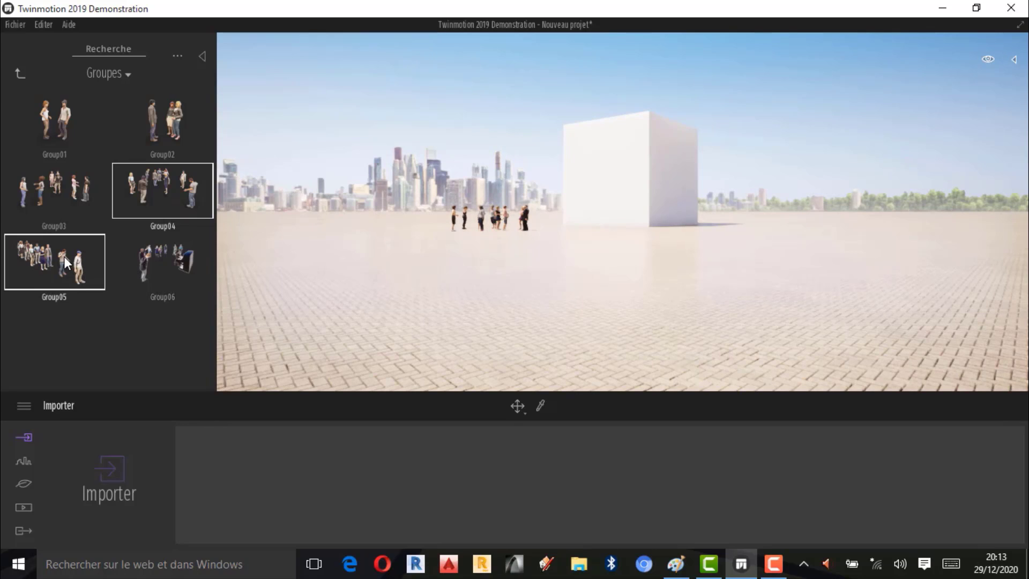
{"action": "left_click_drag", "start_coordinate": [63, 256], "coordinate": [613, 256]}
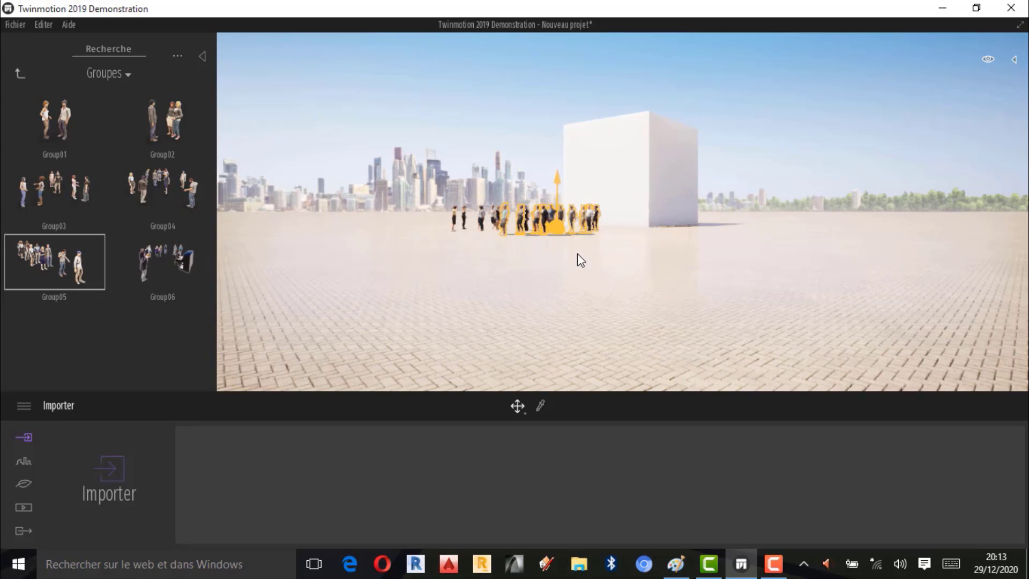
{"action": "left_click", "coordinate": [571, 250]}
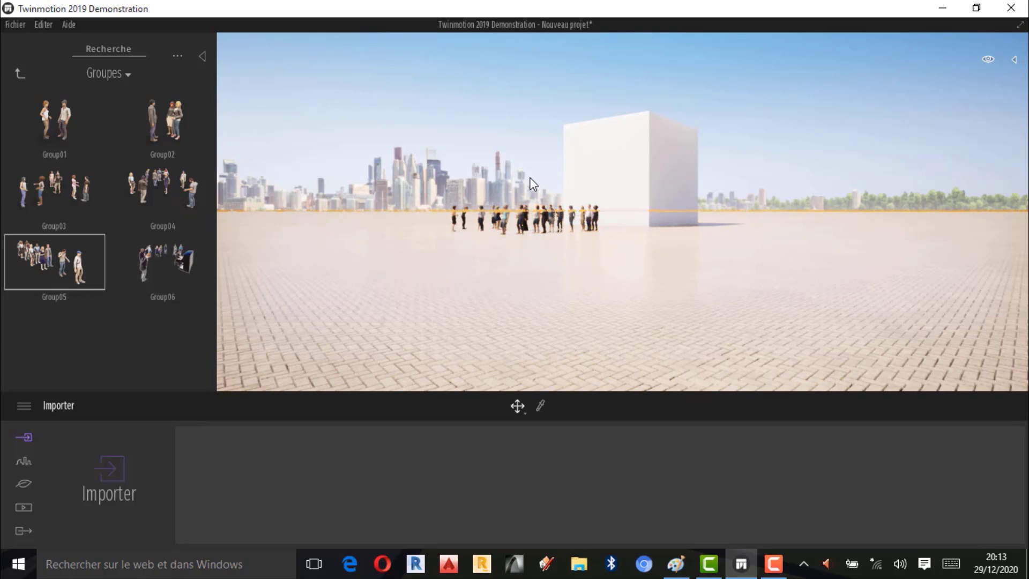
Step: Select the newly placed Group05 as a whole, and single out one person in it to display its colour, pose and animation settings
{"action": "left_click", "coordinate": [540, 221]}
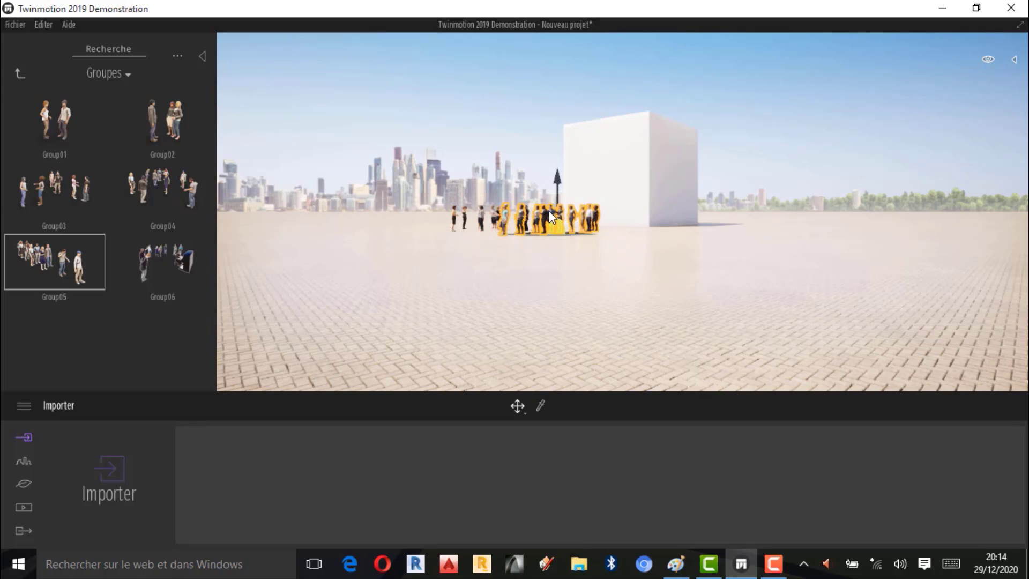
{"action": "left_click", "coordinate": [645, 238]}
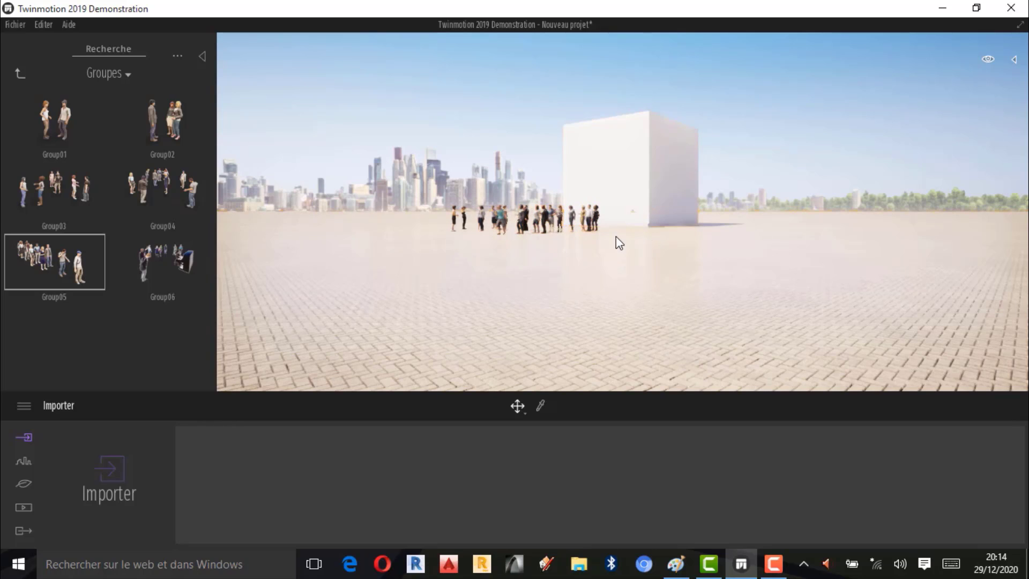
{"action": "left_click", "coordinate": [538, 209]}
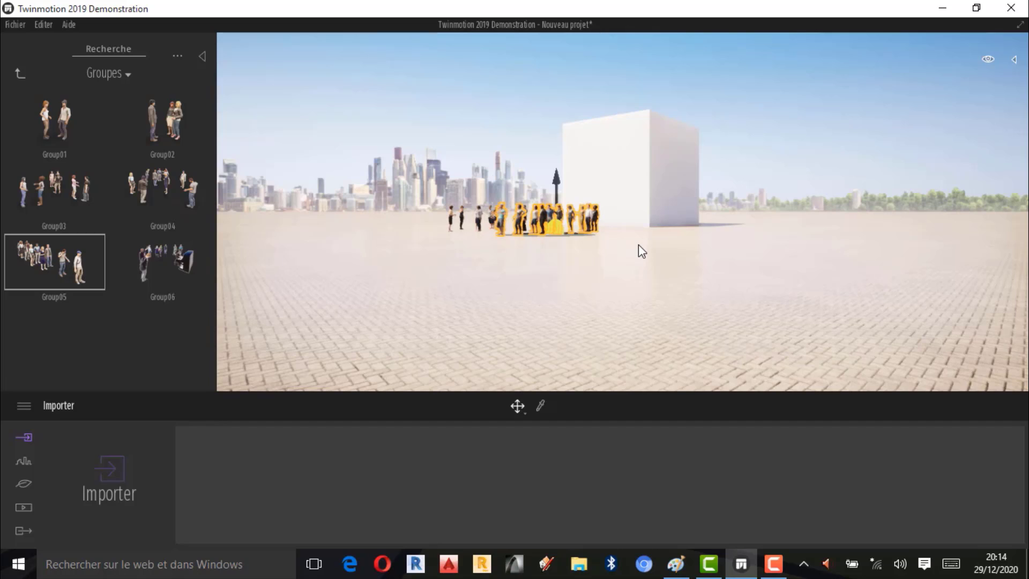
{"action": "double_click", "coordinate": [587, 216]}
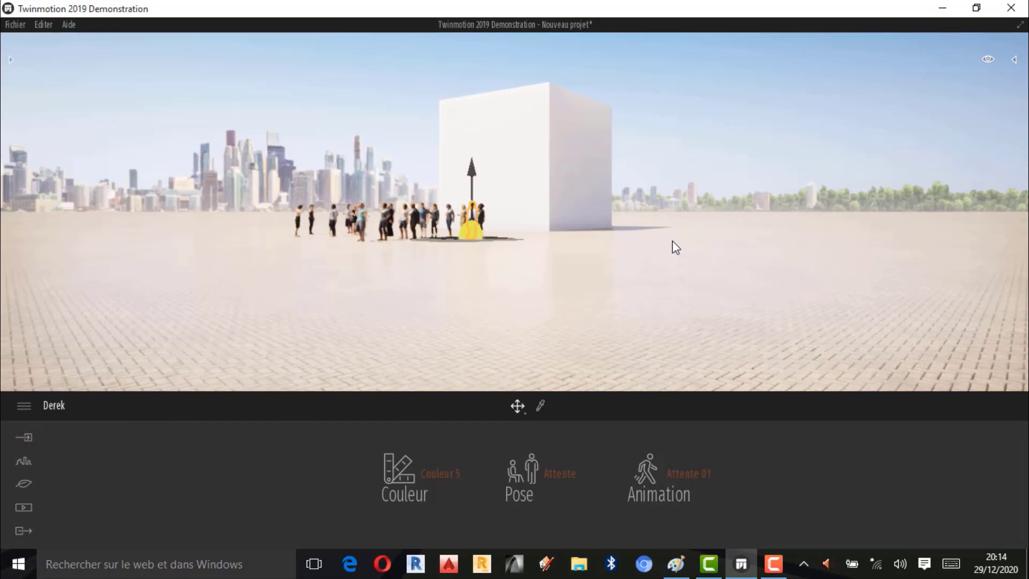
Step: Select the white box, and show the library of people groups again
{"action": "left_click", "coordinate": [576, 195]}
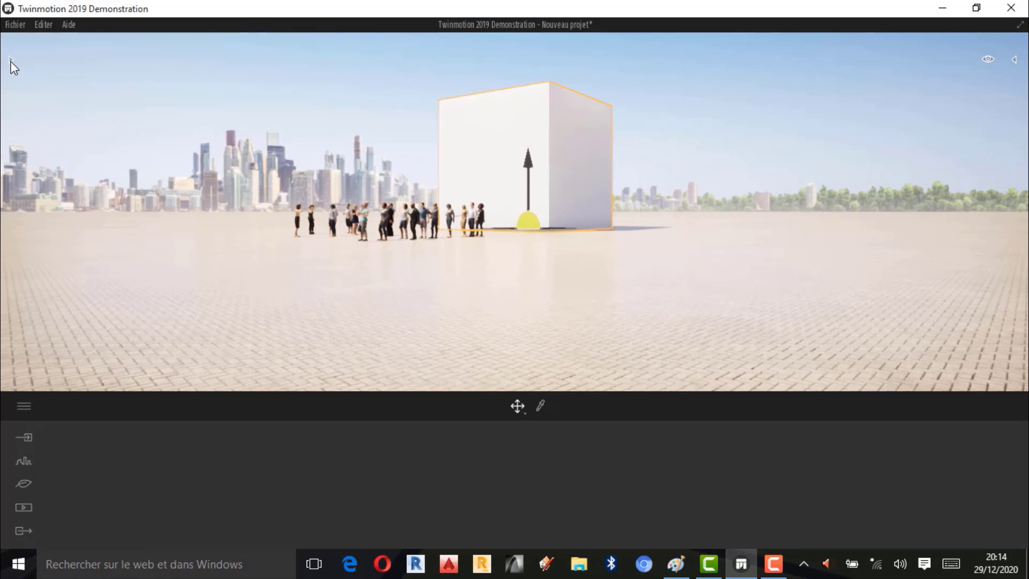
{"action": "left_click", "coordinate": [10, 60]}
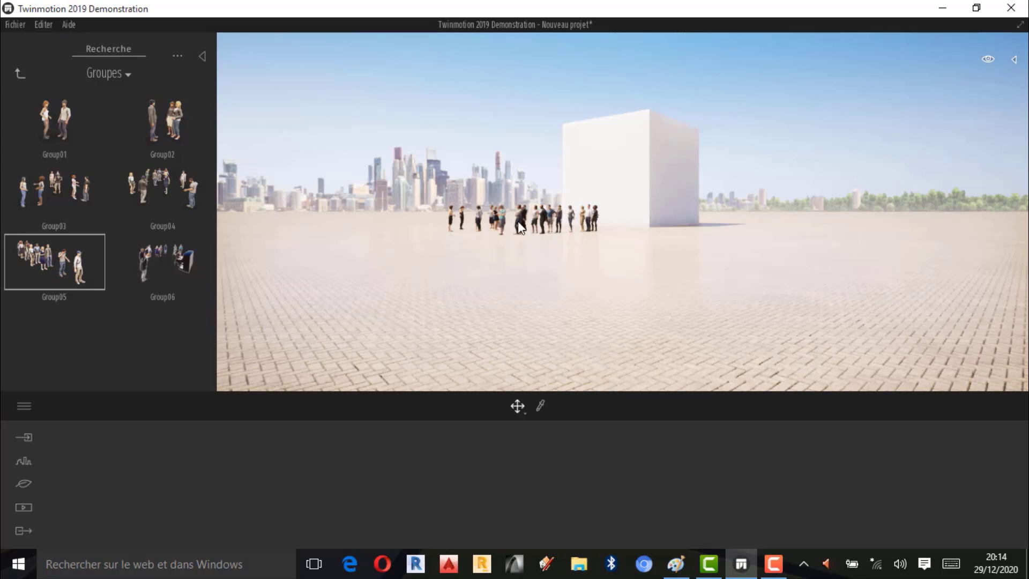
{"action": "scroll", "coordinate": [517, 221], "scroll_direction": "up", "scroll_amount": 4}
{"action": "scroll", "coordinate": [570, 226], "scroll_direction": "down", "scroll_amount": 1}
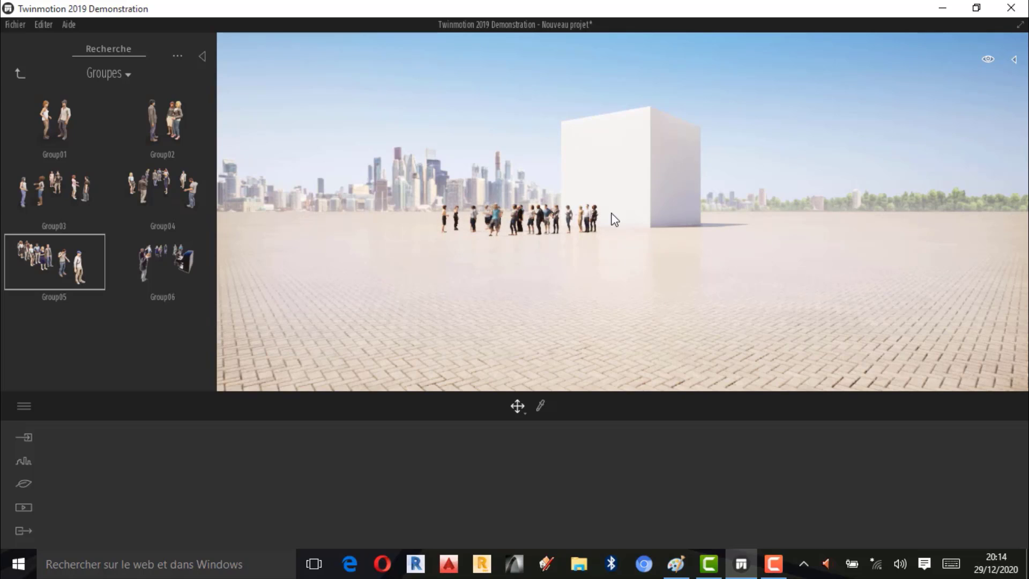
Step: Select Group05 and the first group of people in turn, each as a whole, and clear the selection
{"action": "left_click", "coordinate": [540, 221]}
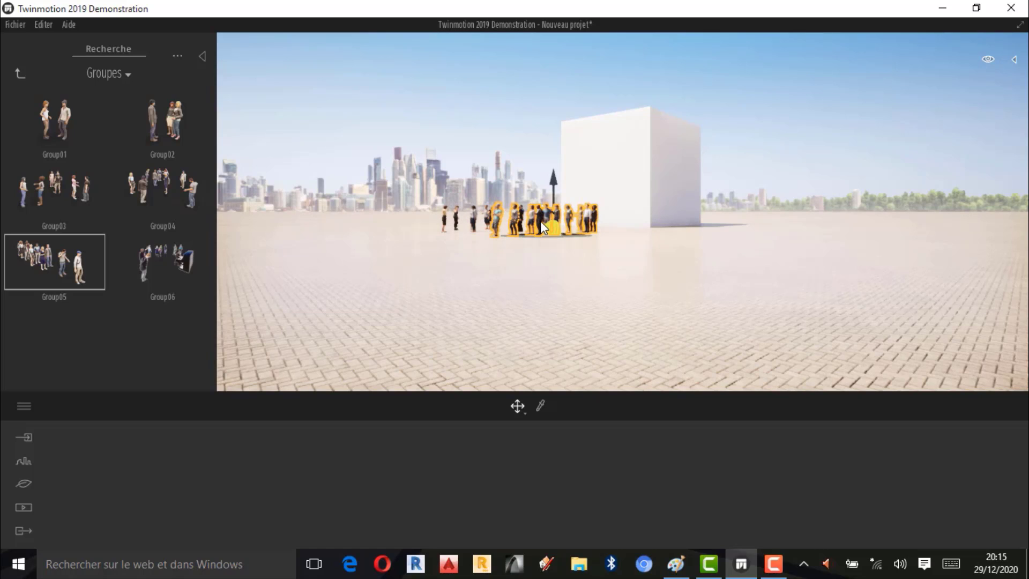
{"action": "scroll", "coordinate": [540, 221], "scroll_direction": "up", "scroll_amount": 5}
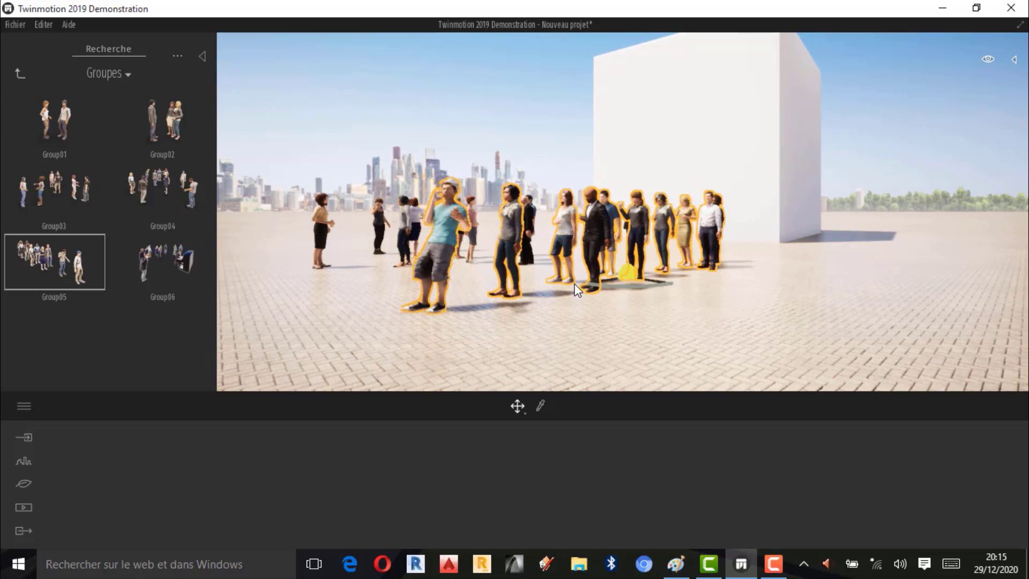
{"action": "left_click", "coordinate": [380, 217]}
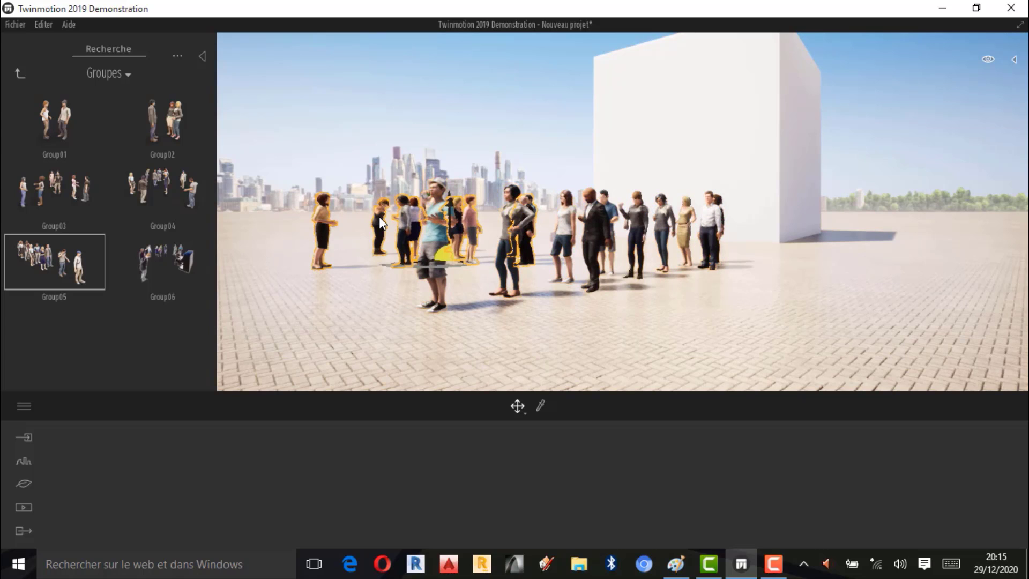
{"action": "key", "text": "Left"}
{"action": "key", "text": "Up"}
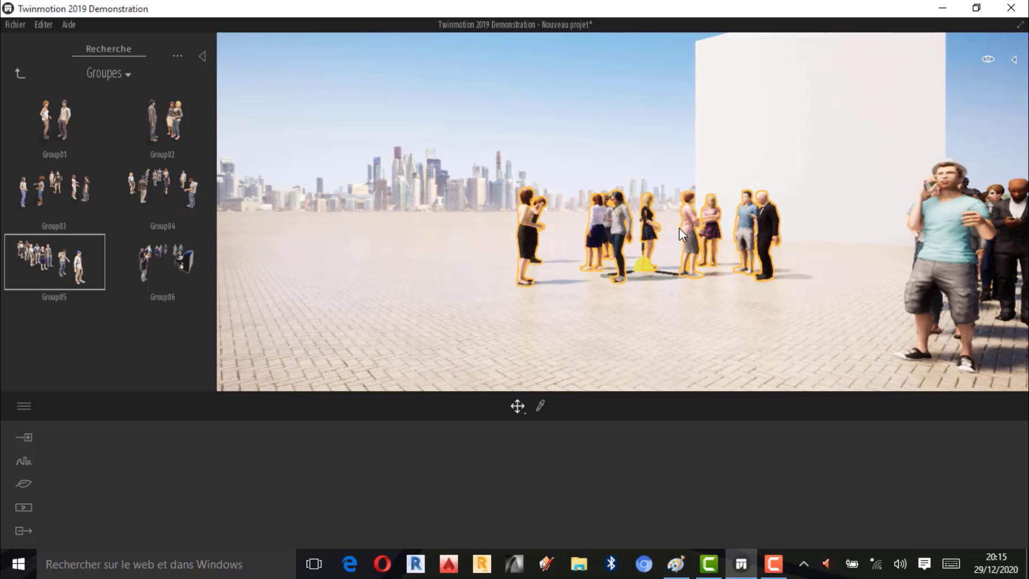
{"action": "scroll", "coordinate": [679, 227], "scroll_direction": "up", "scroll_amount": 1}
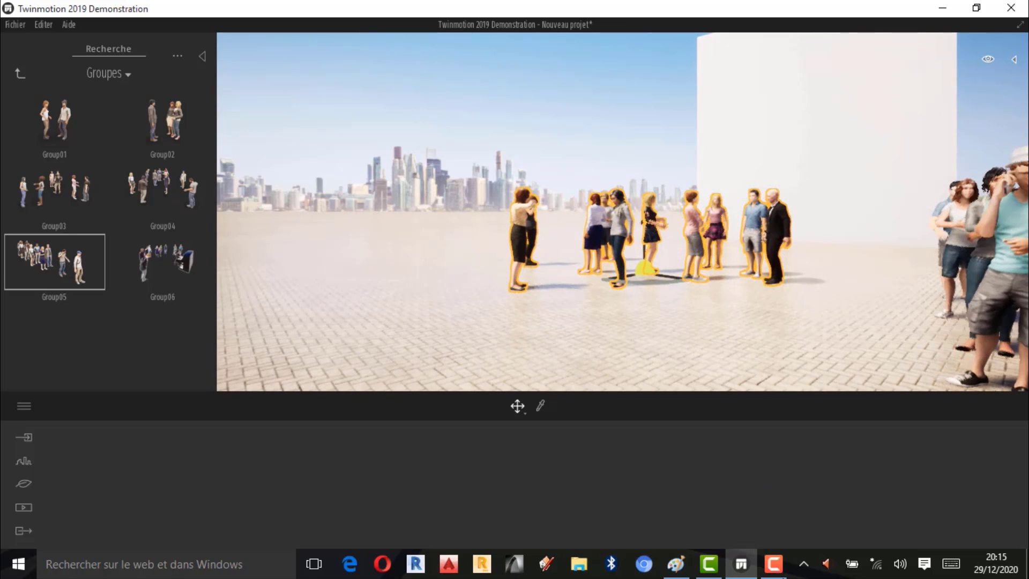
{"action": "left_click", "coordinate": [773, 564]}
{"action": "left_click", "coordinate": [953, 501]}
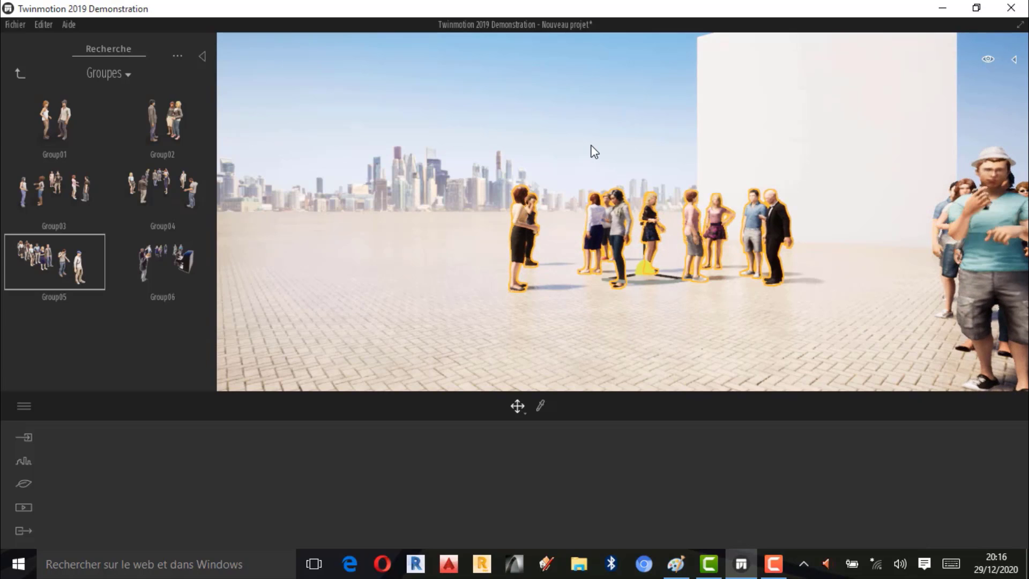
{"action": "left_click", "coordinate": [589, 159]}
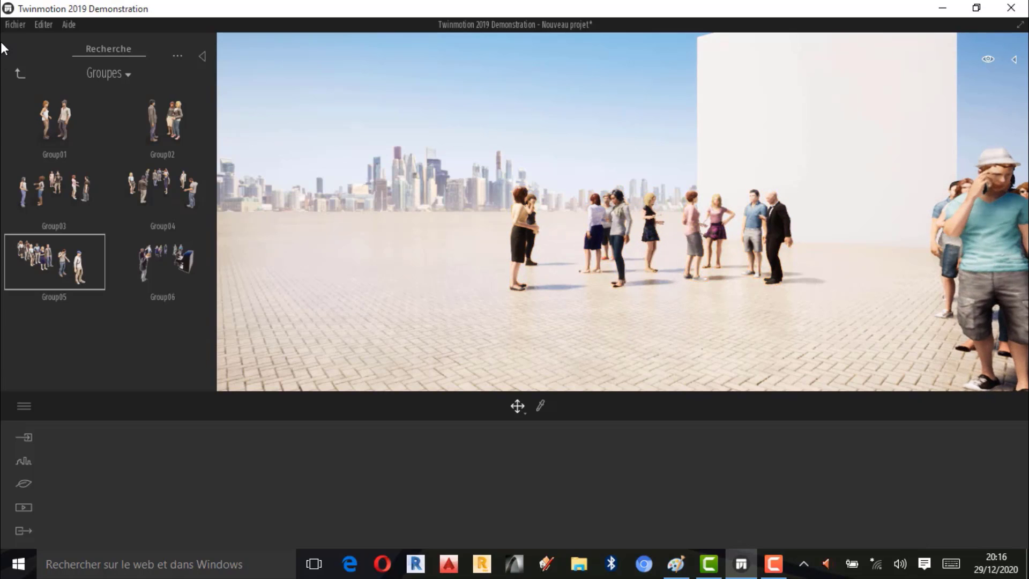
Step: Browse the Primitives in the library's Mobilier category, and return to the Mobilier subcategories
{"action": "left_click", "coordinate": [17, 73]}
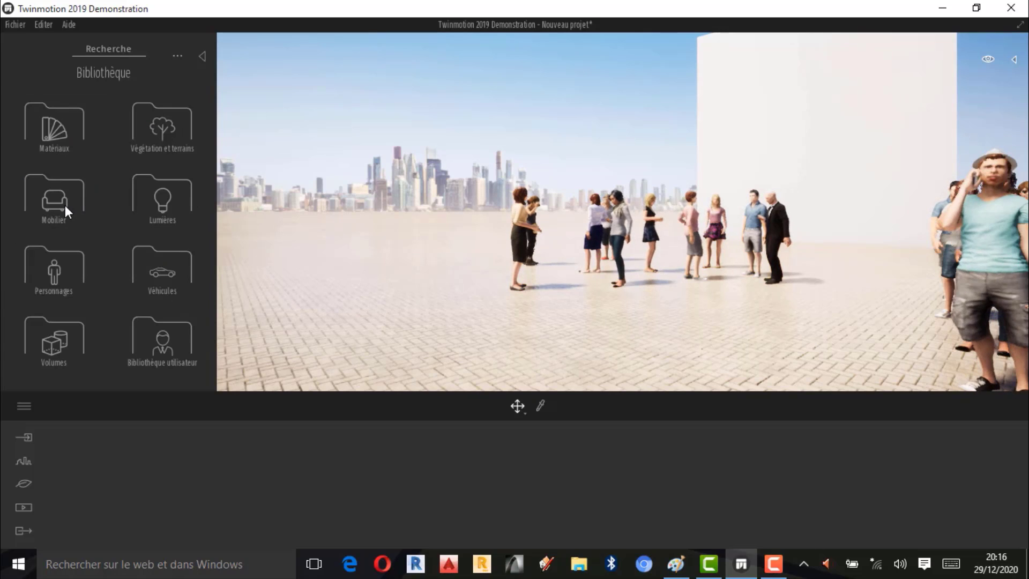
{"action": "left_click", "coordinate": [65, 205]}
{"action": "left_click", "coordinate": [66, 204]}
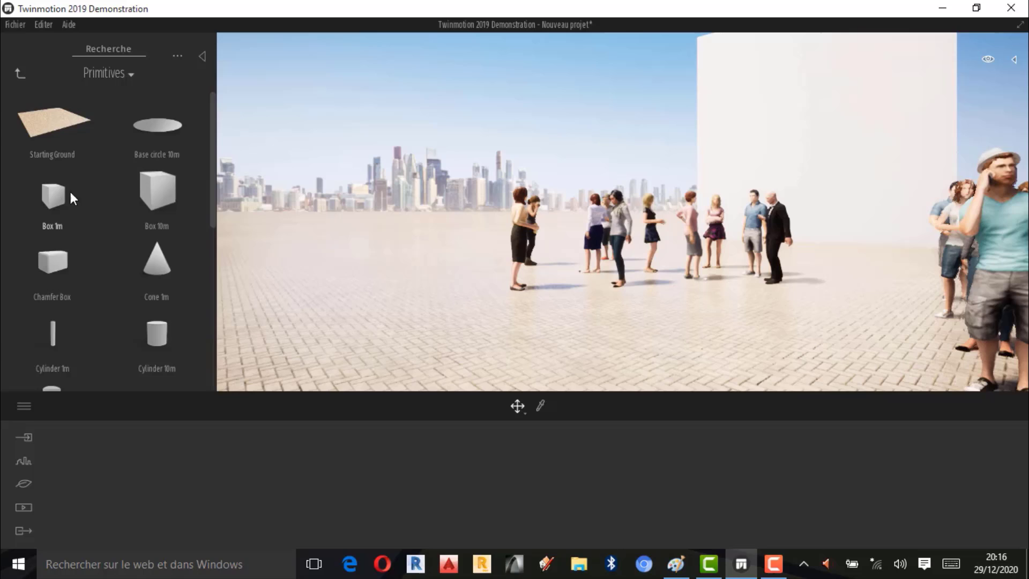
{"action": "left_click", "coordinate": [19, 74]}
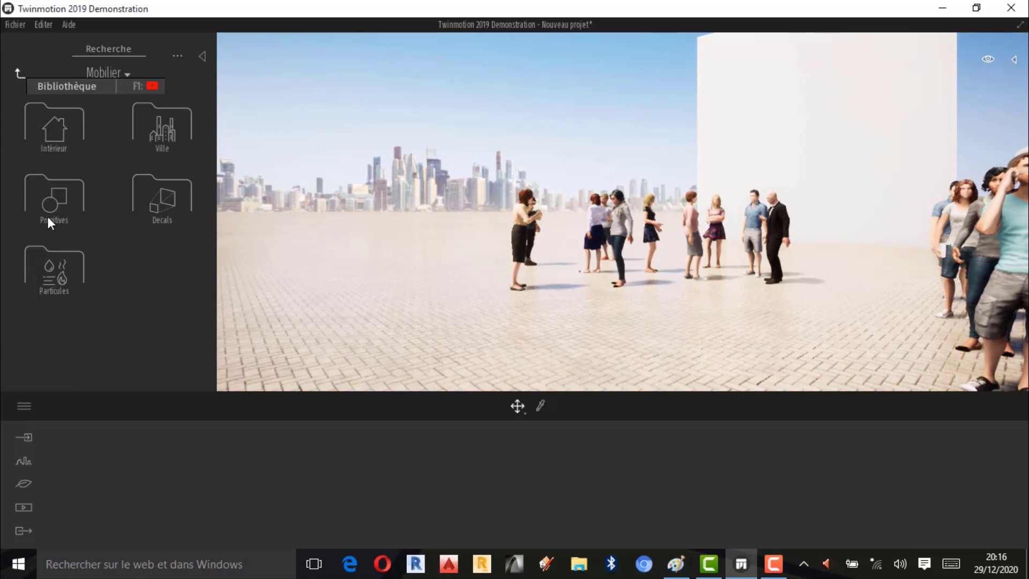
{"action": "left_click", "coordinate": [48, 214]}
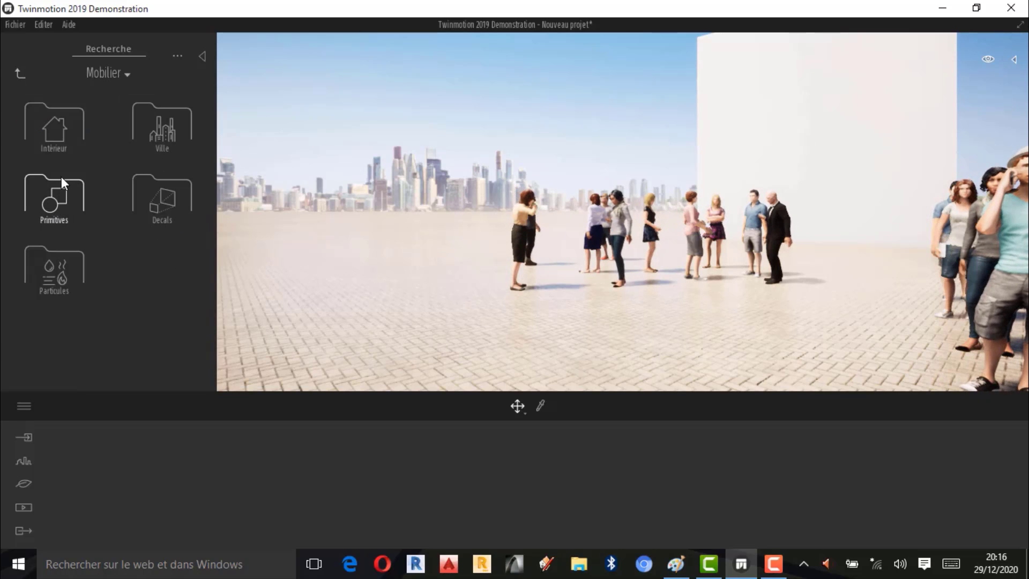
{"action": "left_click", "coordinate": [19, 74]}
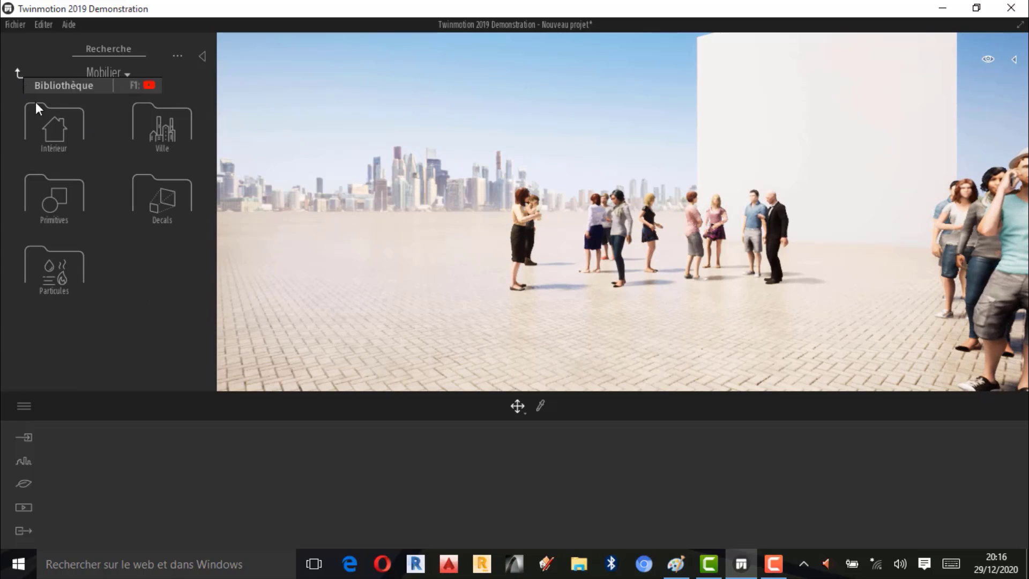
Step: Place Set Double Bed 01 from the Chambre interior furniture on the open ground away from the groups of people
{"action": "left_click", "coordinate": [47, 129]}
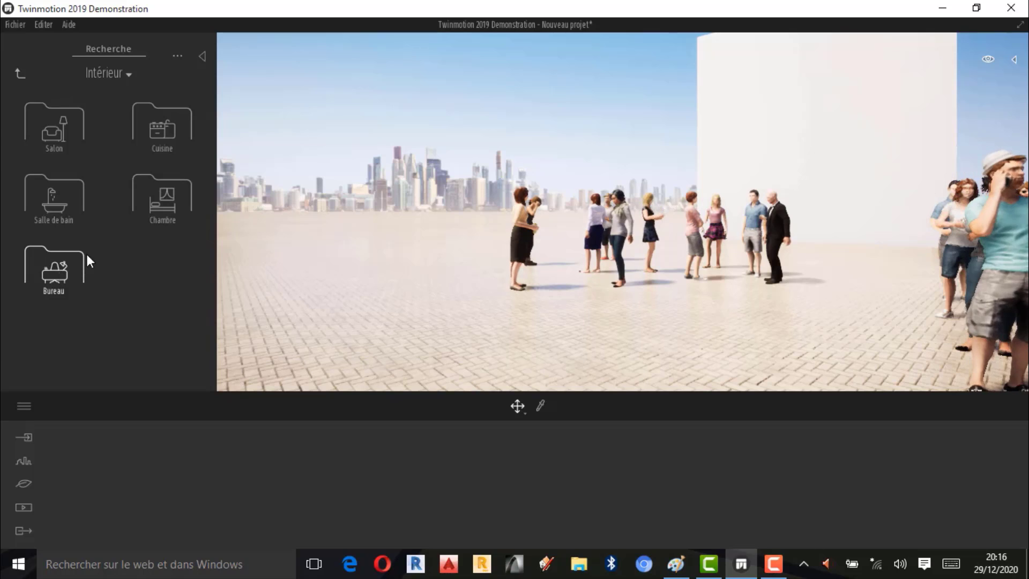
{"action": "left_click", "coordinate": [152, 213]}
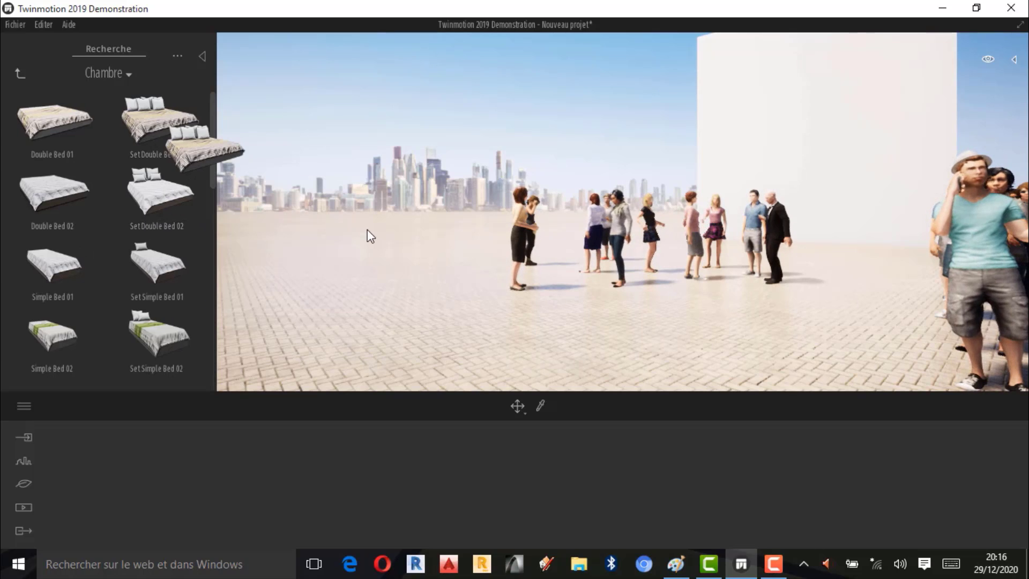
{"action": "left_click_drag", "start_coordinate": [159, 122], "coordinate": [368, 230]}
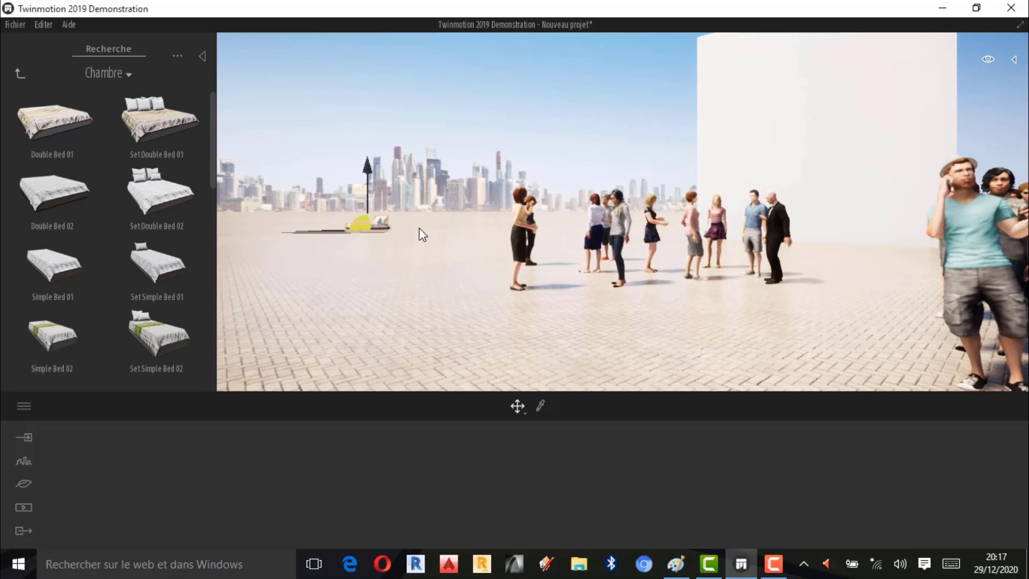
Step: Focus the view on the placed double bed, clear the selection, and examine the bed from closer and farther away
{"action": "double_click", "coordinate": [383, 222]}
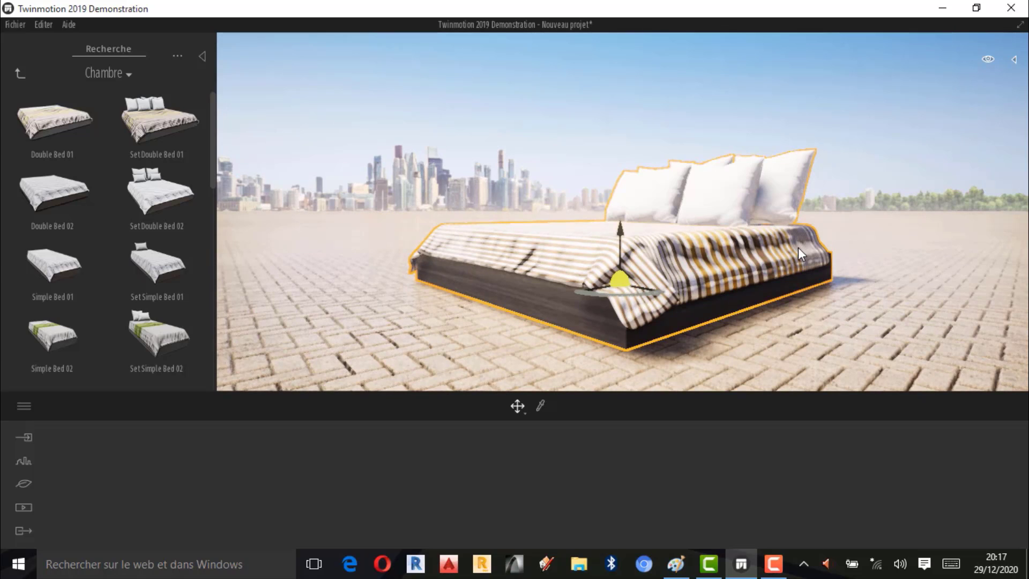
{"action": "key", "text": "Escape"}
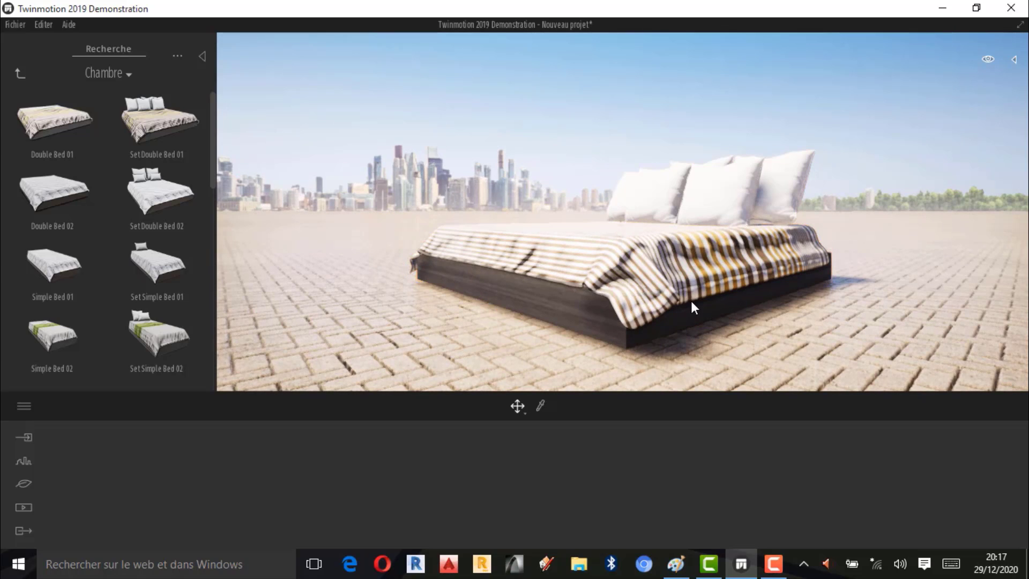
{"action": "scroll", "coordinate": [631, 236], "scroll_direction": "up", "scroll_amount": 3}
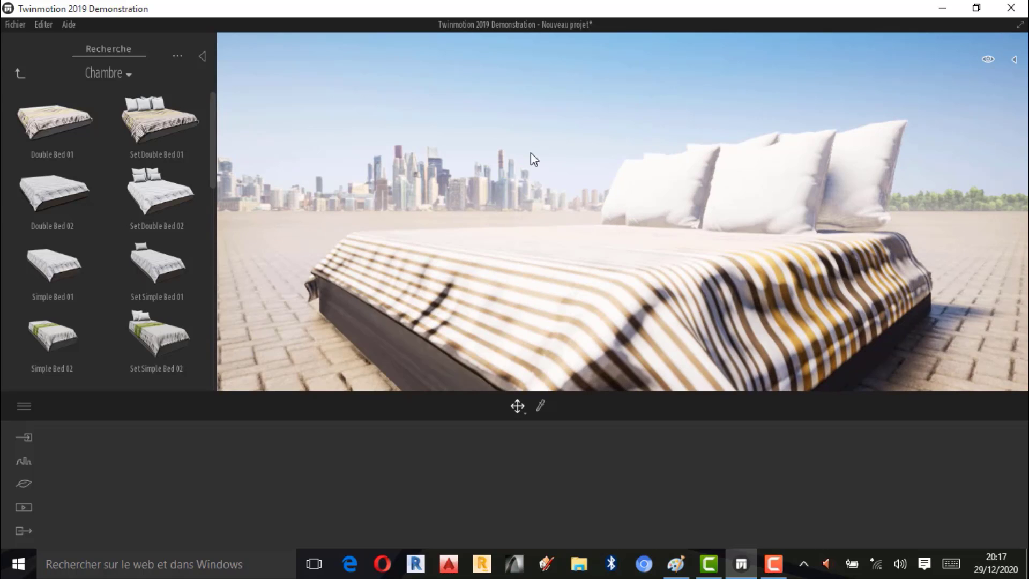
{"action": "scroll", "coordinate": [677, 222], "scroll_direction": "down", "scroll_amount": 3}
{"action": "scroll", "coordinate": [712, 250], "scroll_direction": "up", "scroll_amount": 2}
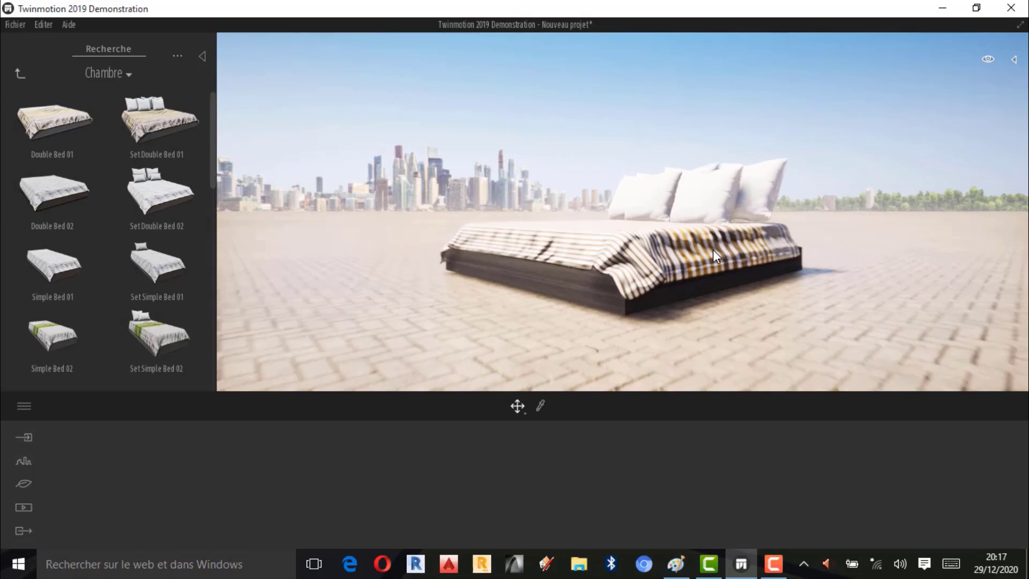
{"action": "scroll", "coordinate": [712, 241], "scroll_direction": "up", "scroll_amount": 2}
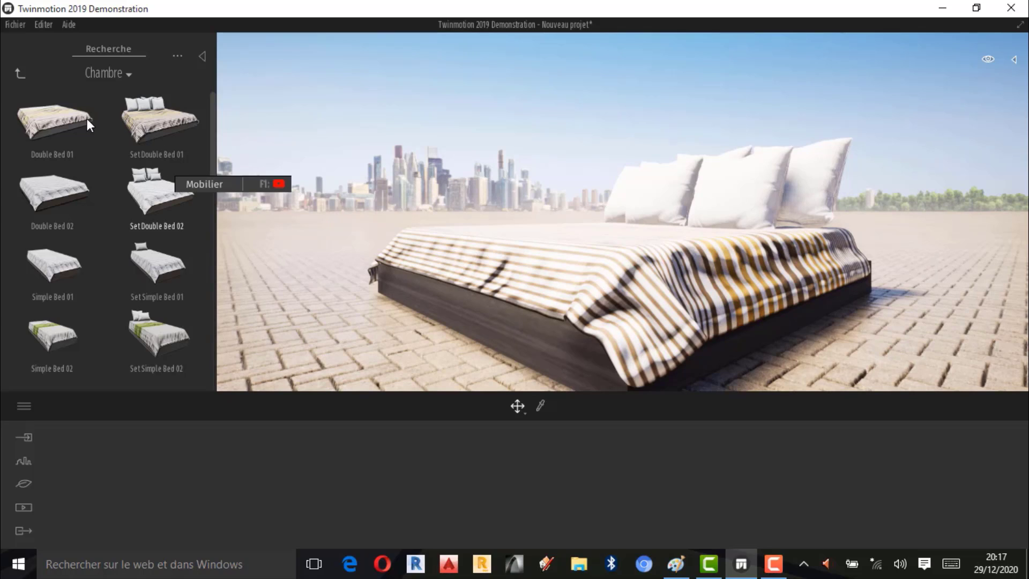
Step: Place Set Simple Bed 02 on the distant ground beyond the double bed, focus the view on it, and clear the selection
{"action": "left_click_drag", "start_coordinate": [158, 337], "coordinate": [307, 214]}
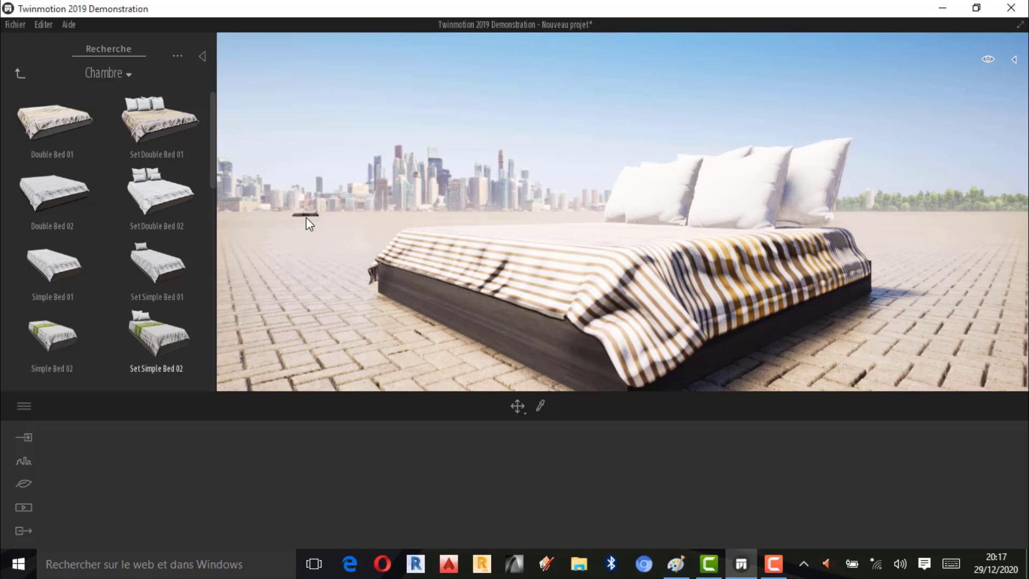
{"action": "left_click_drag", "start_coordinate": [307, 217], "coordinate": [307, 217]}
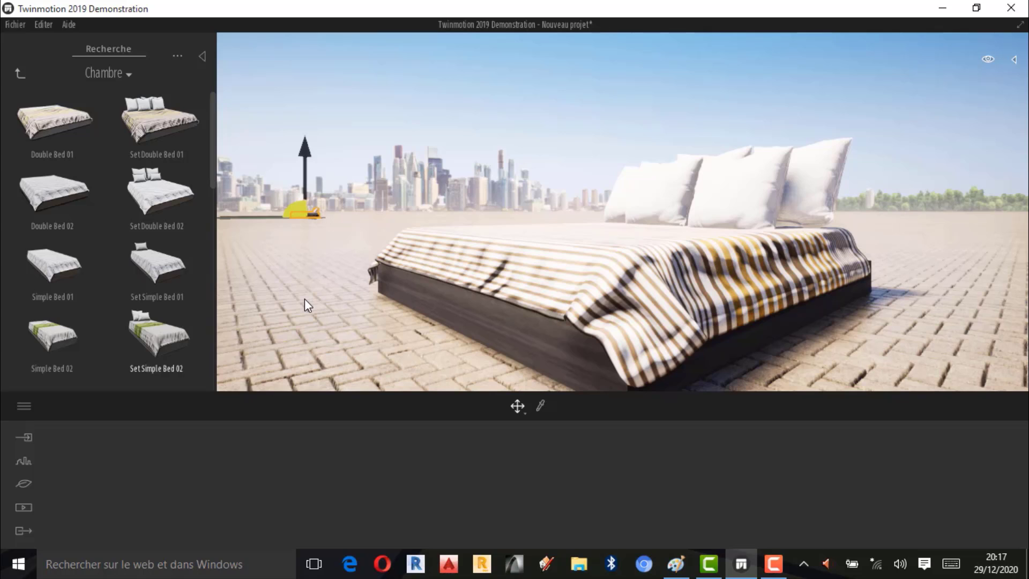
{"action": "key", "text": "Left"}
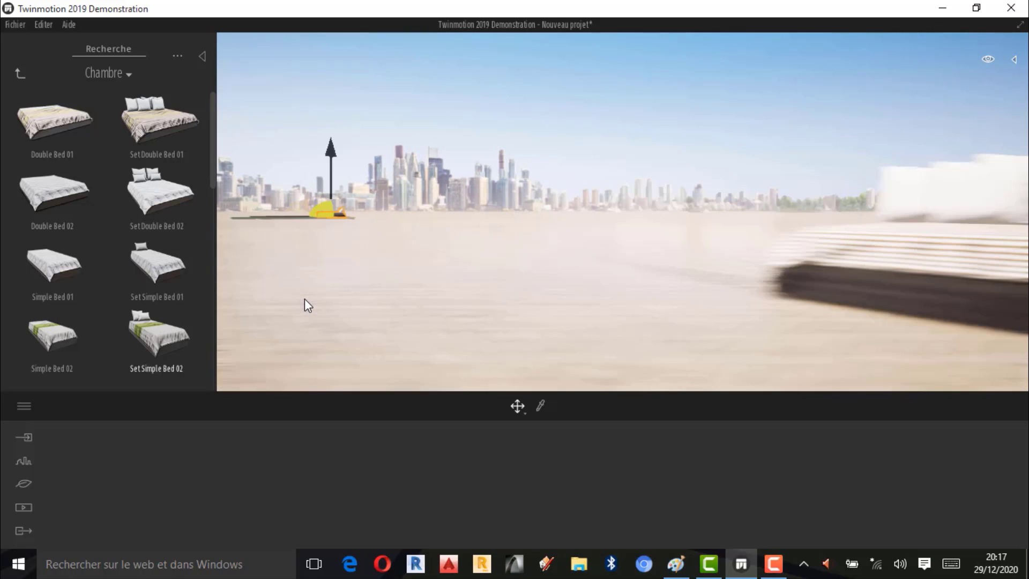
{"action": "key", "text": "Left"}
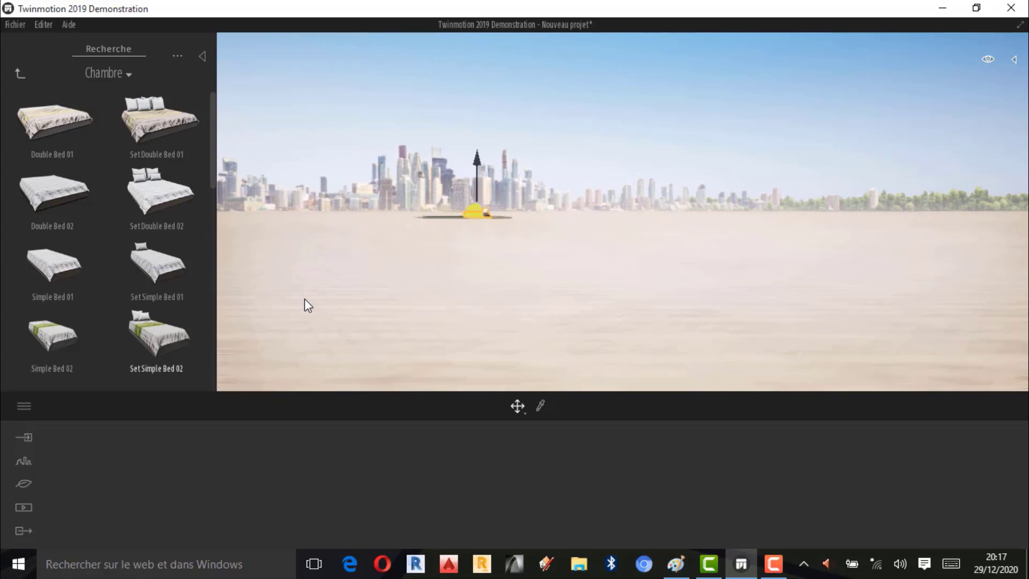
{"action": "key", "text": "Left"}
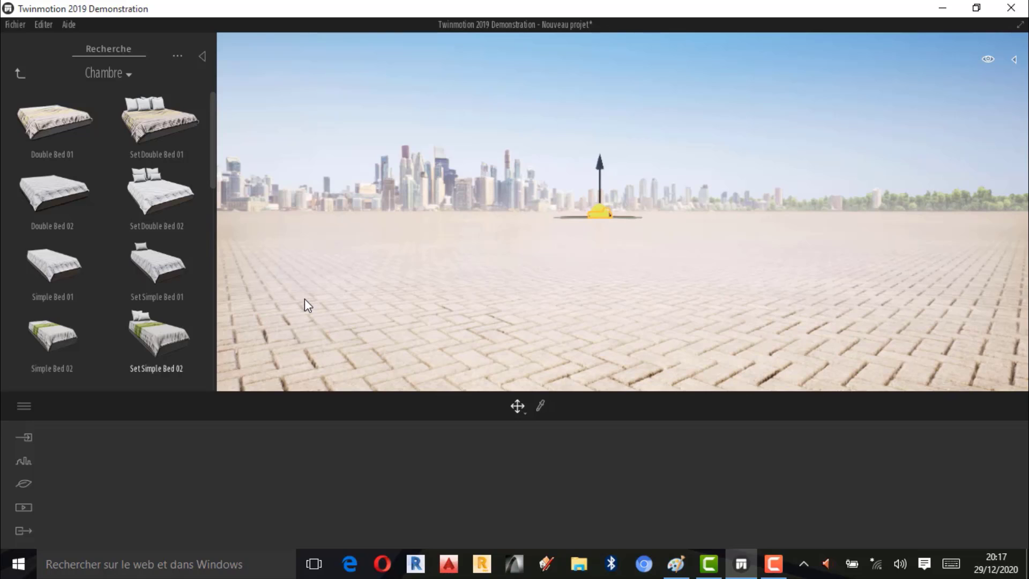
{"action": "key", "text": "f"}
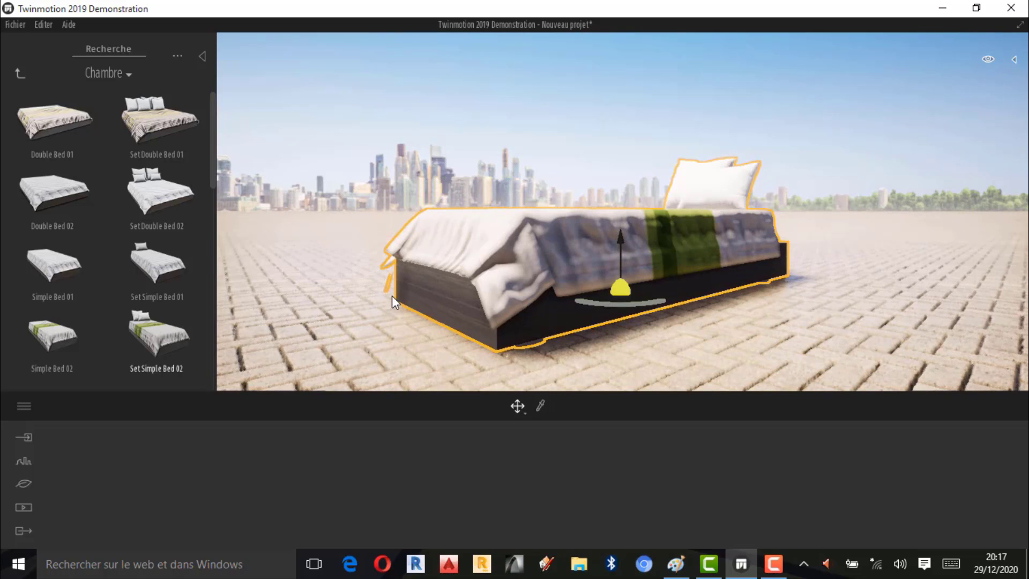
{"action": "left_click", "coordinate": [593, 93]}
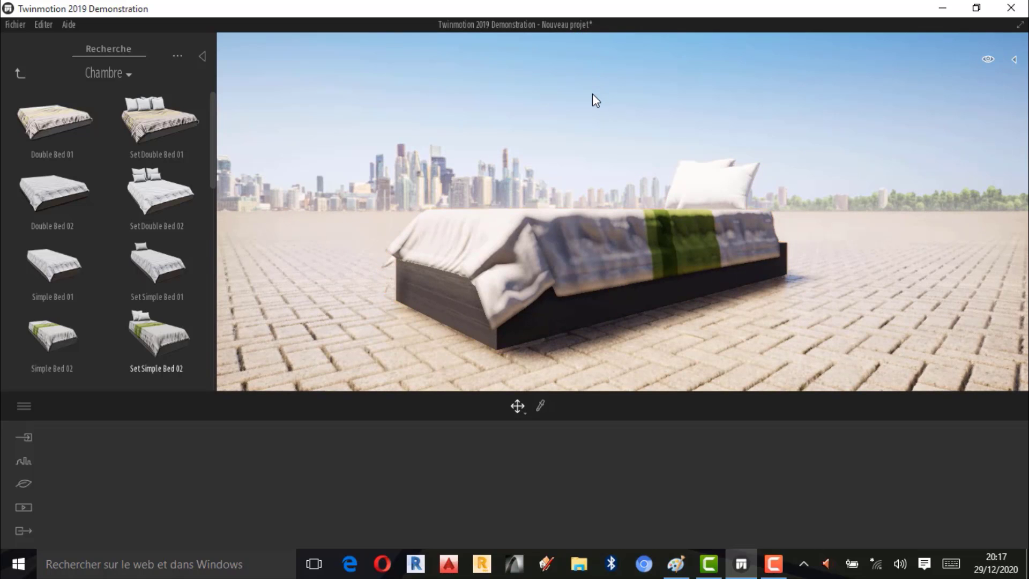
Step: Look through the Salle de bain interior furniture in the library, and return to the Mobilier subcategories
{"action": "left_click", "coordinate": [20, 74]}
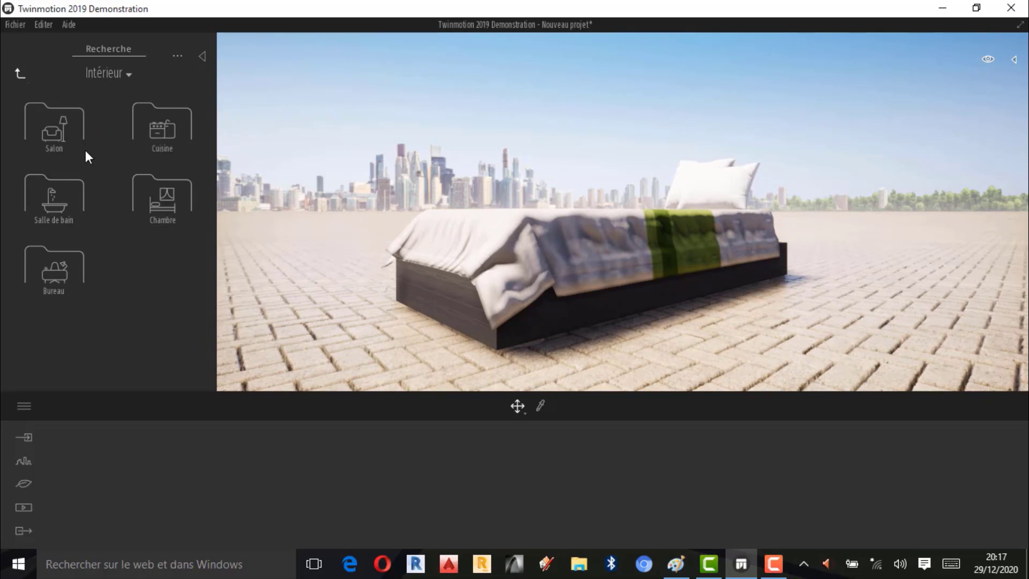
{"action": "left_click", "coordinate": [52, 201]}
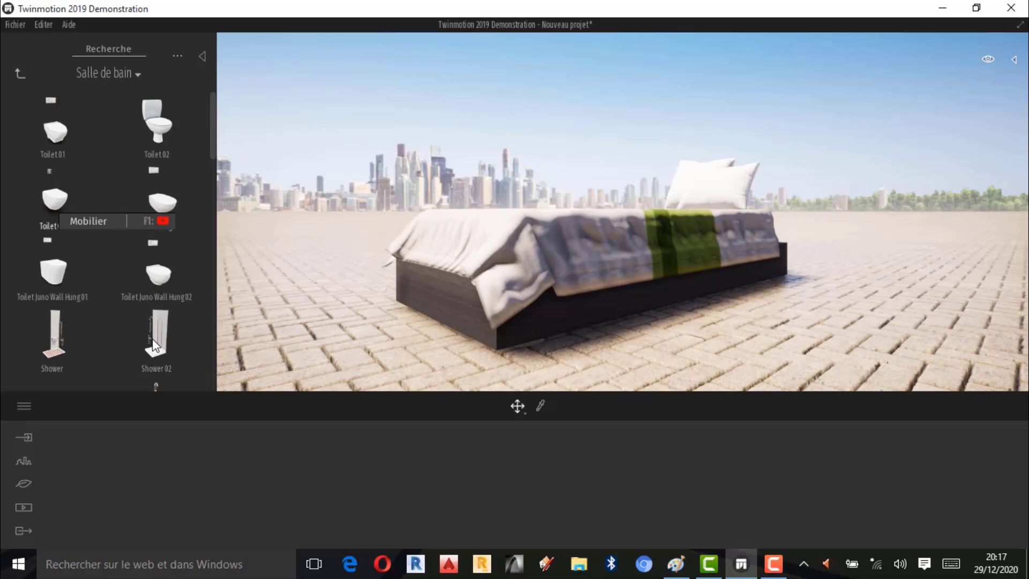
{"action": "left_click", "coordinate": [17, 75]}
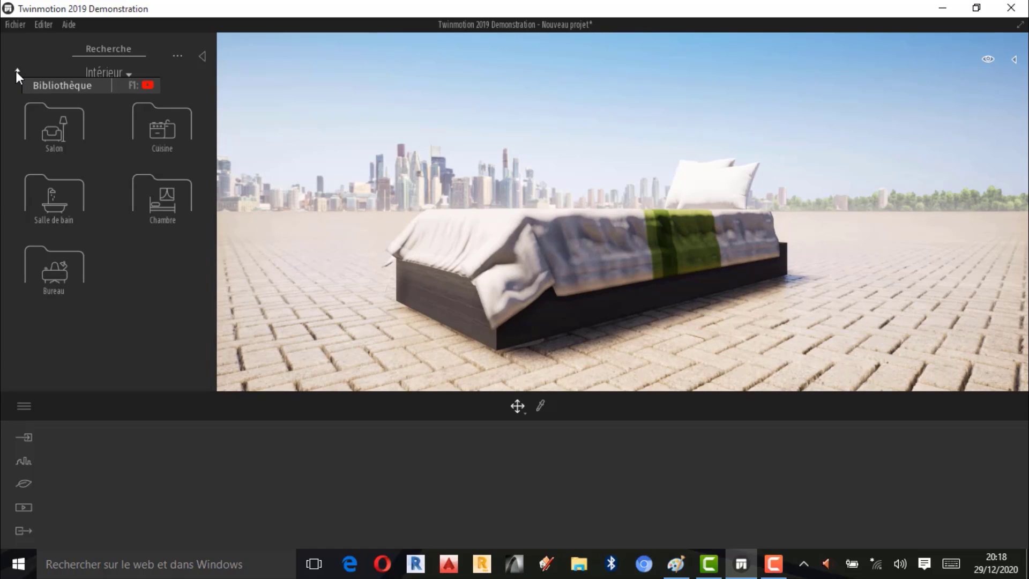
{"action": "left_click", "coordinate": [16, 75]}
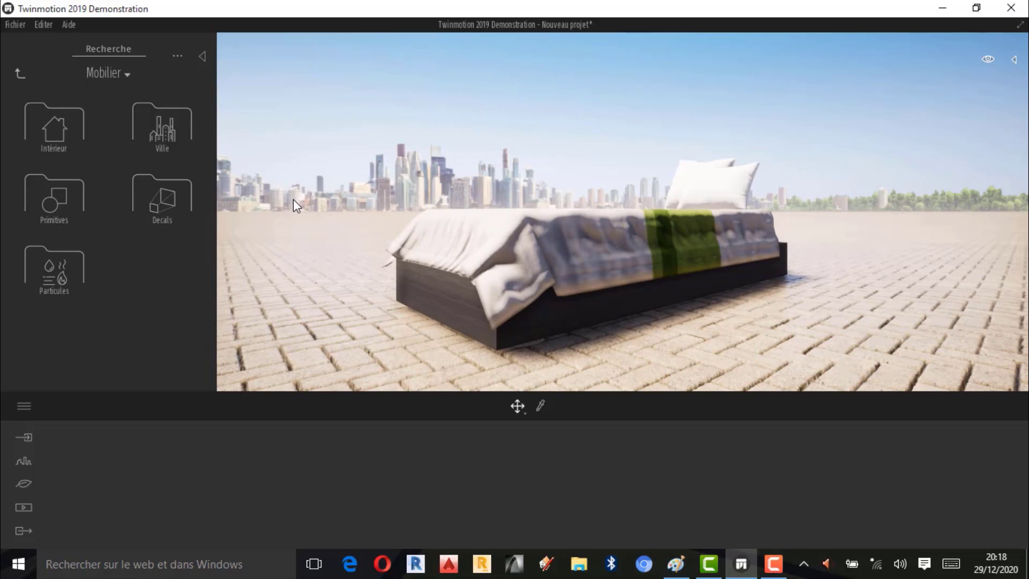
{"action": "scroll", "coordinate": [440, 227], "scroll_direction": "down", "scroll_amount": 1}
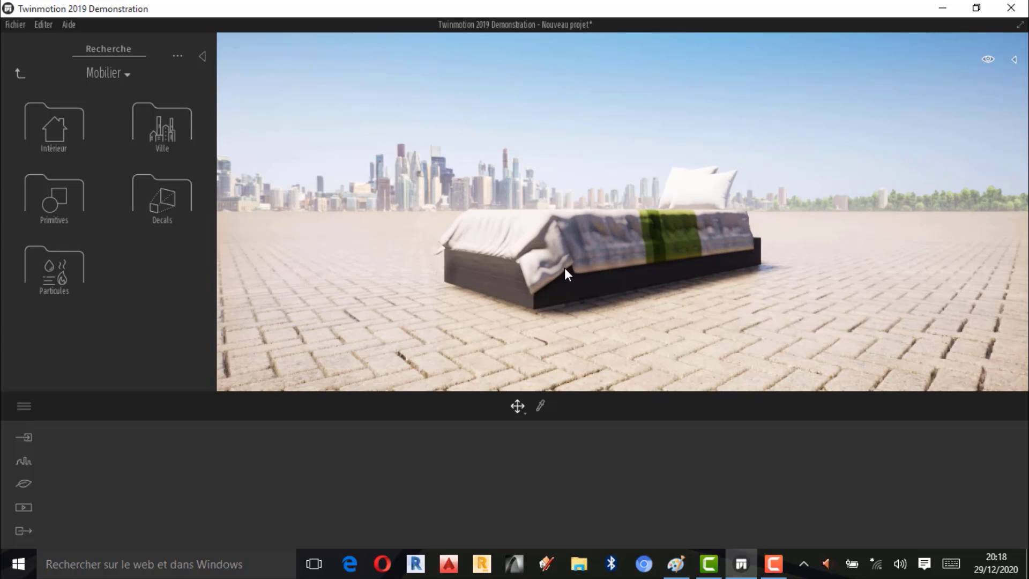
{"action": "left_click", "coordinate": [773, 563]}
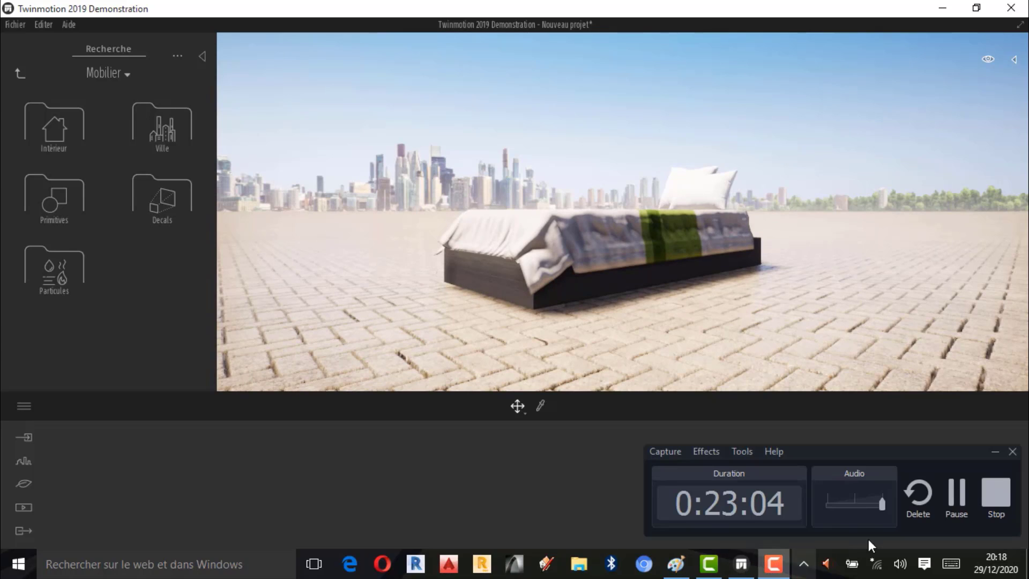
{"action": "left_click", "coordinate": [670, 274]}
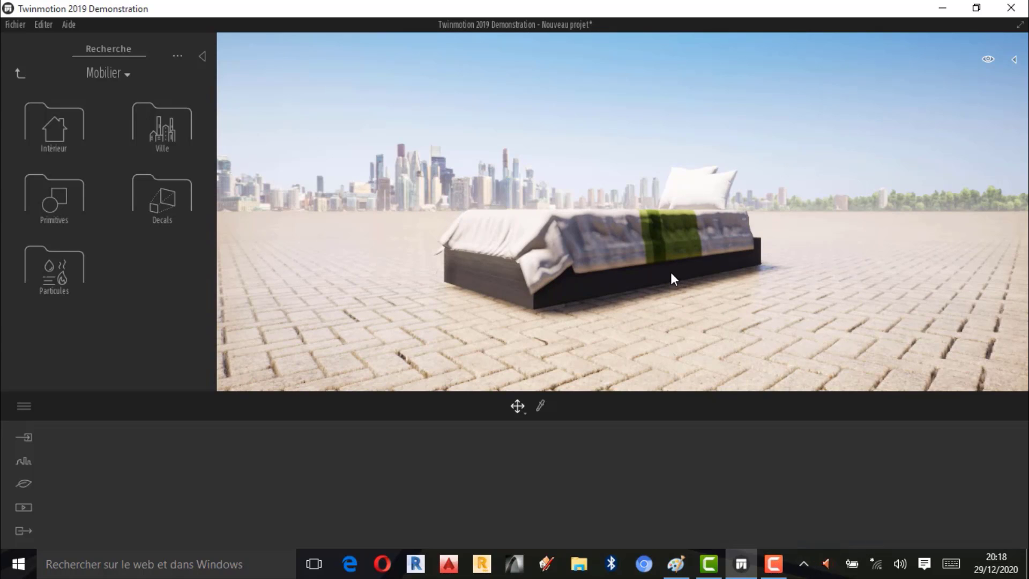
Step: Select the single bed, rotate it about its vertical axis, and move it across the ground to a nearer position
{"action": "left_click", "coordinate": [601, 281]}
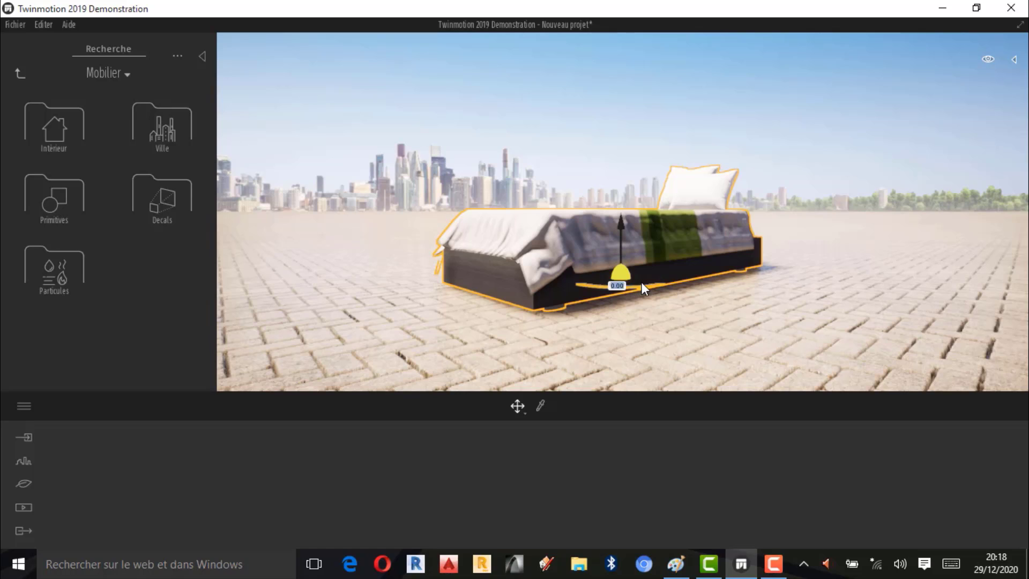
{"action": "left_click_drag", "start_coordinate": [656, 284], "coordinate": [265, 227]}
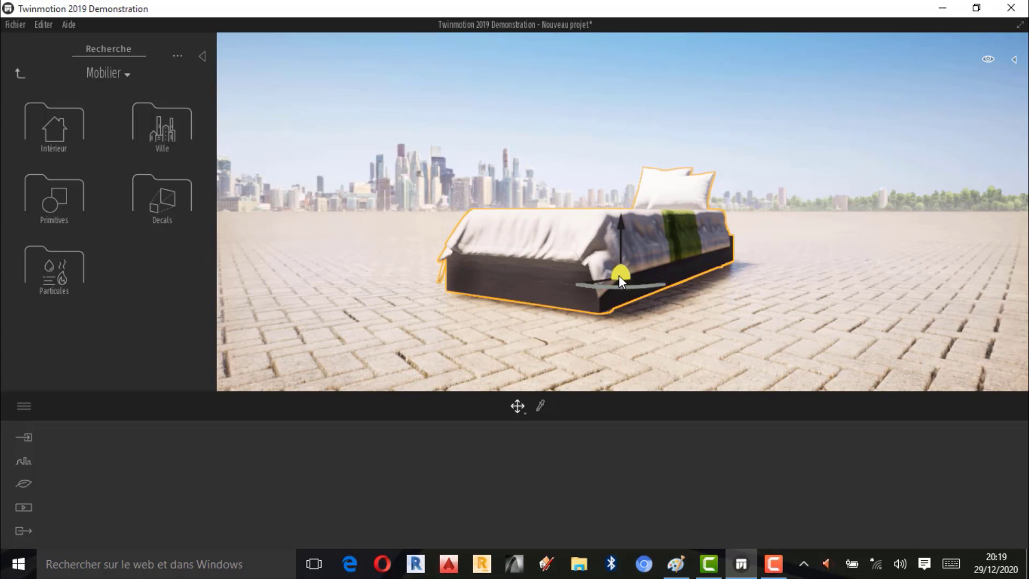
{"action": "left_click_drag", "start_coordinate": [618, 275], "coordinate": [601, 222]}
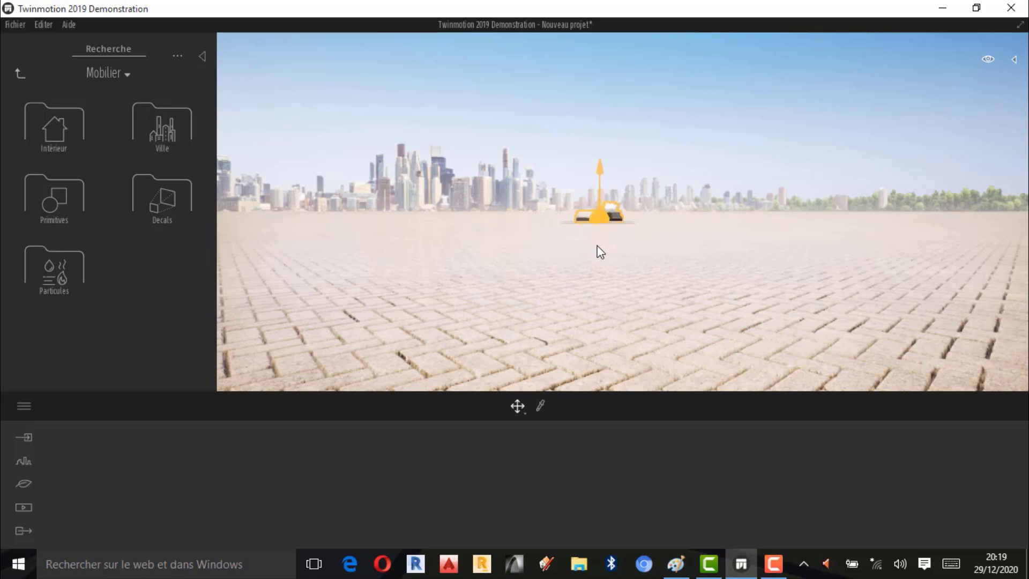
{"action": "left_click_drag", "start_coordinate": [588, 352], "coordinate": [655, 303]}
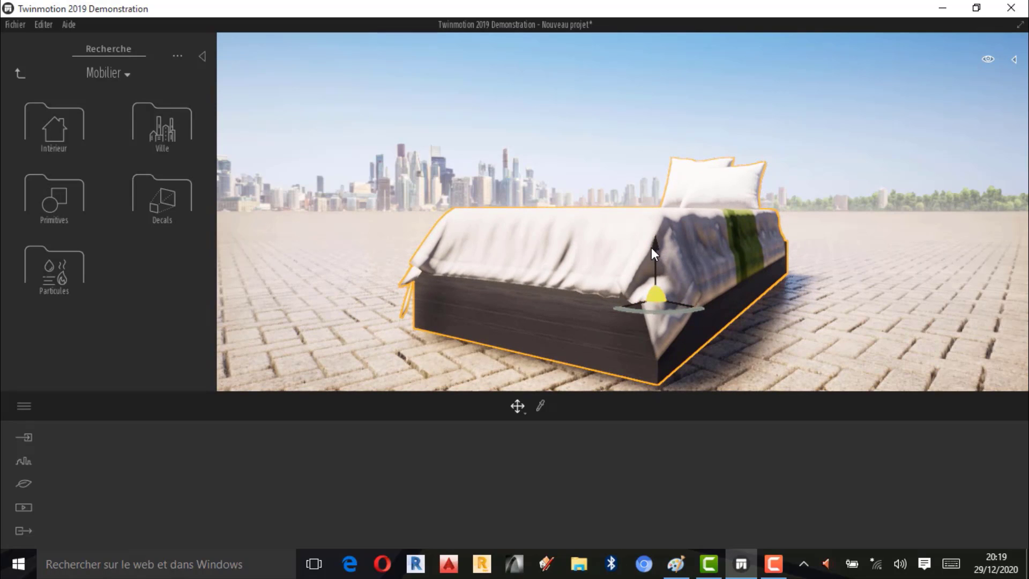
Step: Move the single bed up and down along its vertical axis, bring it back to ground level, and clear the selection
{"action": "left_click_drag", "start_coordinate": [651, 249], "coordinate": [663, 150]}
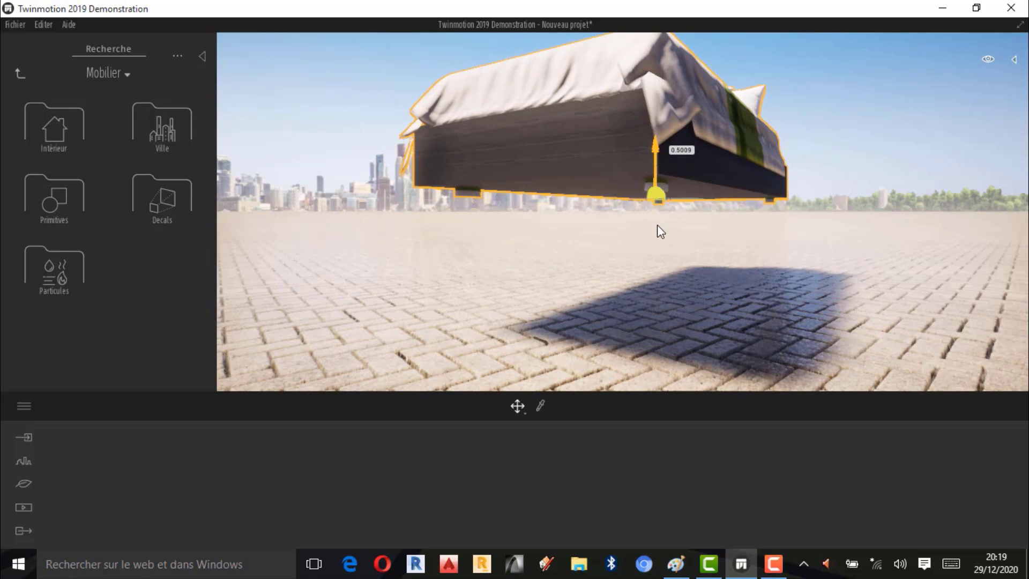
{"action": "left_click_drag", "start_coordinate": [653, 261], "coordinate": [651, 275]}
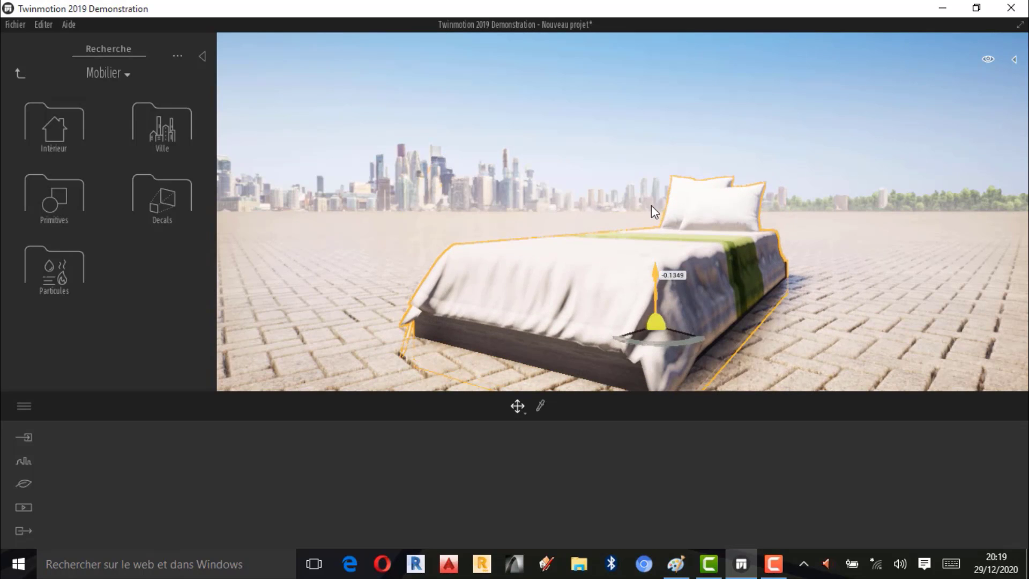
{"action": "left_click_drag", "start_coordinate": [653, 182], "coordinate": [666, 244]}
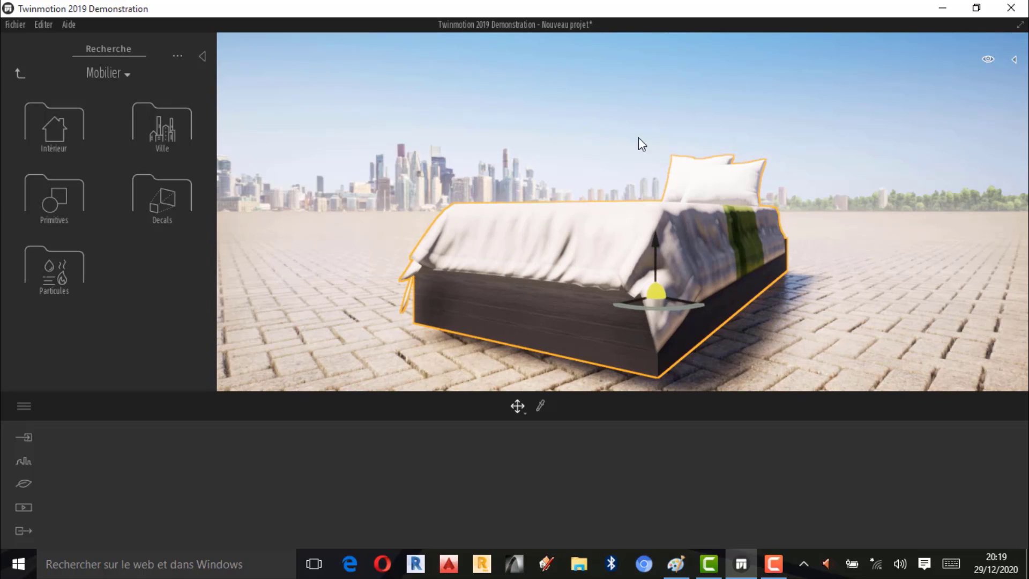
{"action": "left_click", "coordinate": [435, 165]}
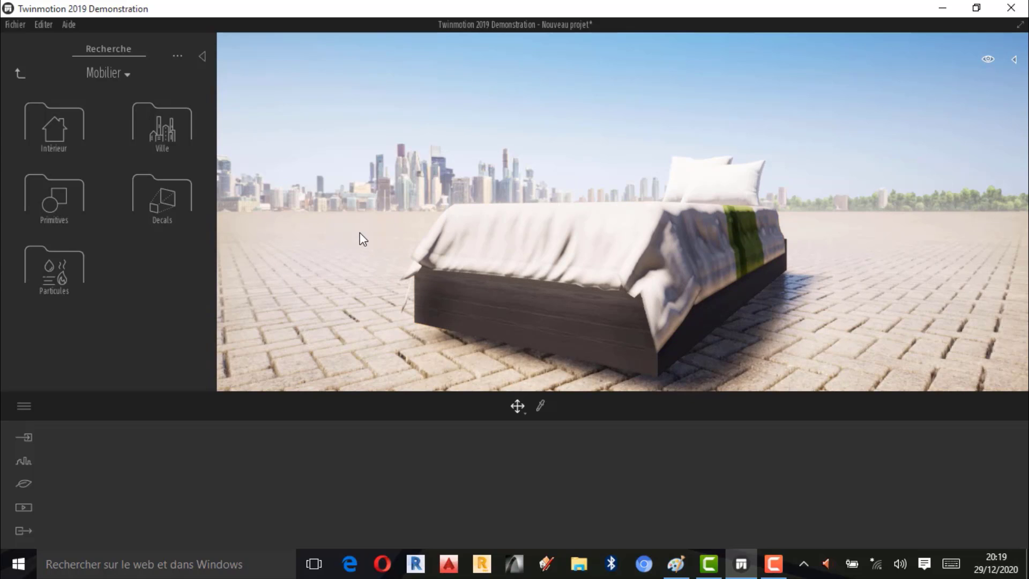
{"action": "scroll", "coordinate": [359, 233], "scroll_direction": "down", "scroll_amount": 3}
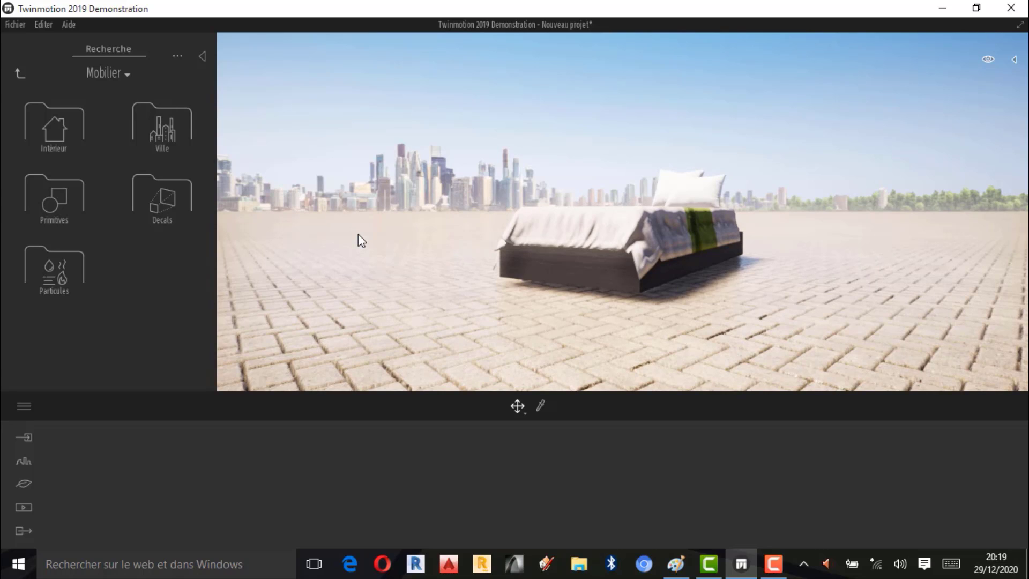
Step: Look through the Ville furniture categories and return to the main Bibliothèque categories
{"action": "left_click", "coordinate": [161, 128]}
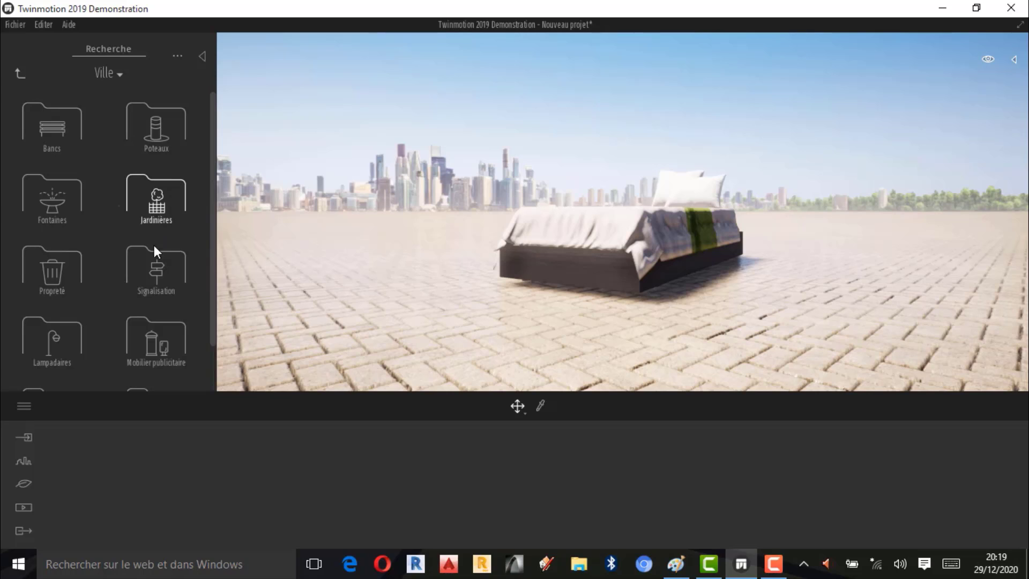
{"action": "left_click", "coordinate": [20, 74]}
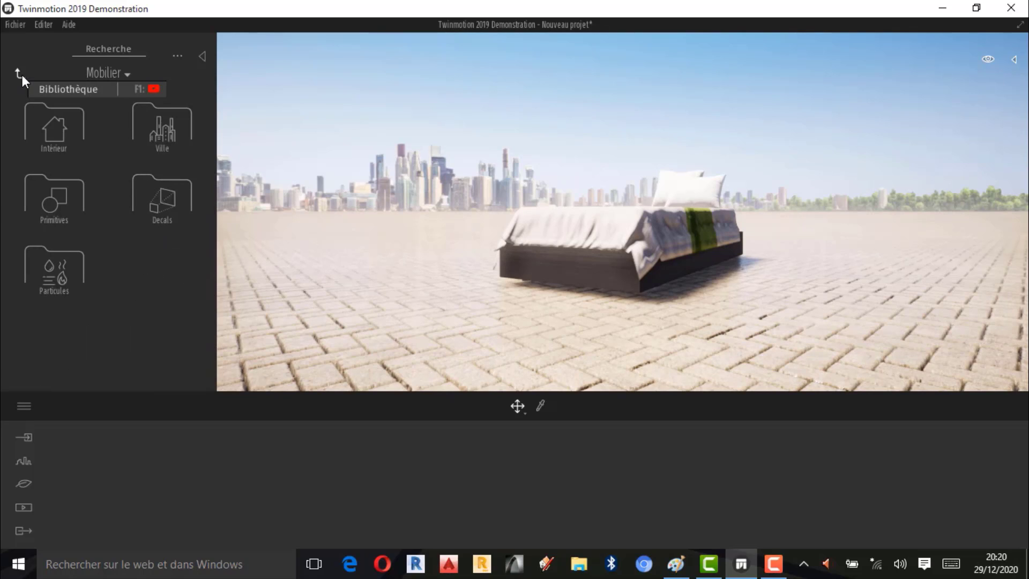
{"action": "left_click", "coordinate": [21, 75]}
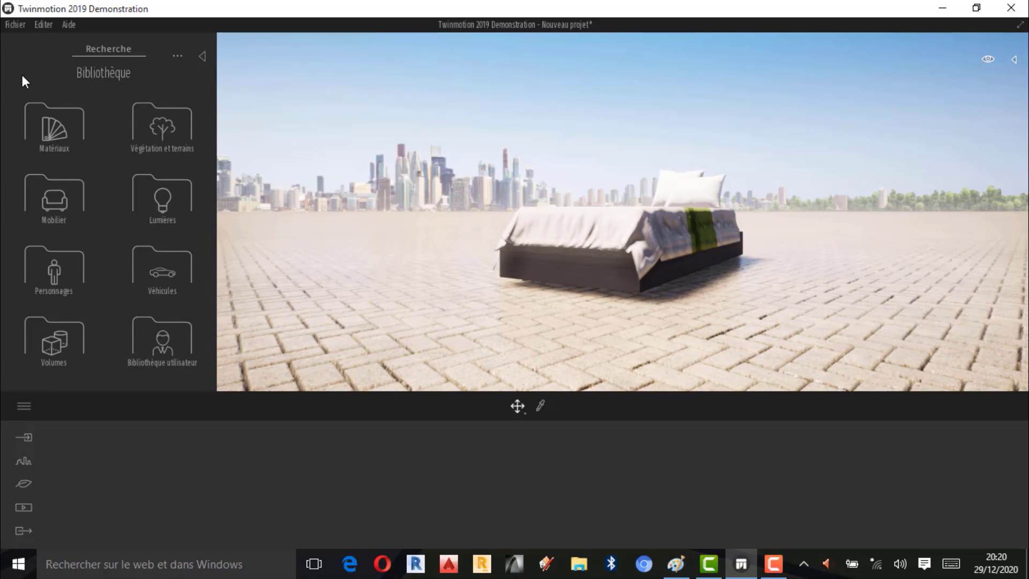
Step: Place City bus 02 from the Véhicules Bus category on the open ground behind the single bed and turn the view toward it
{"action": "left_click", "coordinate": [159, 282]}
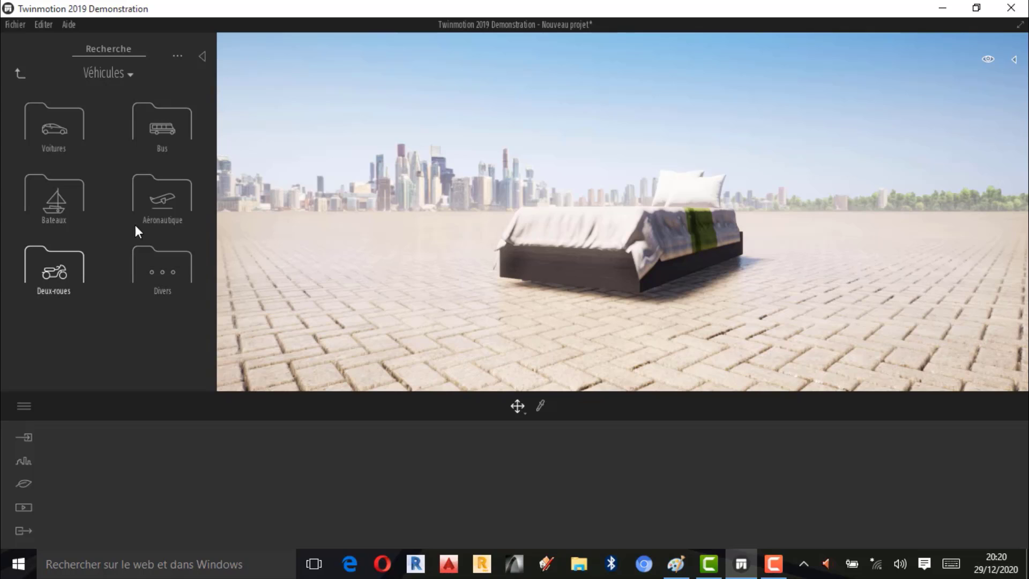
{"action": "left_click", "coordinate": [159, 135]}
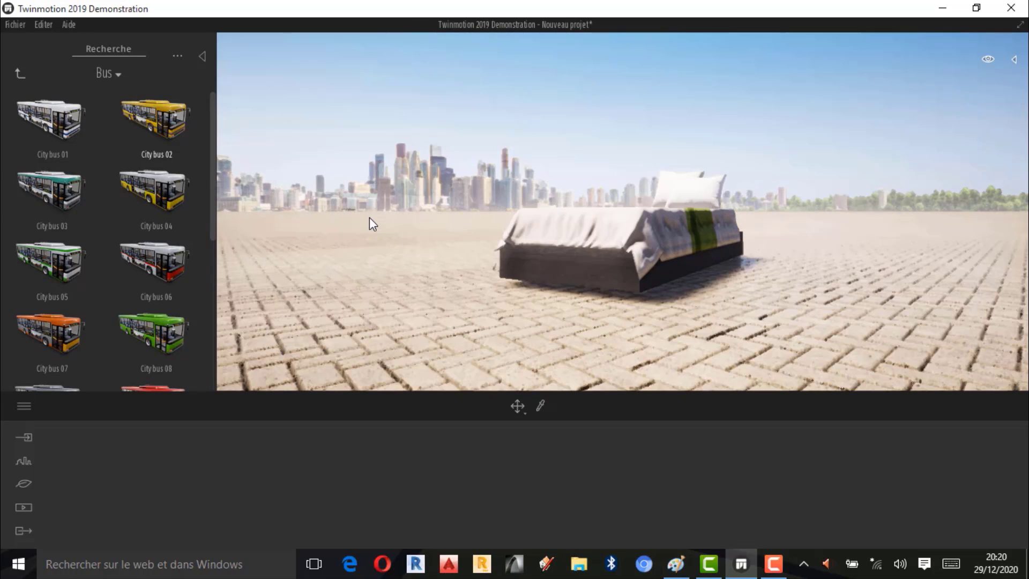
{"action": "left_click_drag", "start_coordinate": [369, 218], "coordinate": [402, 229]}
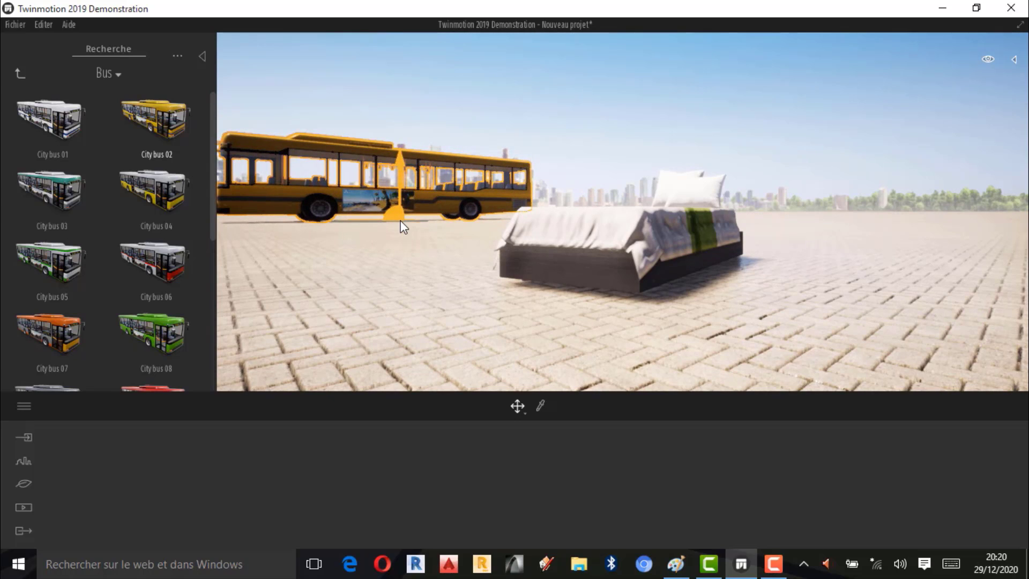
{"action": "key", "text": "Left"}
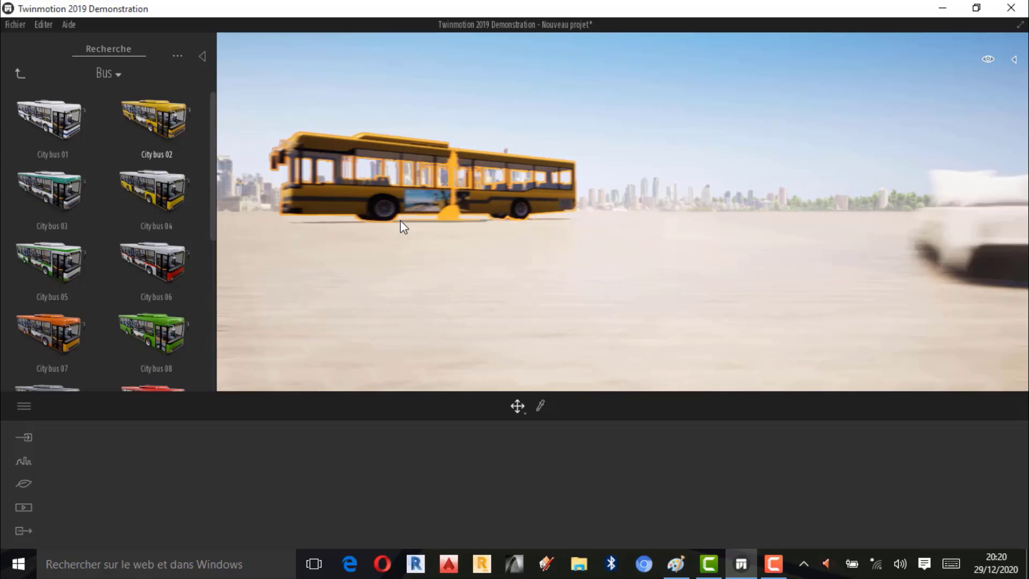
{"action": "key", "text": "Left"}
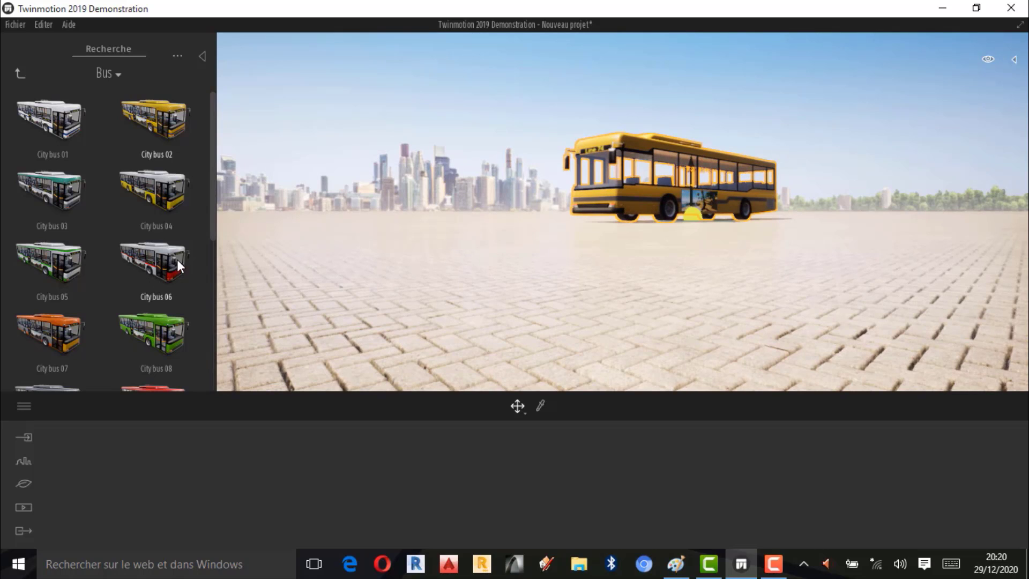
Step: Place City bus 06 on the ground in front of the yellow bus, clear the selection, and view both buses from farther away
{"action": "left_click_drag", "start_coordinate": [177, 260], "coordinate": [329, 234]}
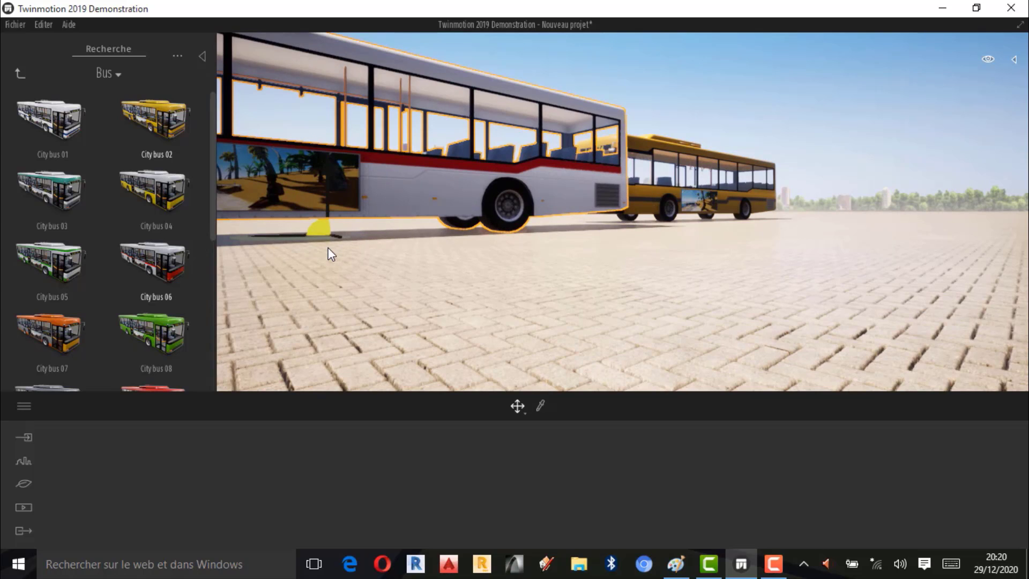
{"action": "key", "text": "Left"}
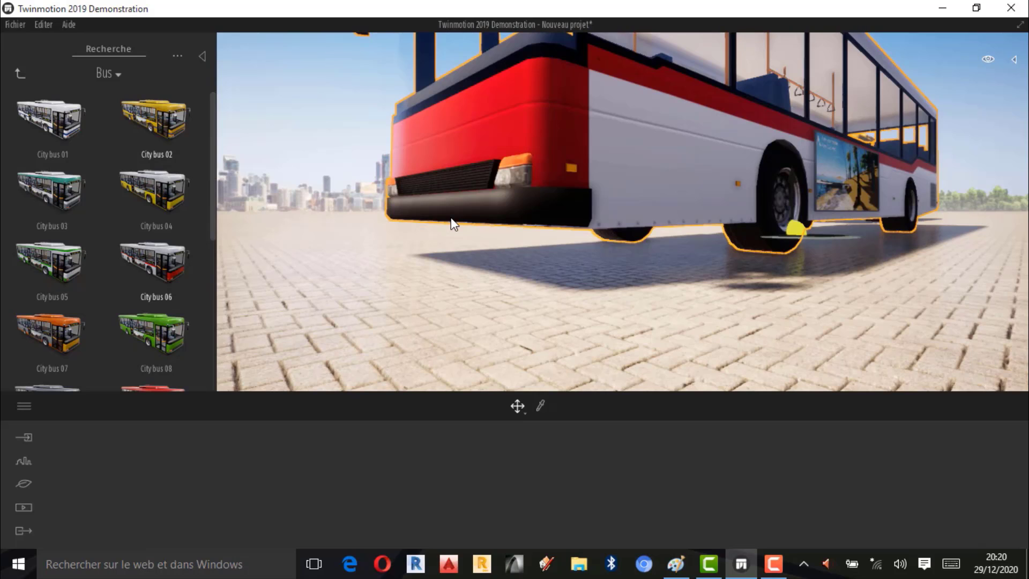
{"action": "key", "text": "Right"}
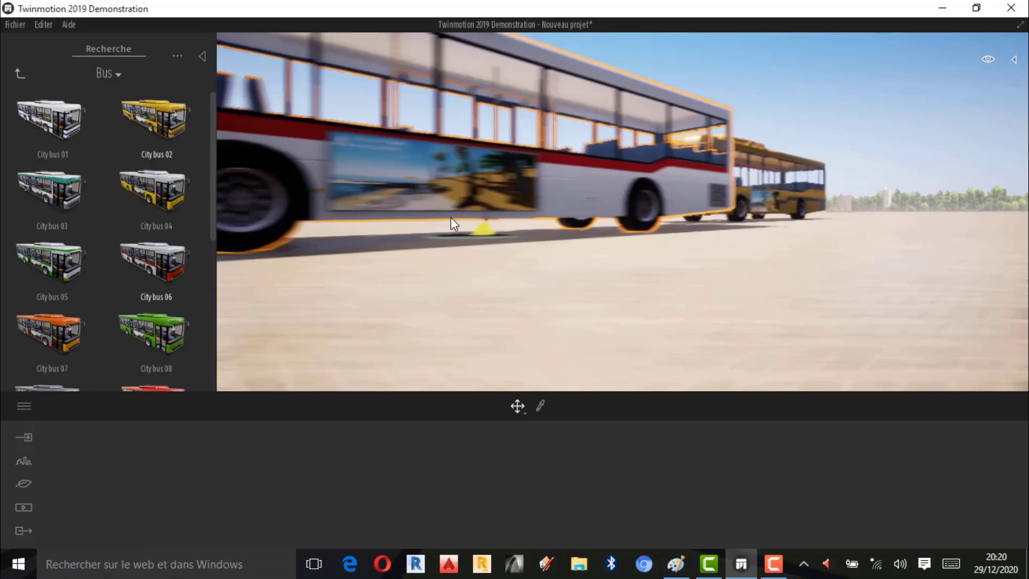
{"action": "left_click", "coordinate": [474, 181]}
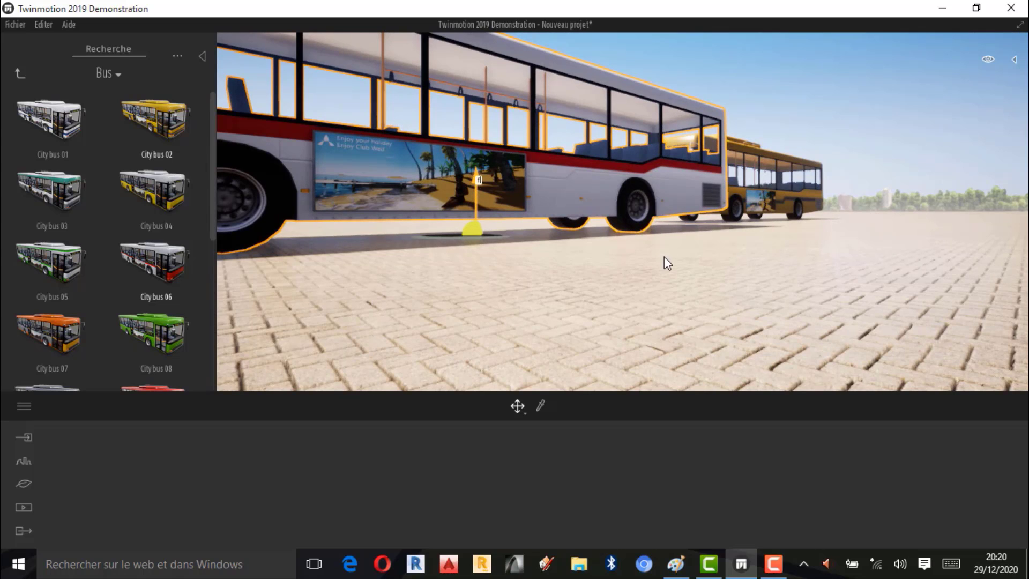
{"action": "scroll", "coordinate": [779, 157], "scroll_direction": "down", "scroll_amount": 5}
{"action": "left_click", "coordinate": [692, 216]}
{"action": "scroll", "coordinate": [675, 220], "scroll_direction": "down", "scroll_amount": 5}
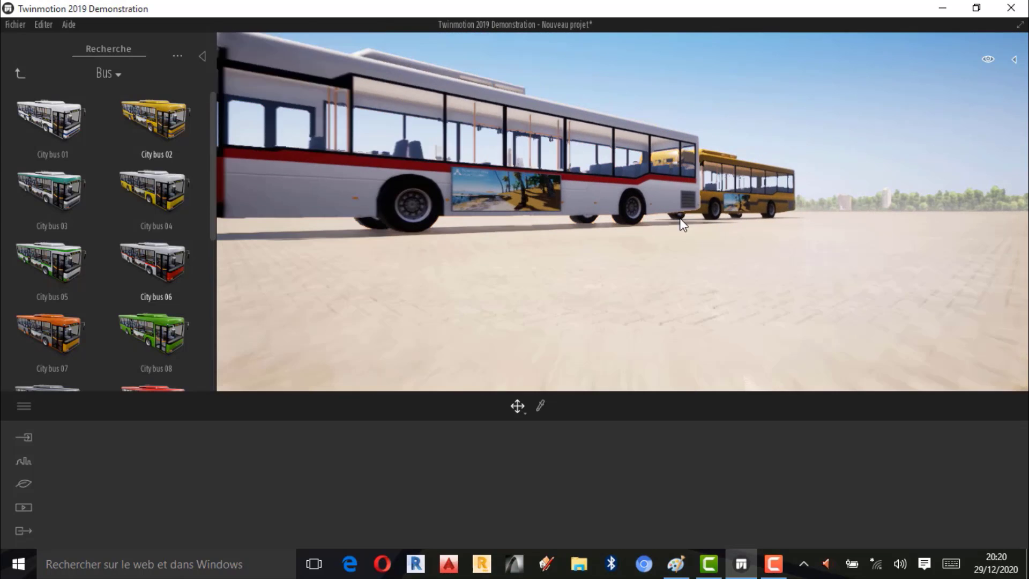
{"action": "scroll", "coordinate": [638, 231], "scroll_direction": "down", "scroll_amount": 5}
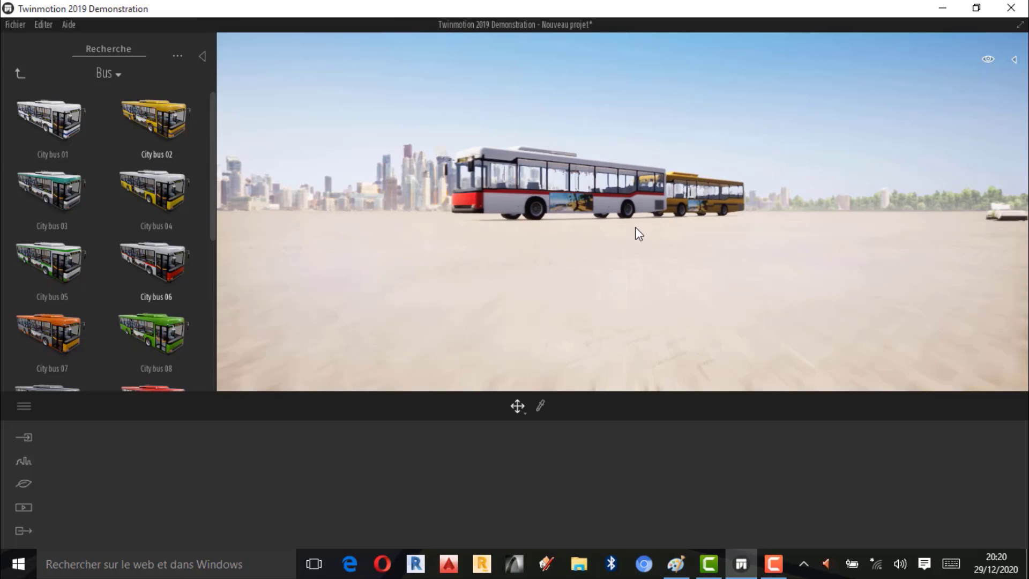
{"action": "scroll", "coordinate": [626, 223], "scroll_direction": "down", "scroll_amount": 3}
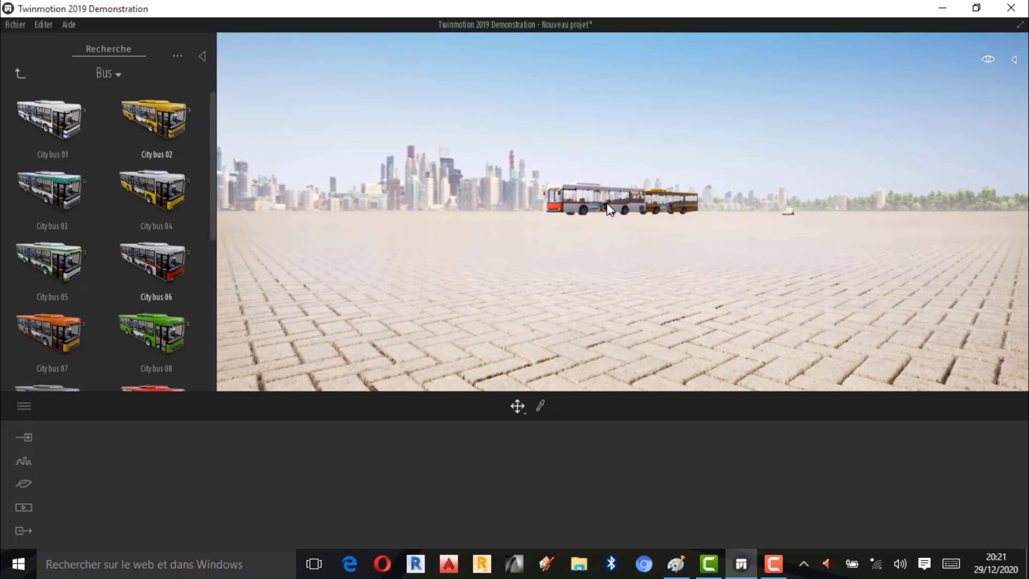
Step: Focus the view on the white and red City bus 06 and clear the selection
{"action": "left_click", "coordinate": [607, 204]}
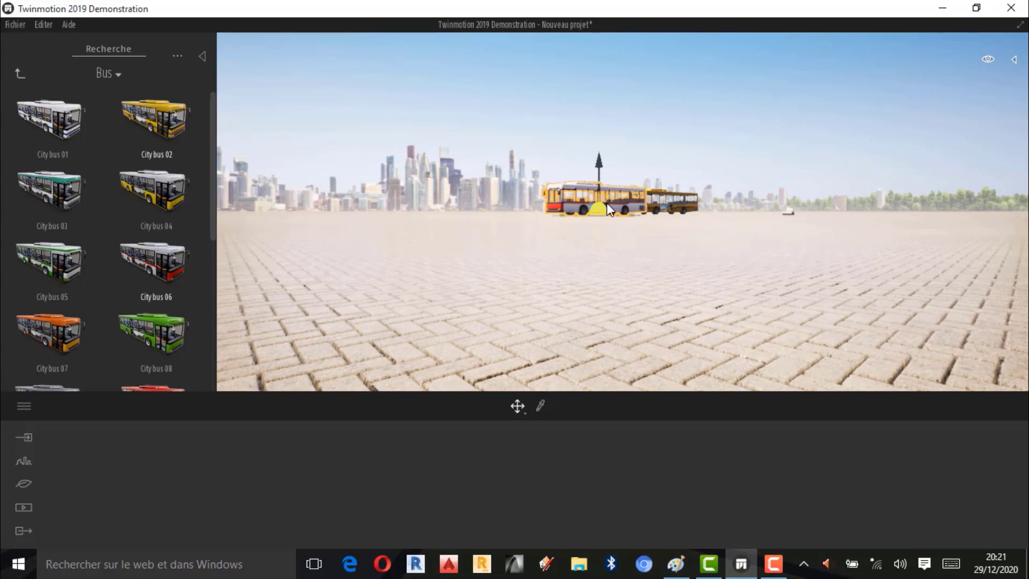
{"action": "double_click", "coordinate": [606, 202]}
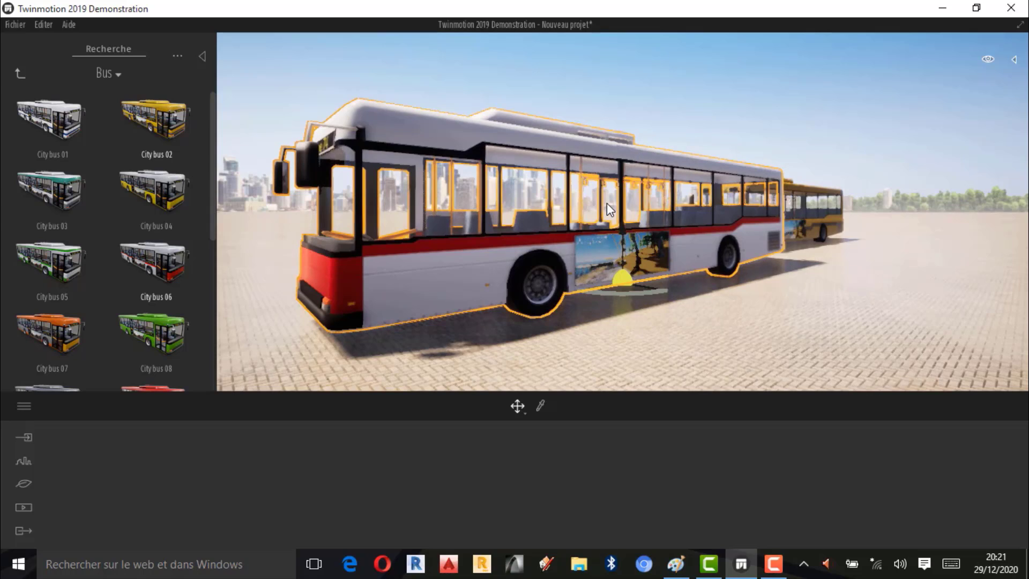
{"action": "left_click", "coordinate": [689, 117]}
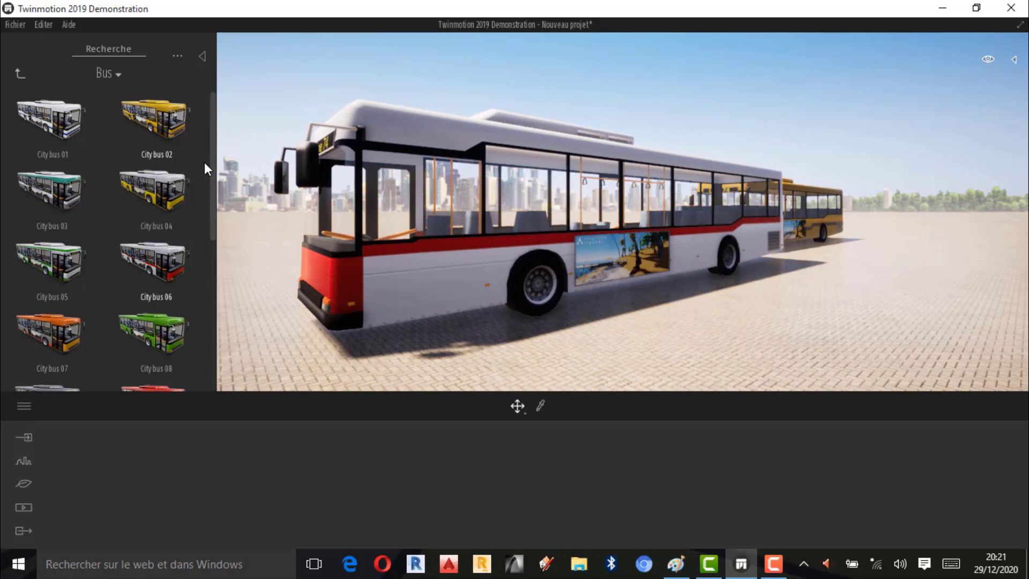
Step: Look through the remaining Bus models in the library and open the Aéronautique vehicle category
{"action": "left_click_drag", "start_coordinate": [210, 146], "coordinate": [218, 348]}
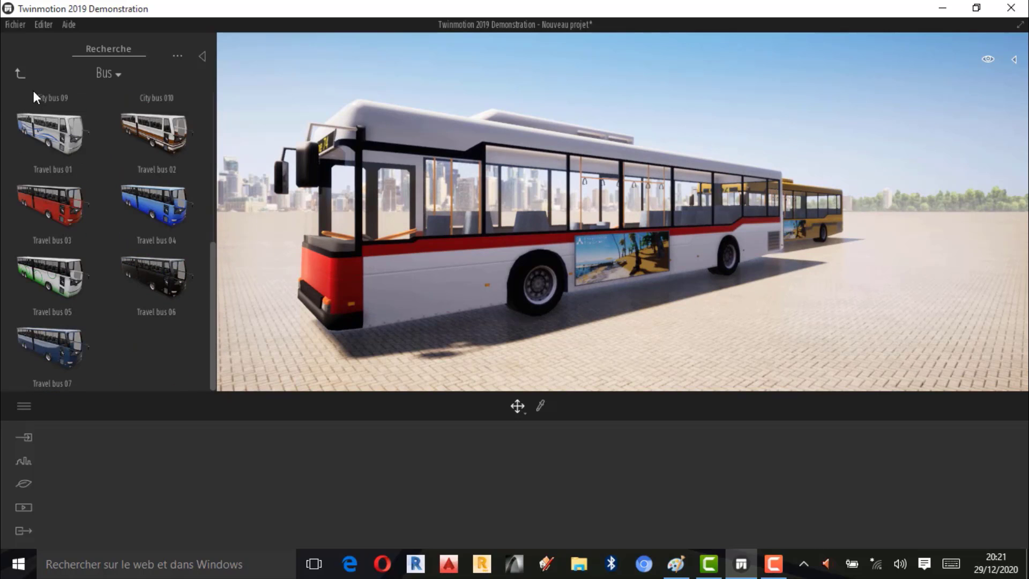
{"action": "left_click", "coordinate": [20, 72]}
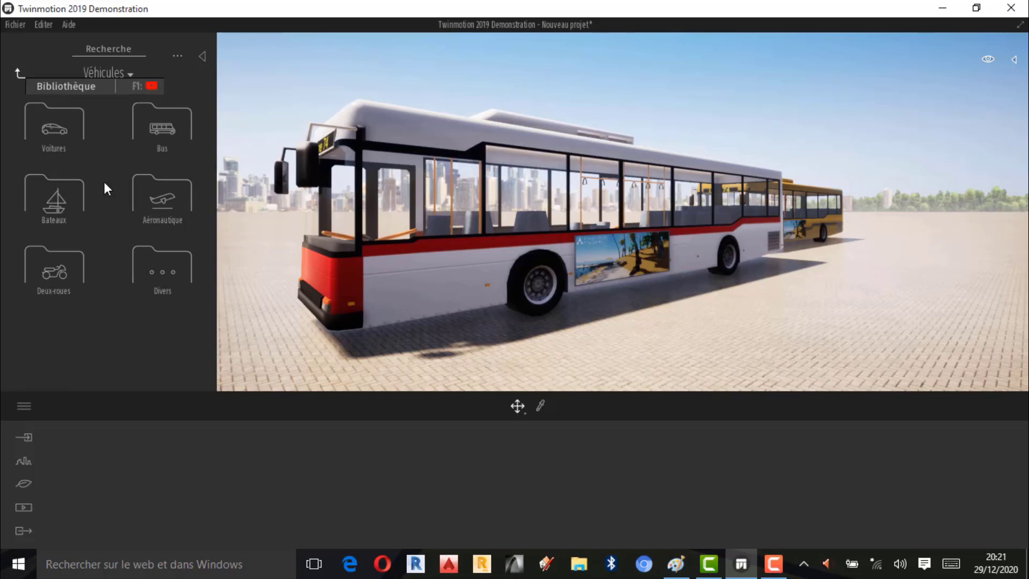
{"action": "left_click", "coordinate": [154, 203]}
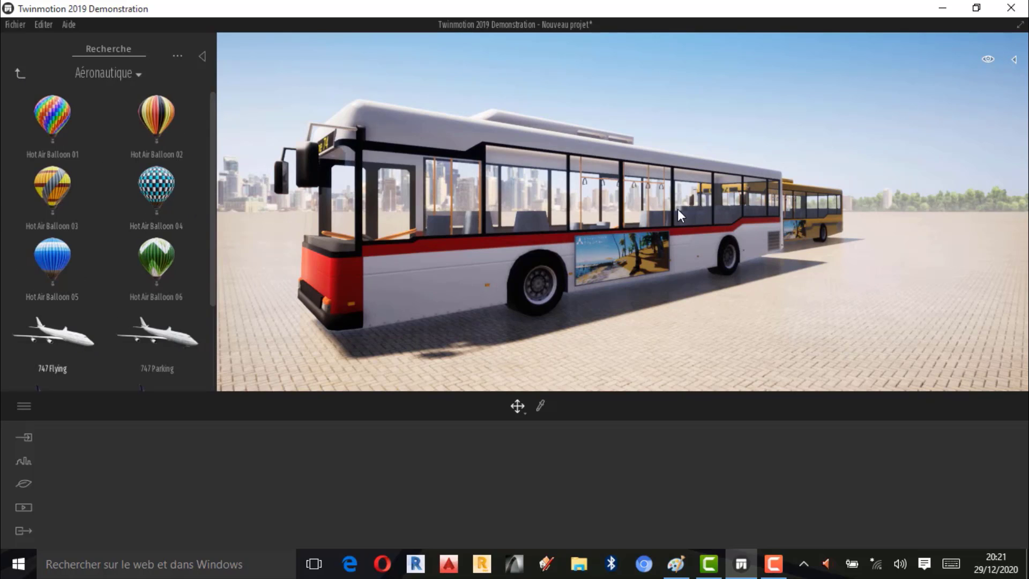
Step: Place the A320 Flying airplane from the Aéronautique category on the open ground beside the two buses, viewing the scene from farther away
{"action": "left_click_drag", "start_coordinate": [829, 283], "coordinate": [875, 322]}
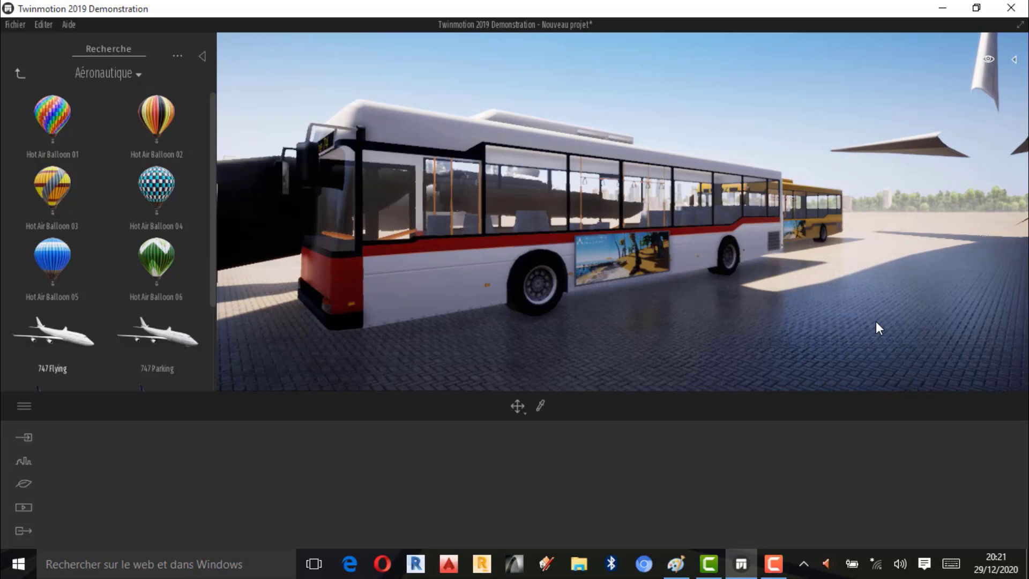
{"action": "scroll", "coordinate": [149, 320], "scroll_direction": "down", "scroll_amount": 3}
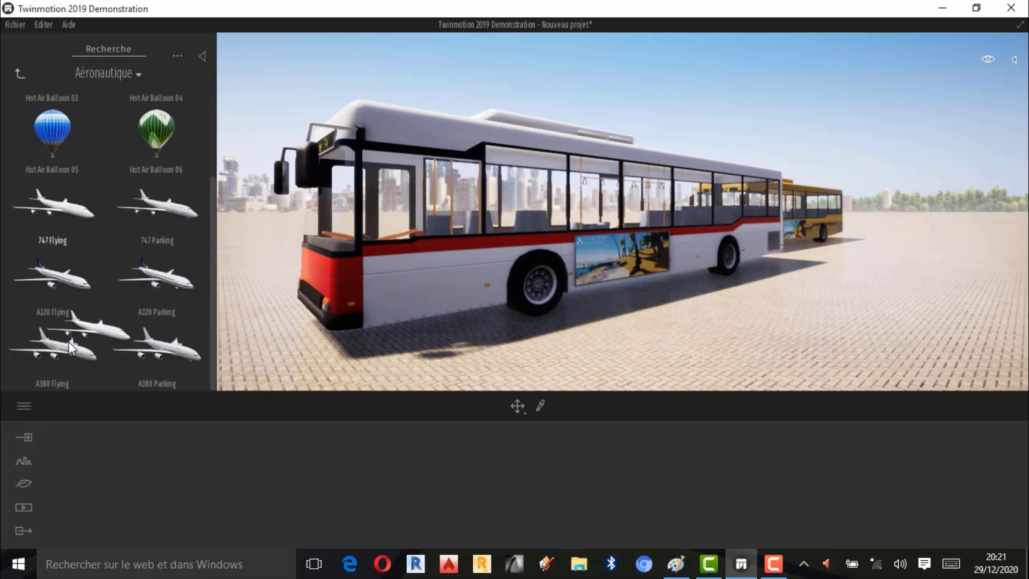
{"action": "scroll", "coordinate": [538, 124], "scroll_direction": "down", "scroll_amount": 5}
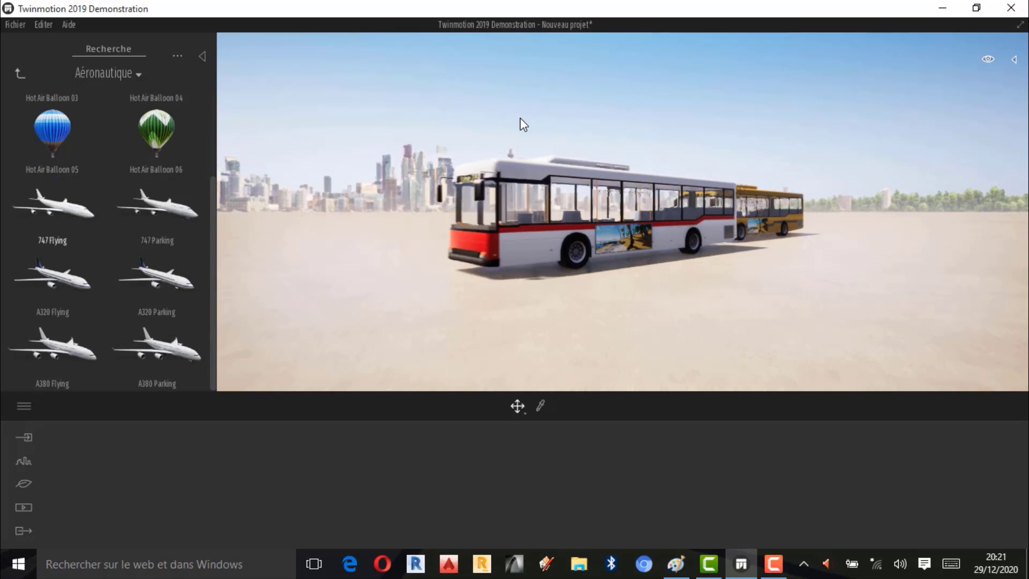
{"action": "scroll", "coordinate": [478, 123], "scroll_direction": "down", "scroll_amount": 5}
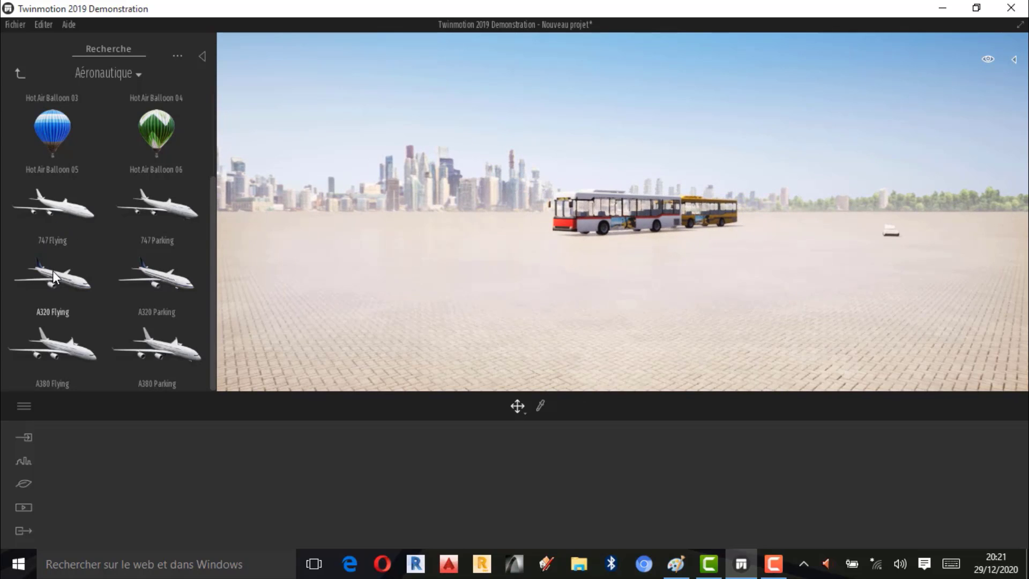
{"action": "left_click_drag", "start_coordinate": [340, 258], "coordinate": [373, 220]}
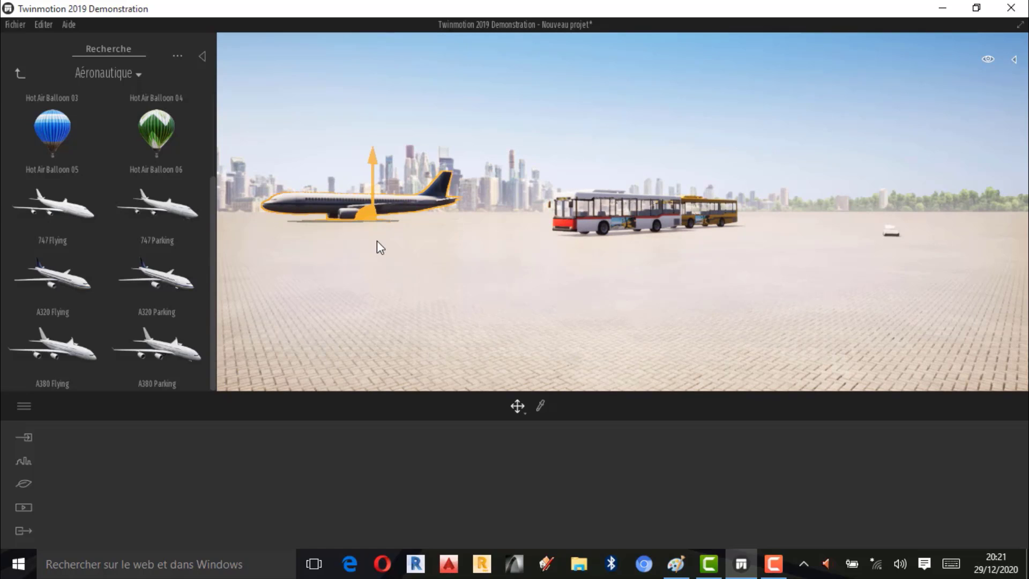
{"action": "left_click", "coordinate": [356, 266]}
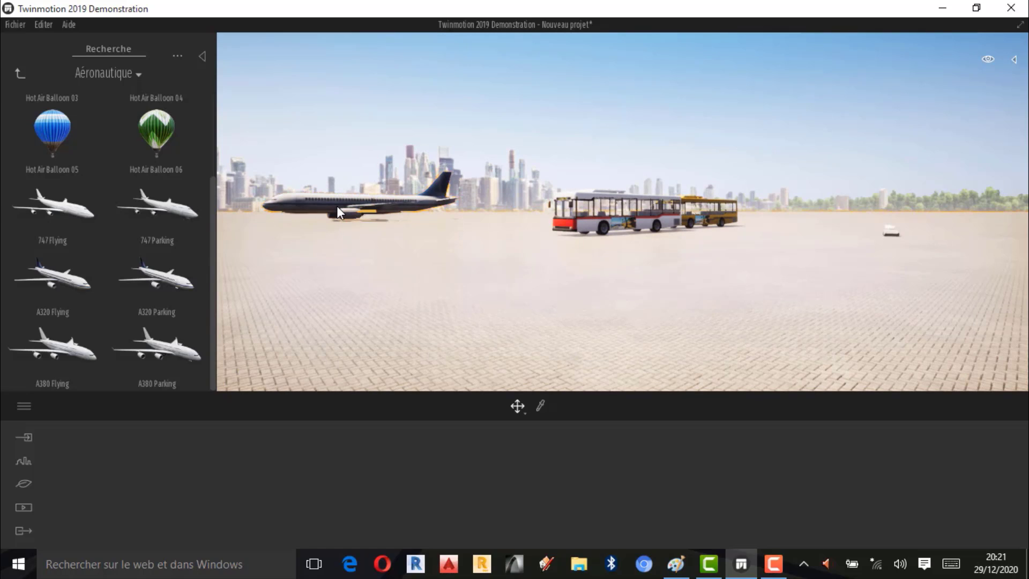
Step: Select the A320 airplane, bring it toward the middle of the view, focus on it closely and clear the selection
{"action": "left_click", "coordinate": [337, 208]}
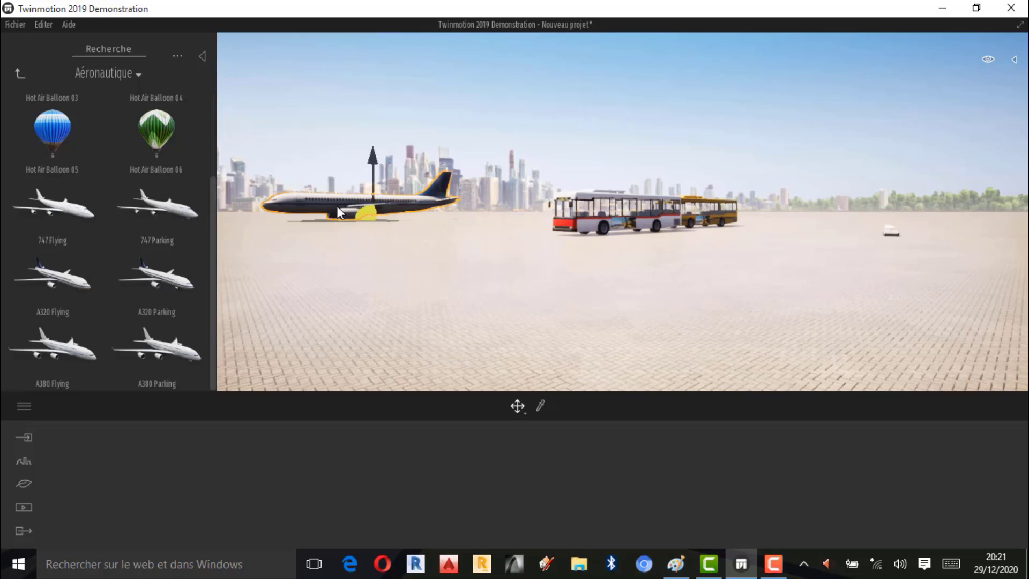
{"action": "key", "text": "Left"}
{"action": "key", "text": "Left"}
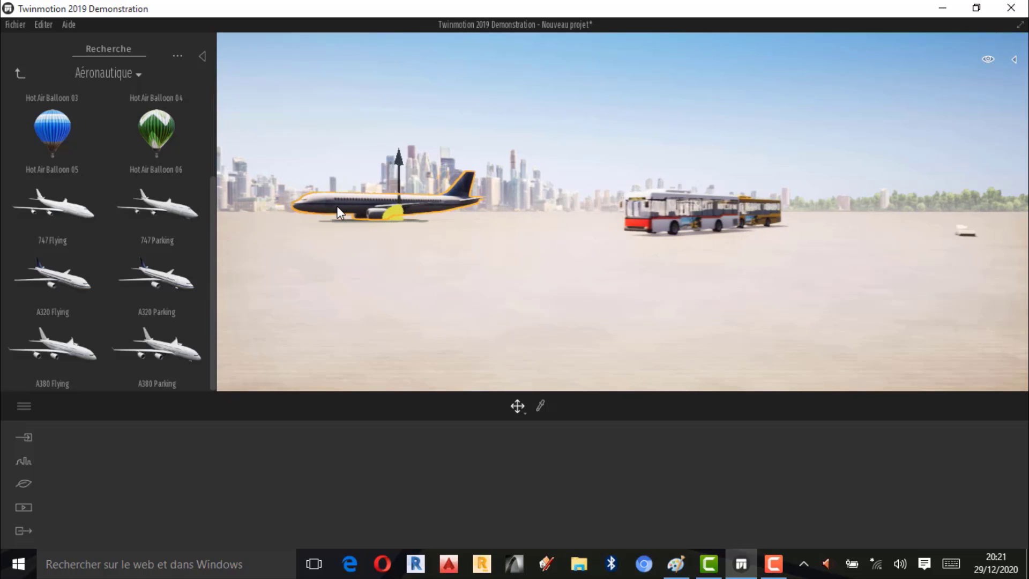
{"action": "key", "text": "Left"}
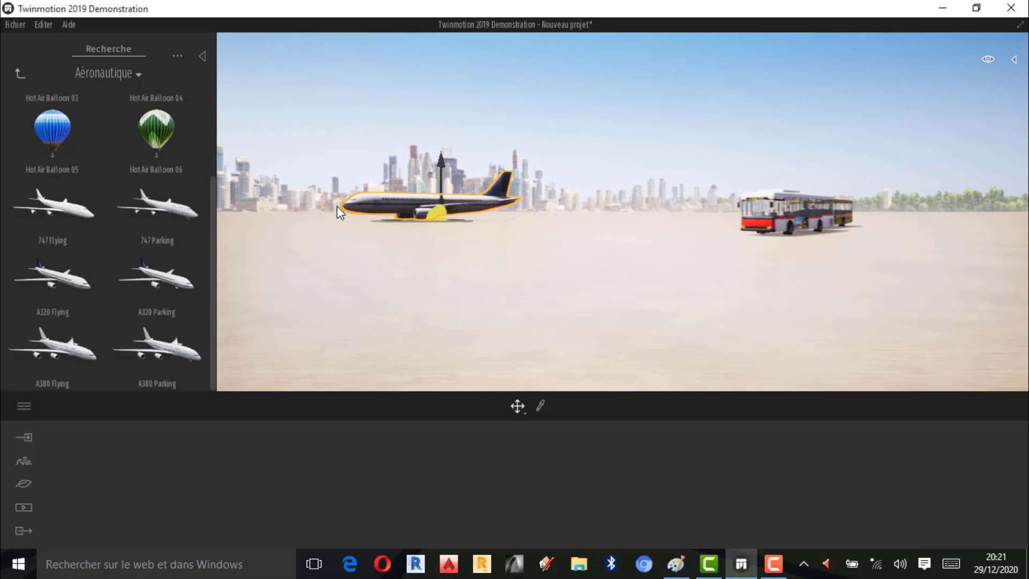
{"action": "key", "text": "Left"}
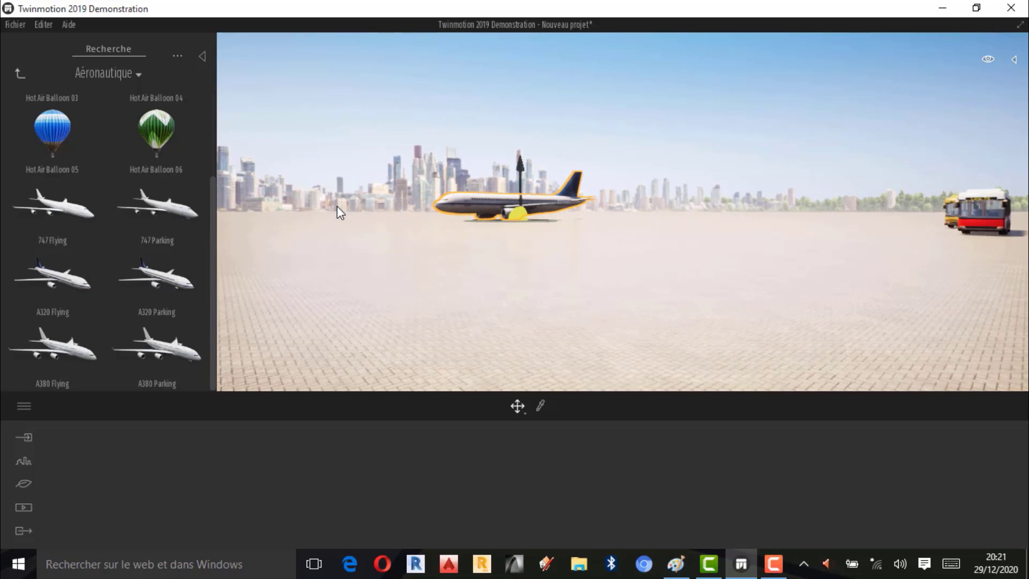
{"action": "key", "text": "f"}
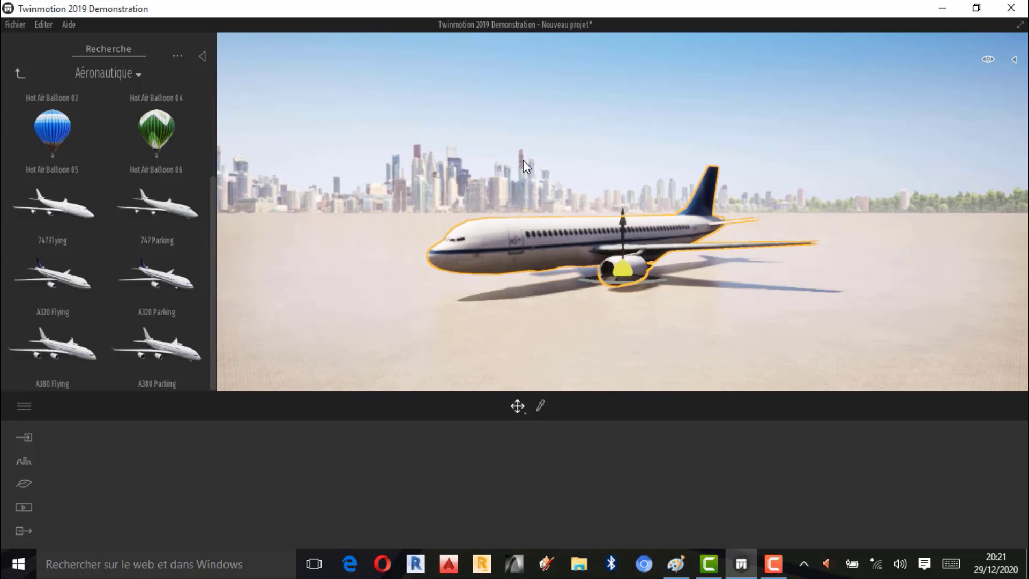
{"action": "key", "text": "Escape"}
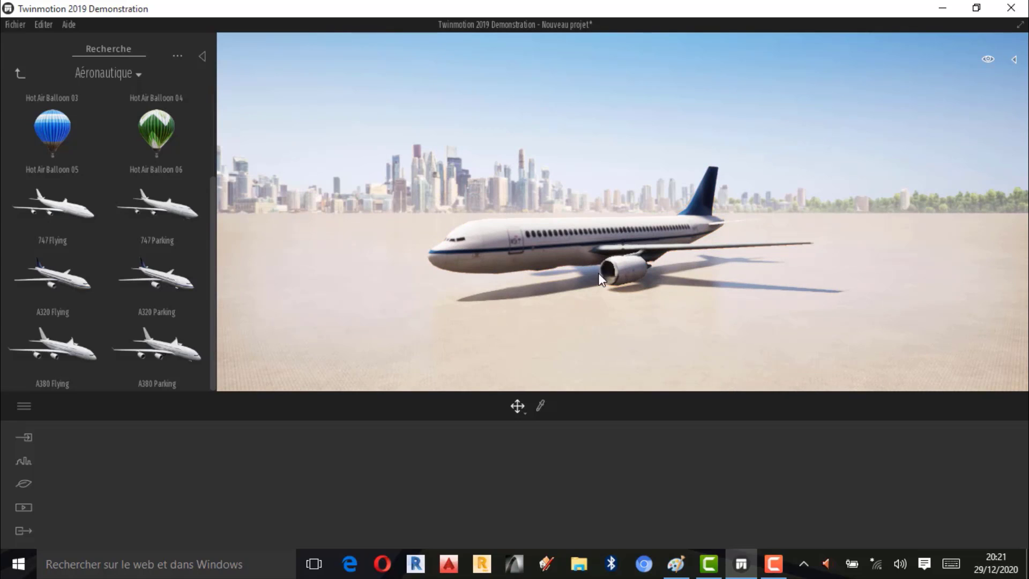
{"action": "scroll", "coordinate": [595, 257], "scroll_direction": "up", "scroll_amount": 1}
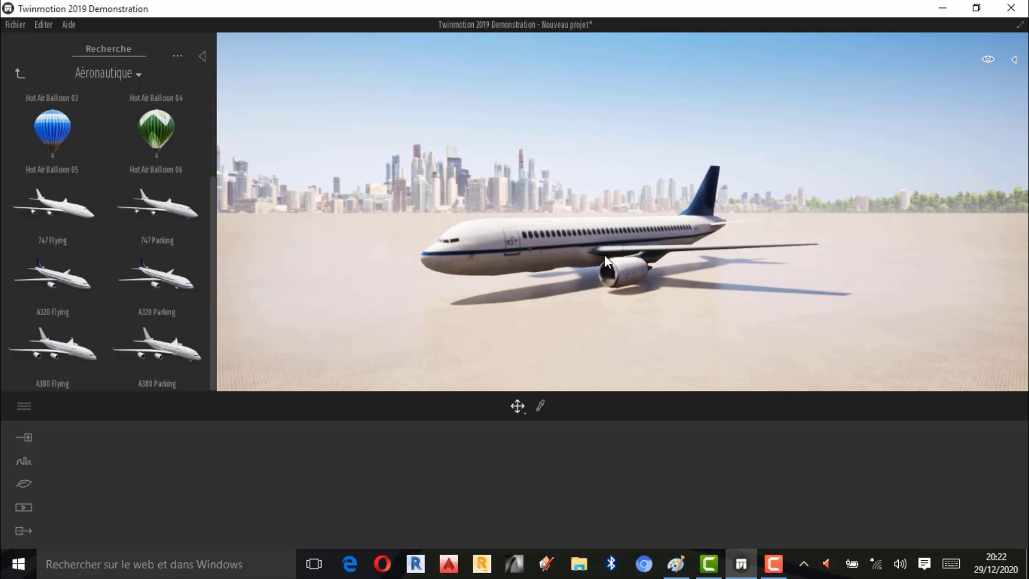
{"action": "left_click", "coordinate": [604, 257]}
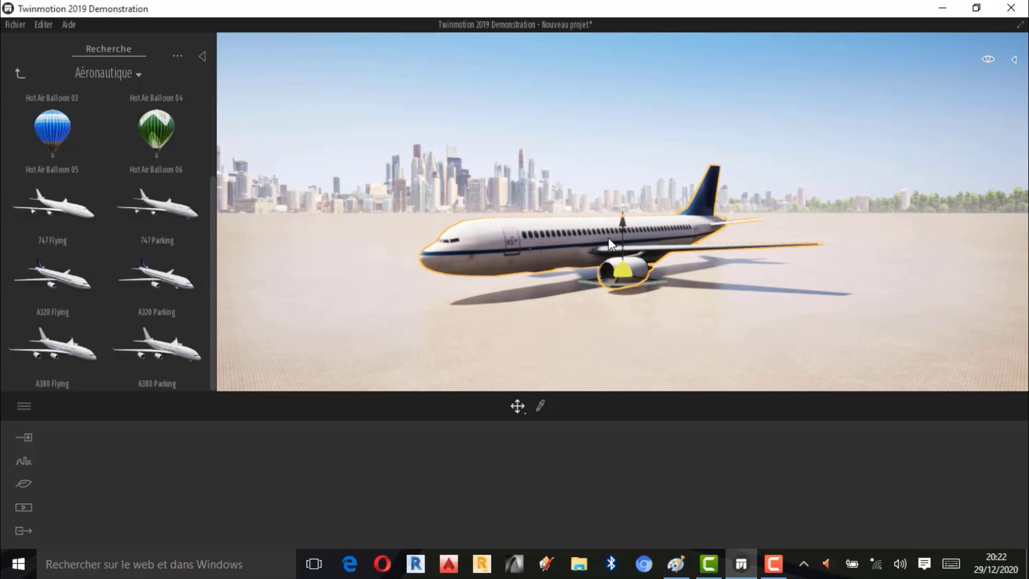
{"action": "key", "text": "Escape"}
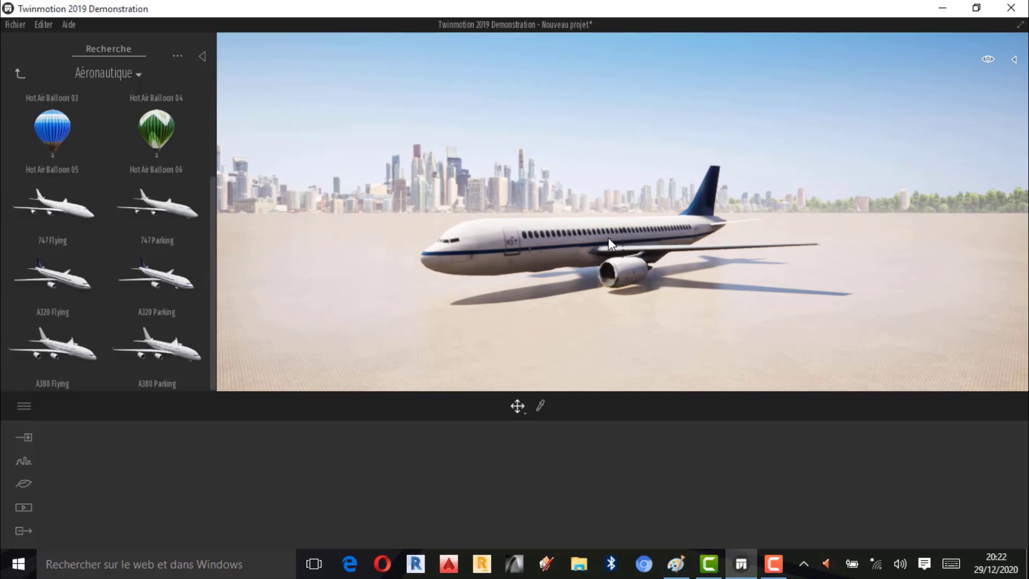
{"action": "left_click", "coordinate": [782, 562]}
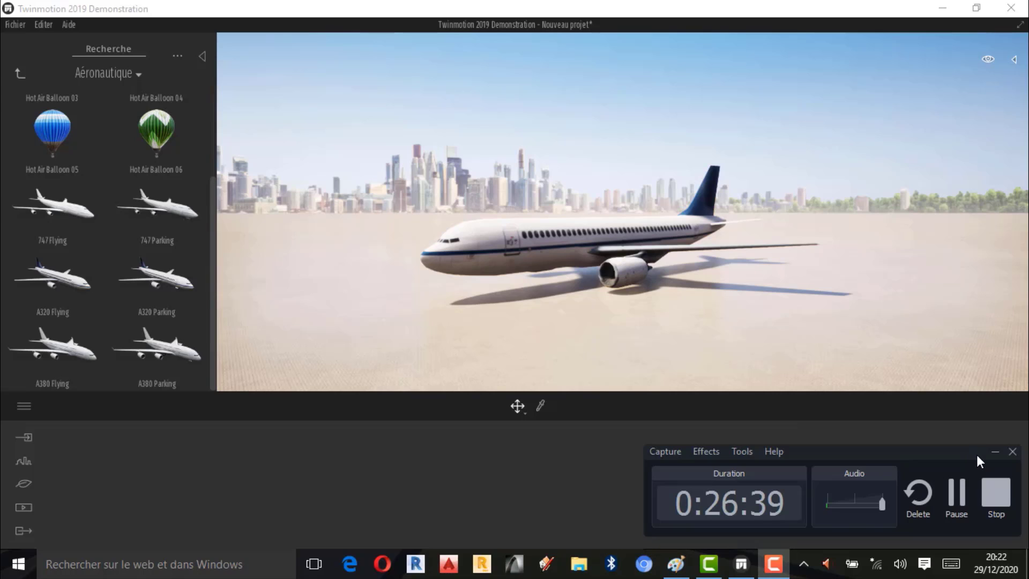
{"action": "left_click", "coordinate": [993, 451]}
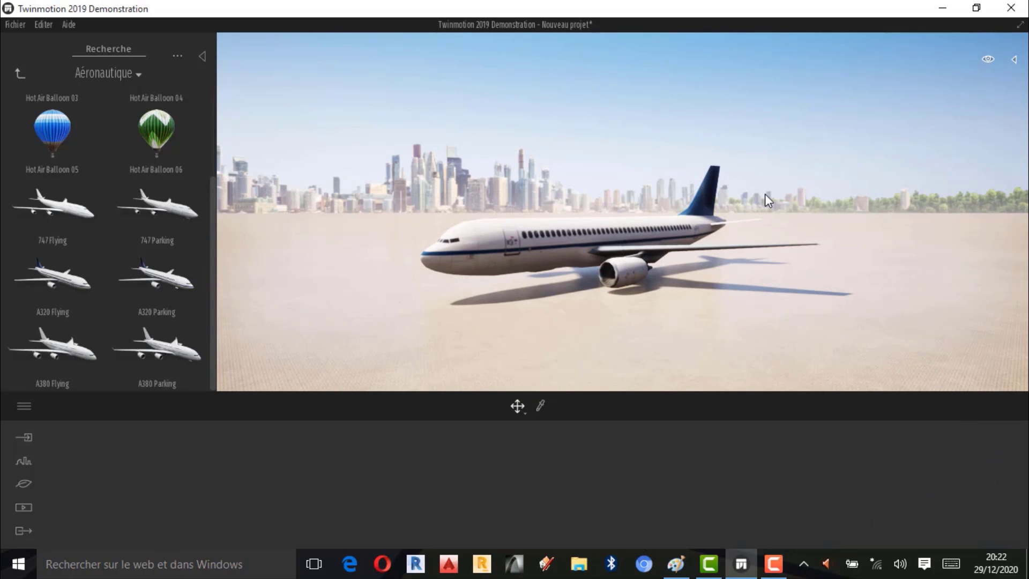
{"action": "left_click", "coordinate": [678, 564]}
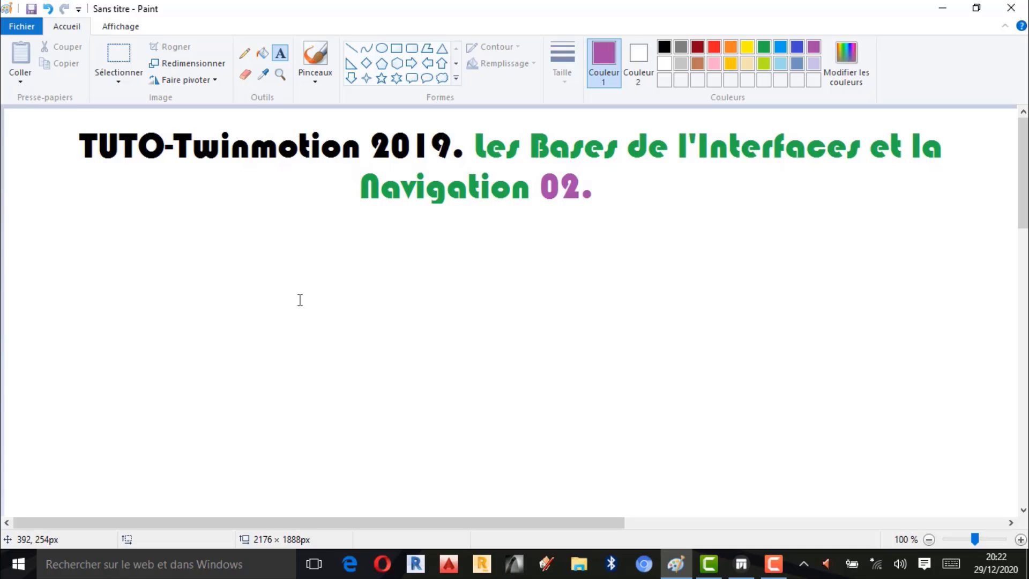
{"action": "left_click", "coordinate": [941, 9]}
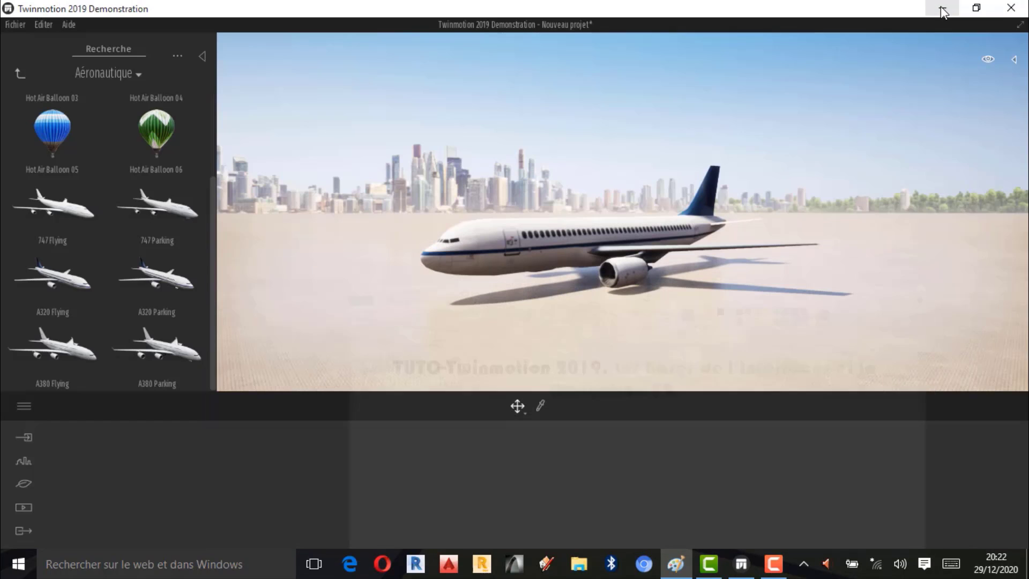
{"action": "left_click", "coordinate": [773, 560]}
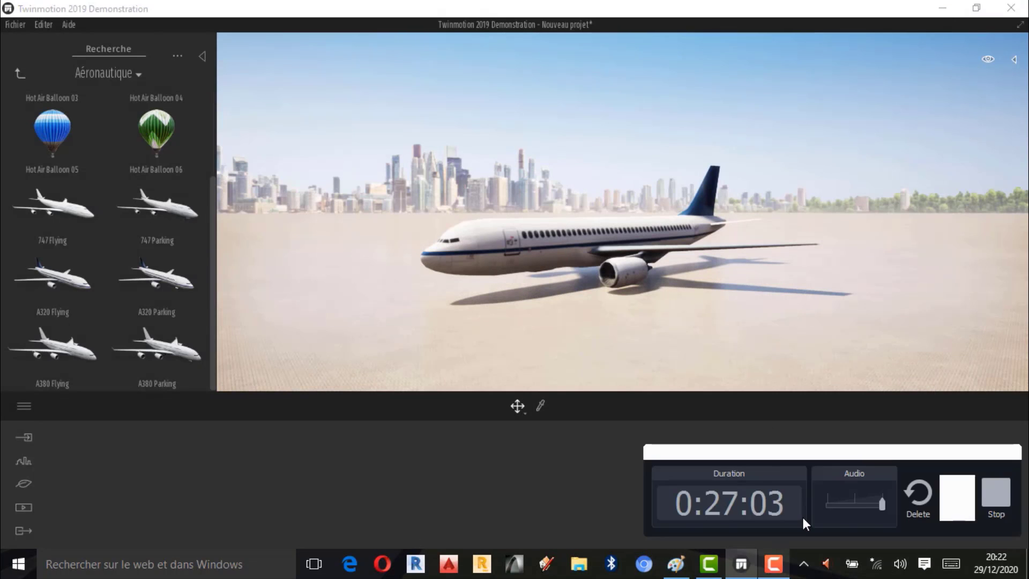
{"action": "left_click", "coordinate": [953, 493]}
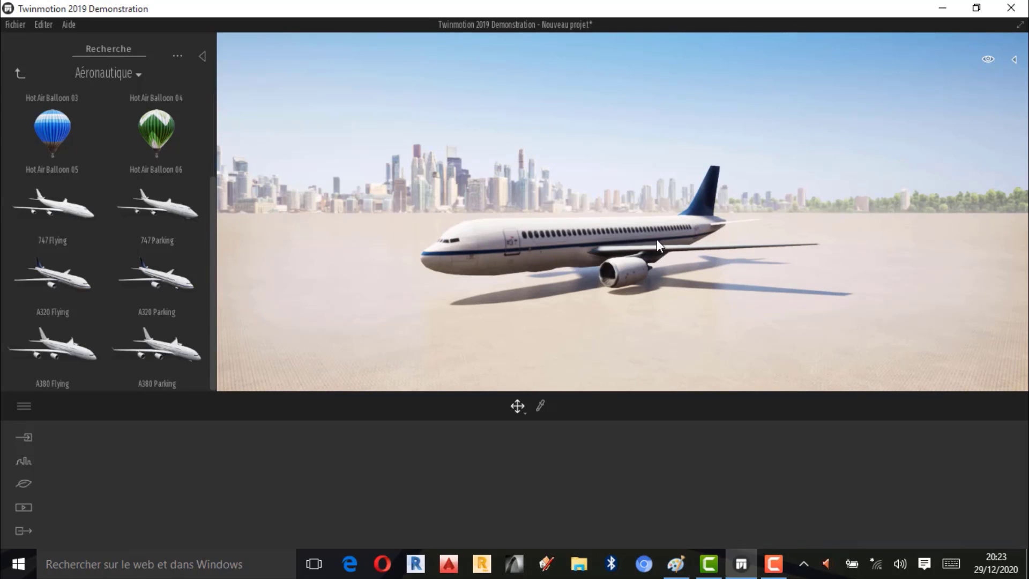
{"action": "left_click_drag", "start_coordinate": [558, 248], "coordinate": [568, 260]}
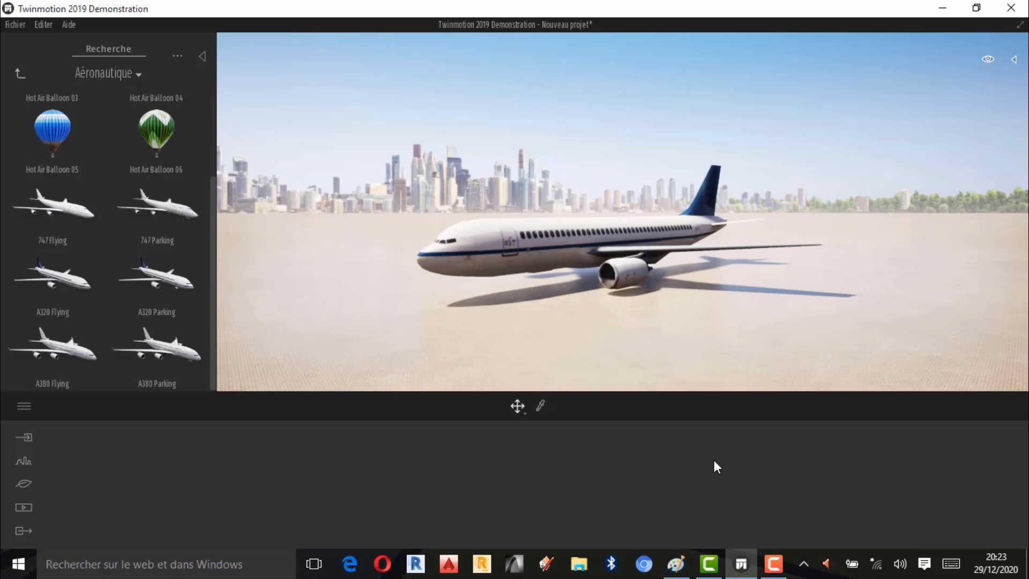
{"action": "left_click", "coordinate": [773, 564]}
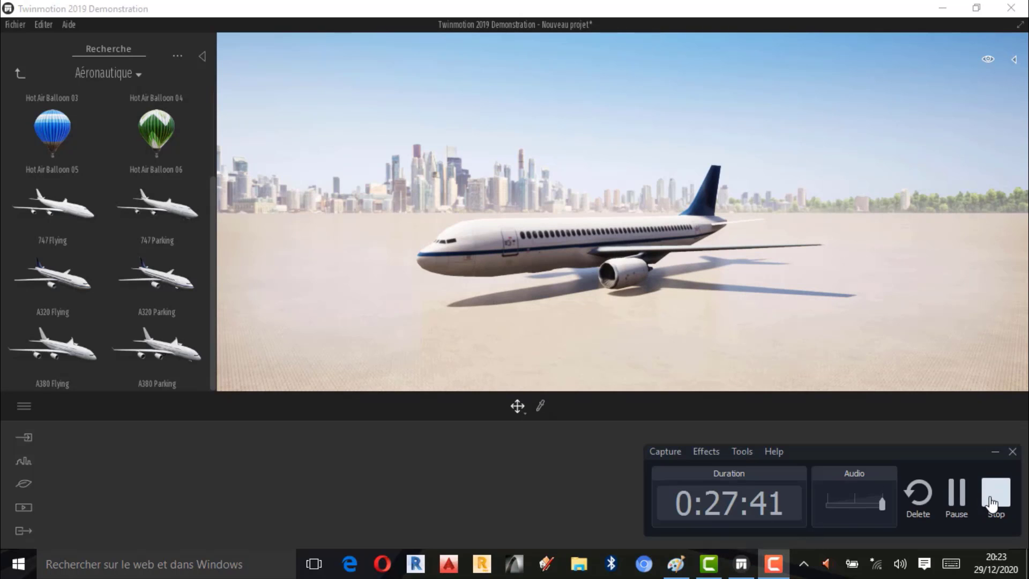